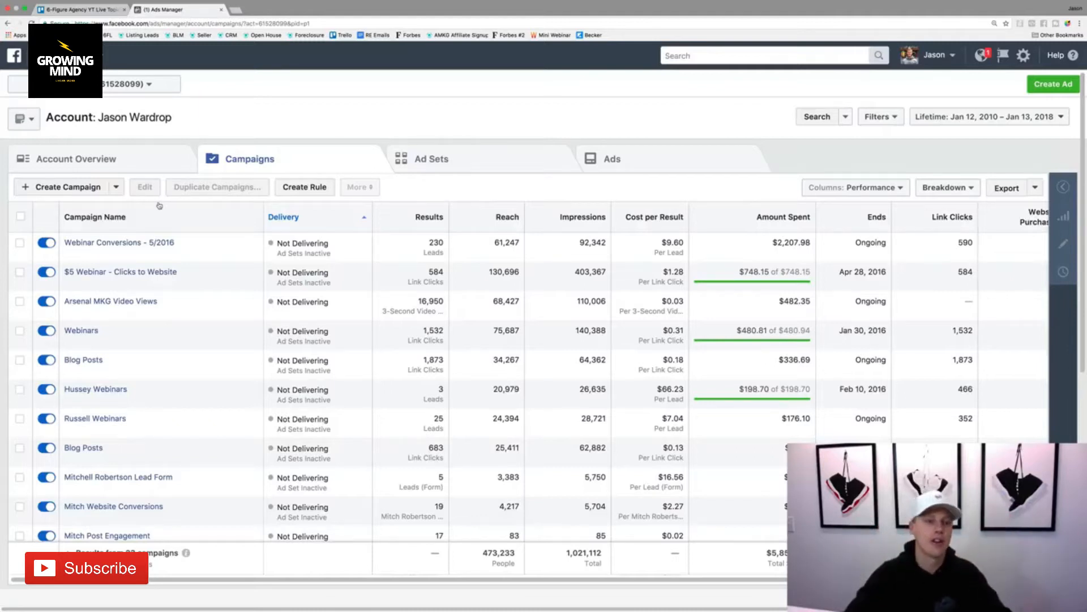
Start a new campaign from scratch instead of the saved draft, with Traffic as its marketing objective.
{"action": "left_click", "coordinate": [78, 189]}
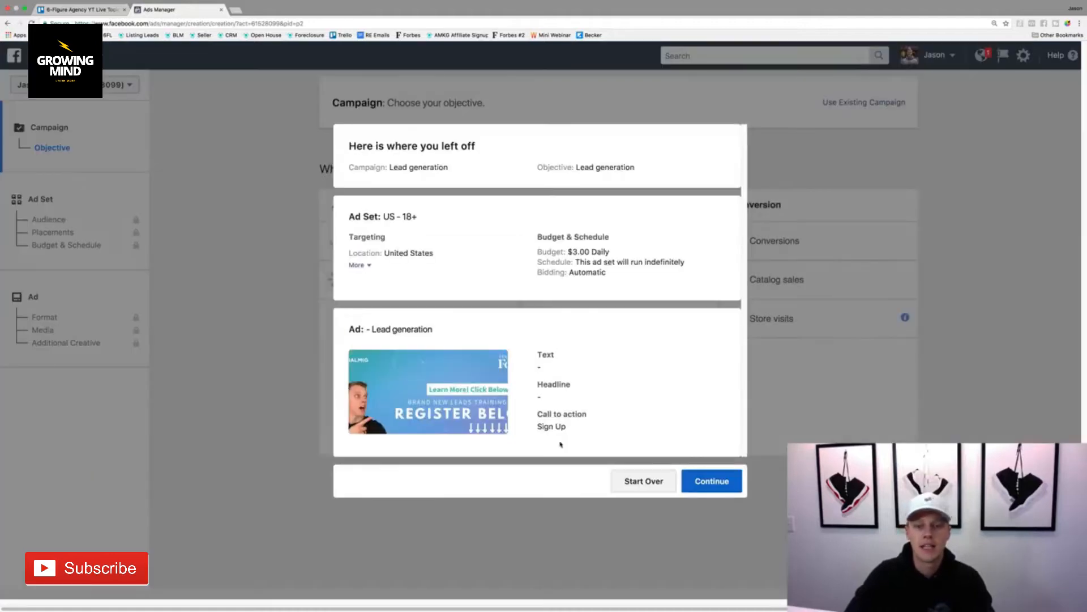
{"action": "left_click", "coordinate": [639, 483]}
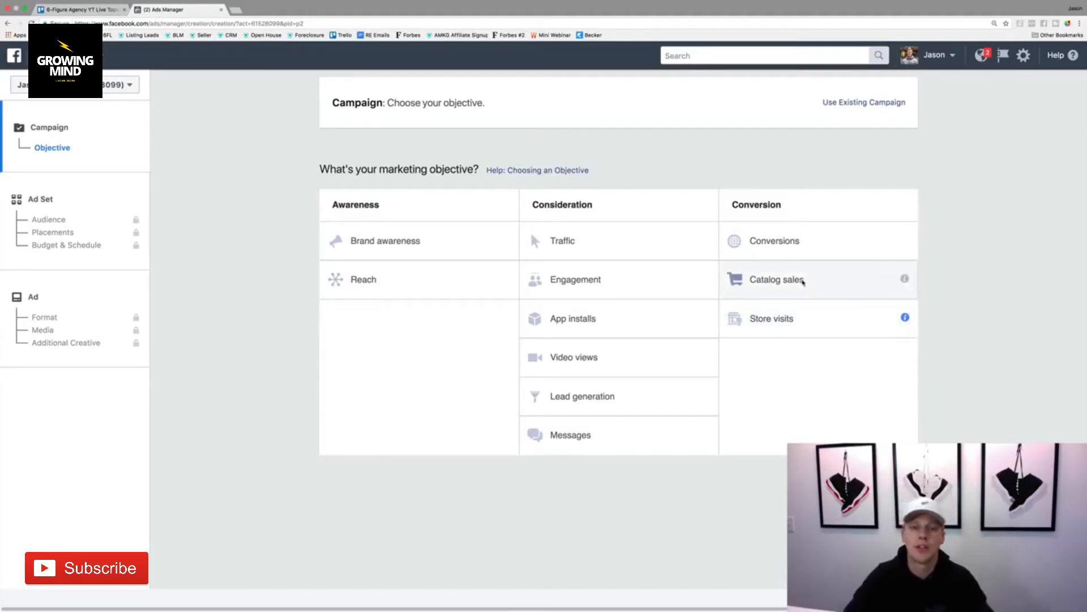
{"action": "left_click", "coordinate": [594, 240]}
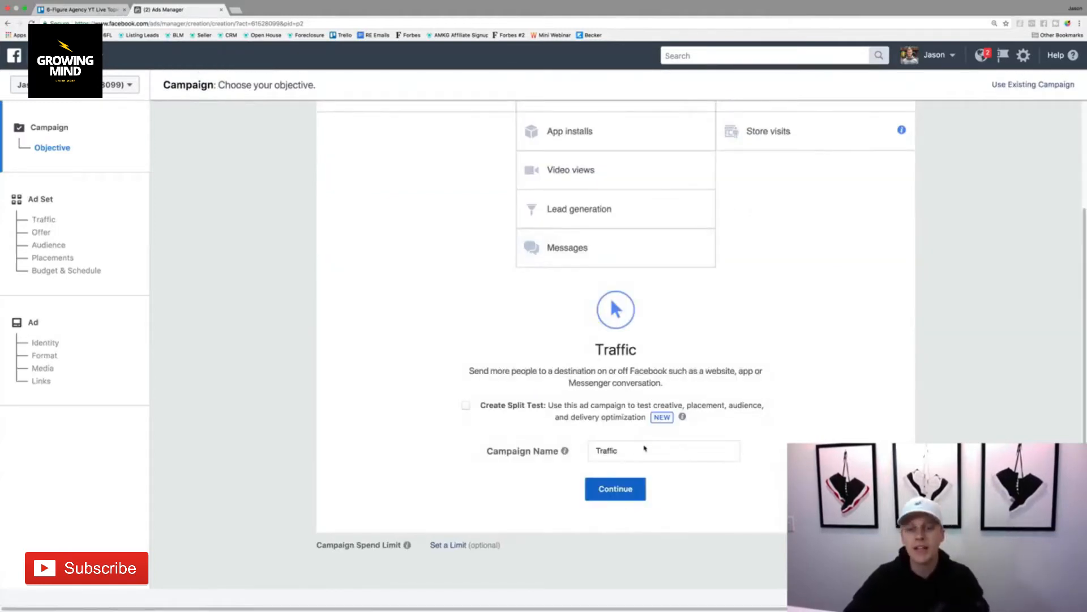
Name the campaign "Demo Traffic Campaign" and continue to the ad set settings.
{"action": "left_click", "coordinate": [637, 448]}
{"action": "key", "text": "super+a"}
{"action": "type", "text": "Demo Traffic Campaign"}
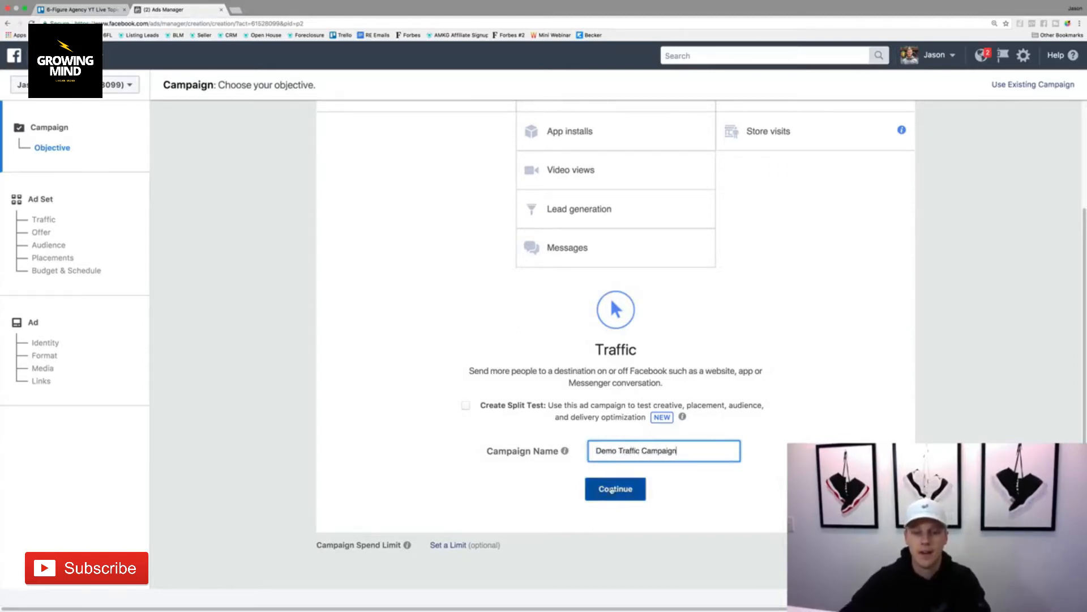
{"action": "left_click", "coordinate": [611, 491]}
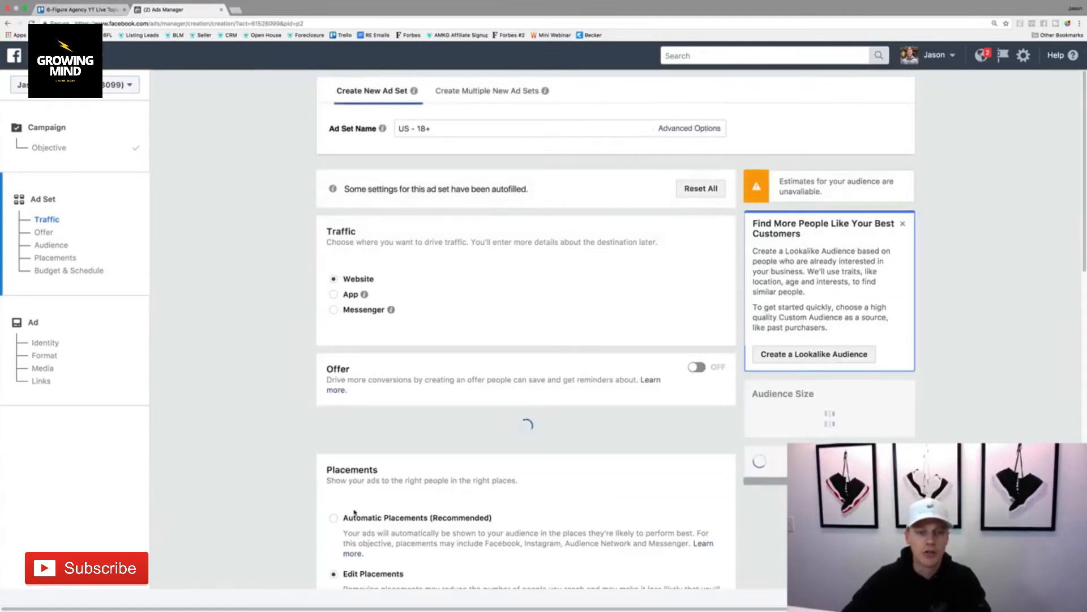
Look through the ad set settings down to Budget & Schedule, and return to the campaign objective page.
{"action": "scroll", "coordinate": [354, 512], "scroll_direction": "down", "scroll_amount": 15}
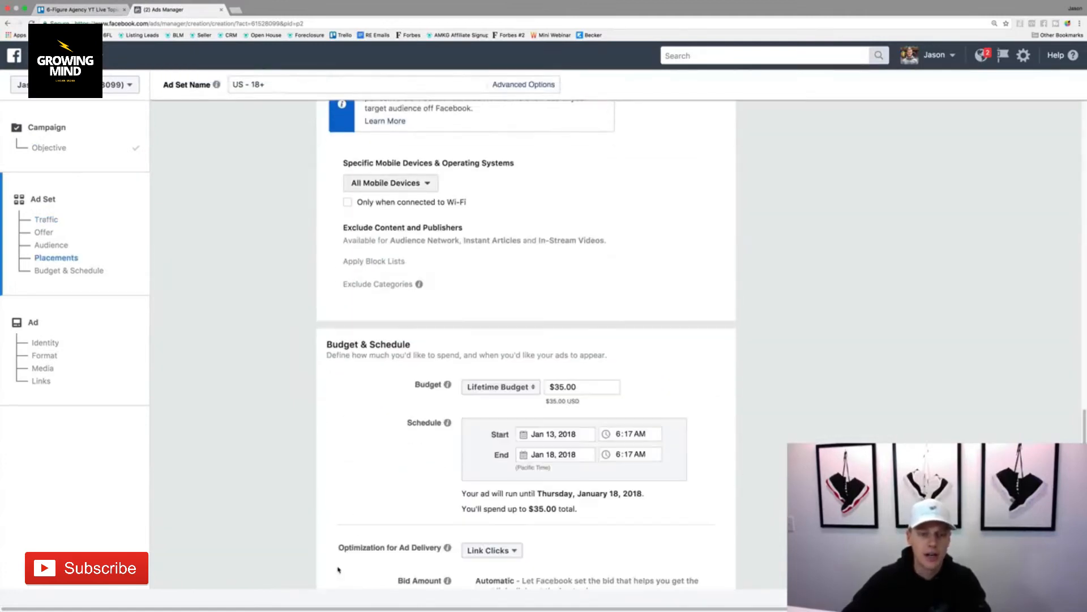
{"action": "scroll", "coordinate": [338, 569], "scroll_direction": "down", "scroll_amount": 4}
{"action": "left_click", "coordinate": [339, 569]}
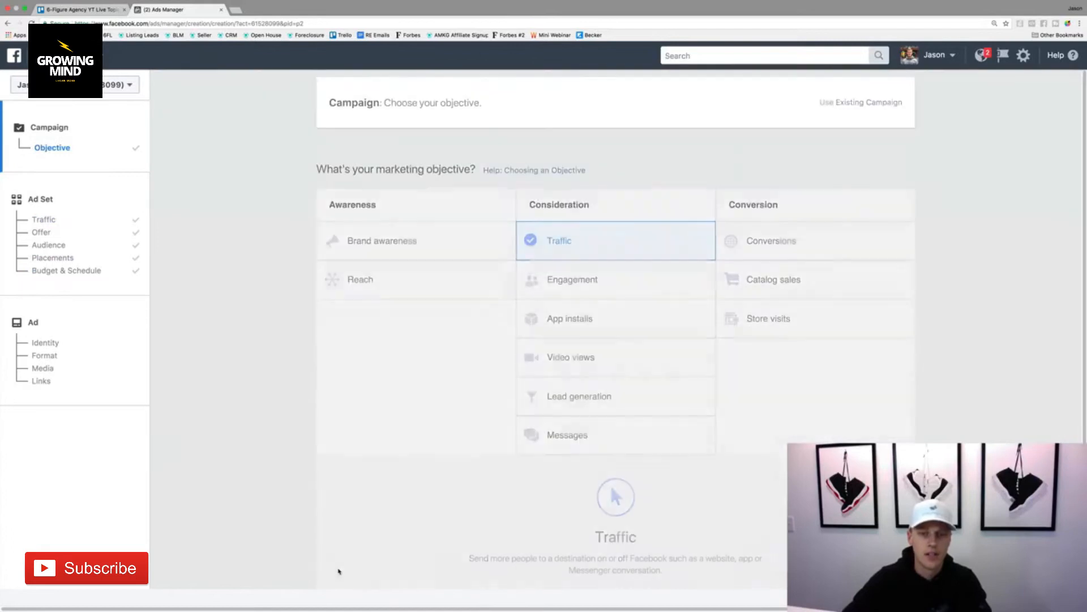
{"action": "scroll", "coordinate": [447, 481], "scroll_direction": "down", "scroll_amount": 4}
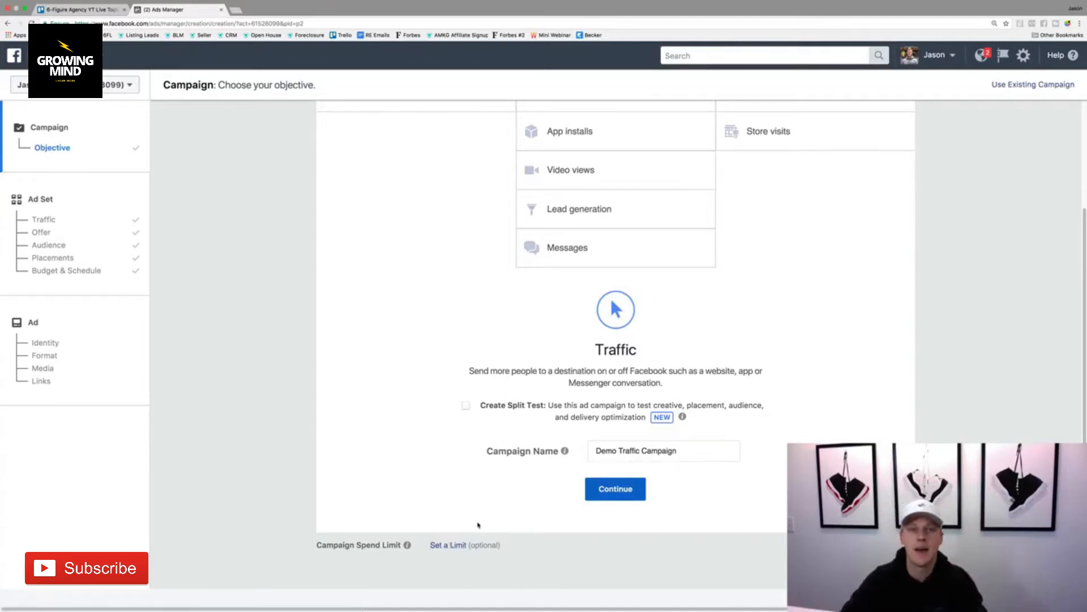
Continue to the ad set settings and name the ad set "Demo Traffic Ad Set -".
{"action": "left_click", "coordinate": [618, 489]}
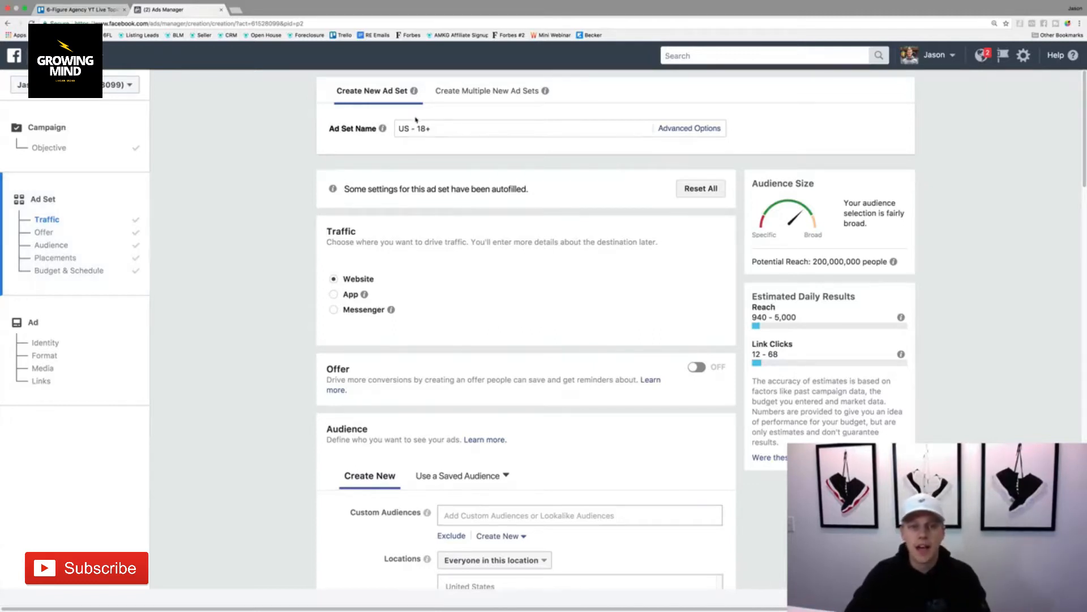
{"action": "left_click_drag", "start_coordinate": [459, 128], "coordinate": [404, 120]}
{"action": "type", "text": "Dem"}
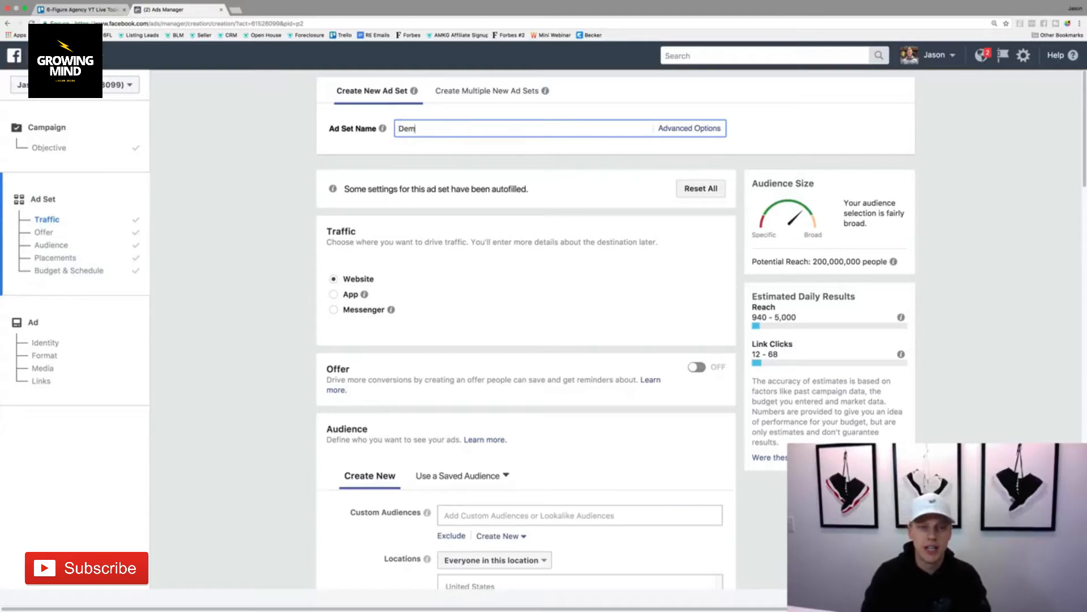
{"action": "type", "text": "o Traffic Ad Set -"}
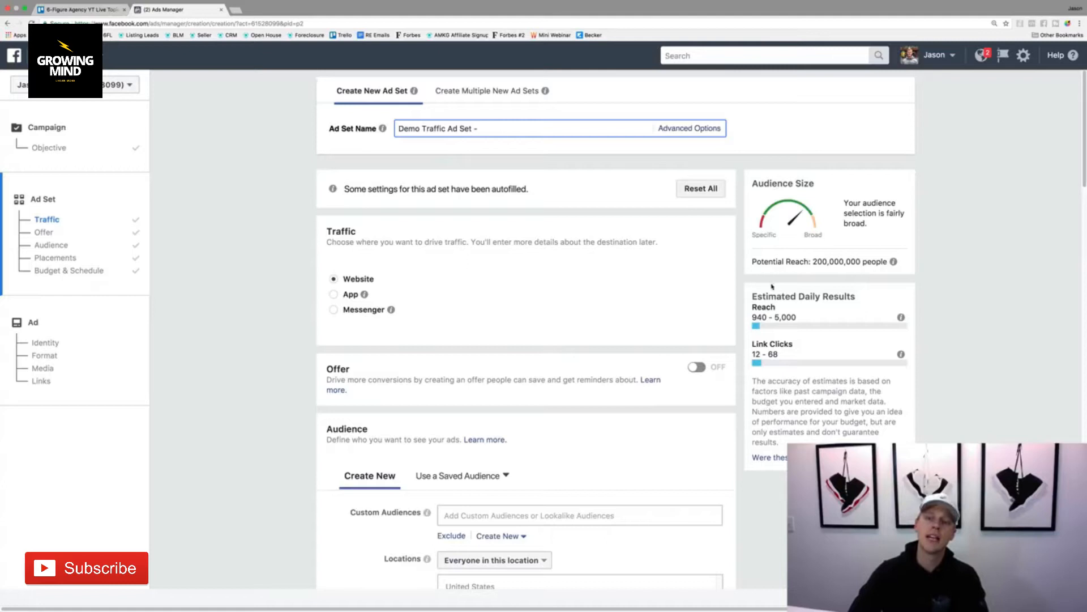
{"action": "left_click_drag", "start_coordinate": [815, 261], "coordinate": [860, 260]}
{"action": "left_click", "coordinate": [860, 260]}
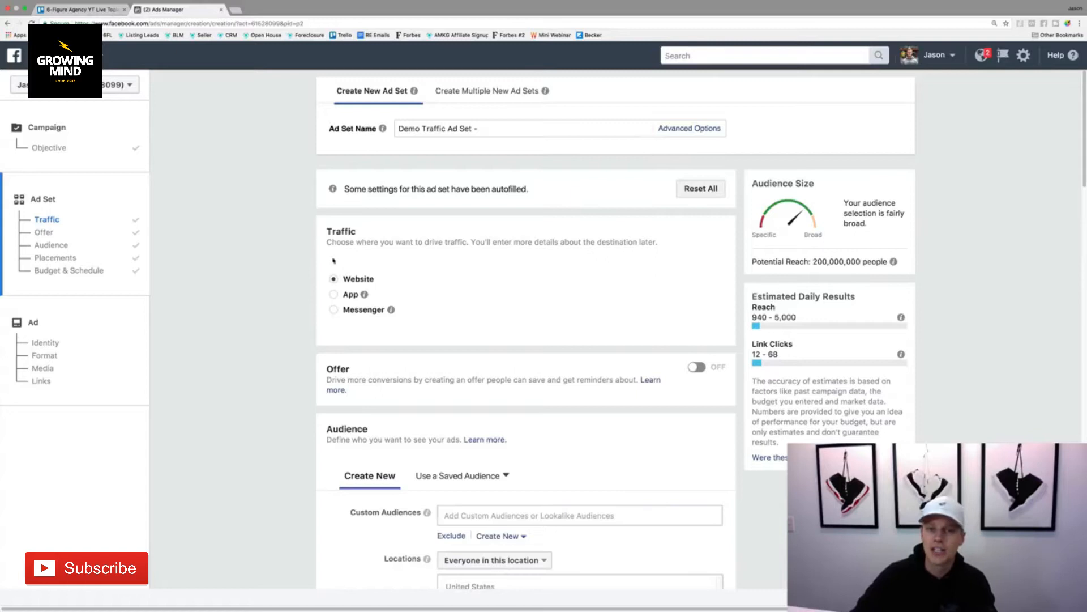
Replace the United States with Orlando, Florida as the audience's target location.
{"action": "scroll", "coordinate": [354, 308], "scroll_direction": "down", "scroll_amount": 3}
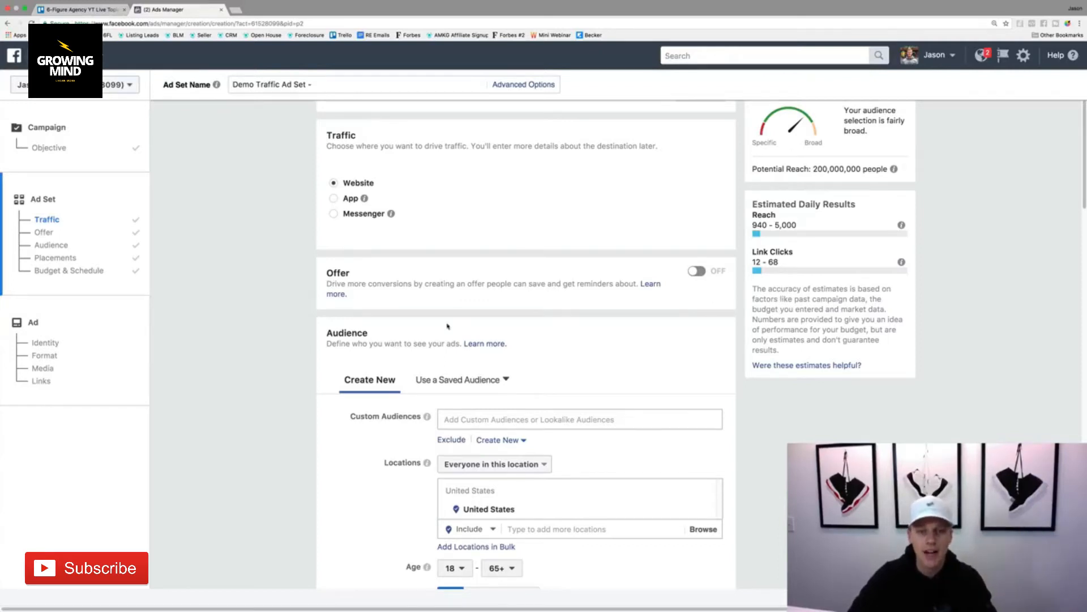
{"action": "scroll", "coordinate": [448, 326], "scroll_direction": "down", "scroll_amount": 3}
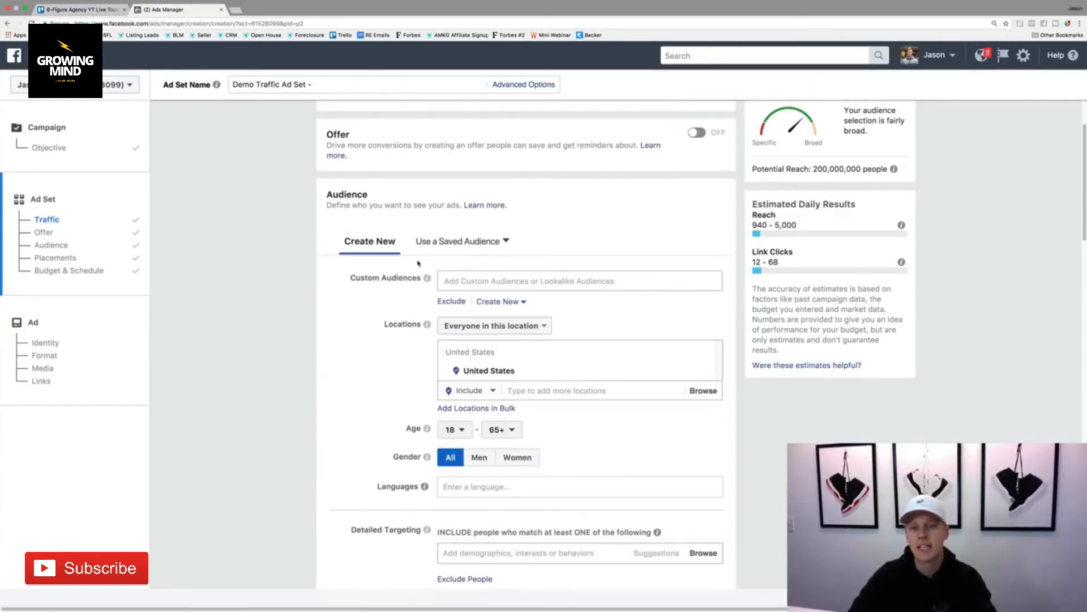
{"action": "left_click_drag", "start_coordinate": [335, 278], "coordinate": [432, 278]}
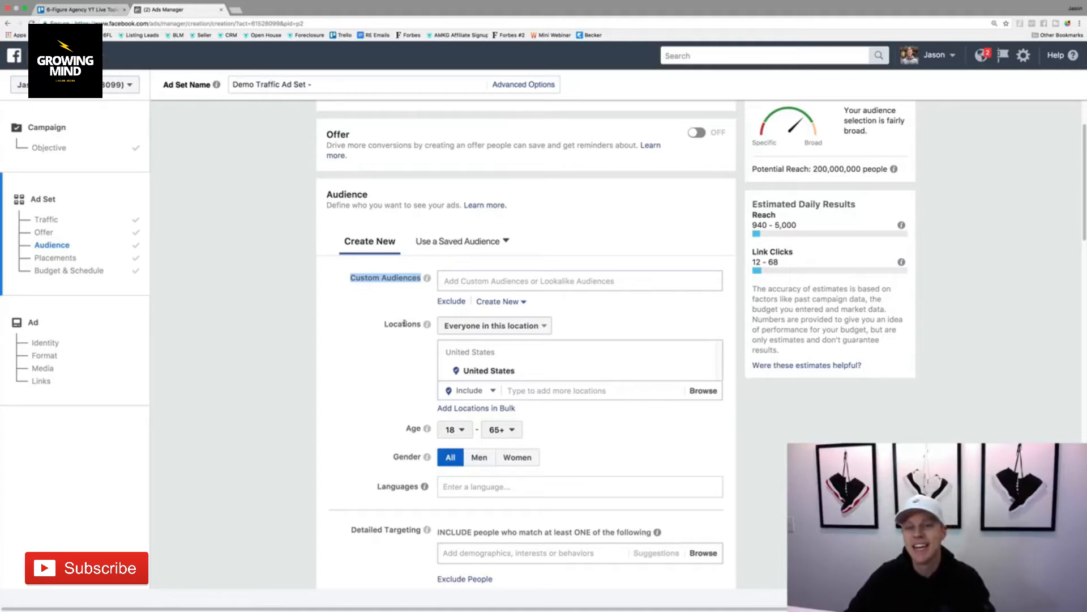
{"action": "mouse_move", "coordinate": [709, 373]}
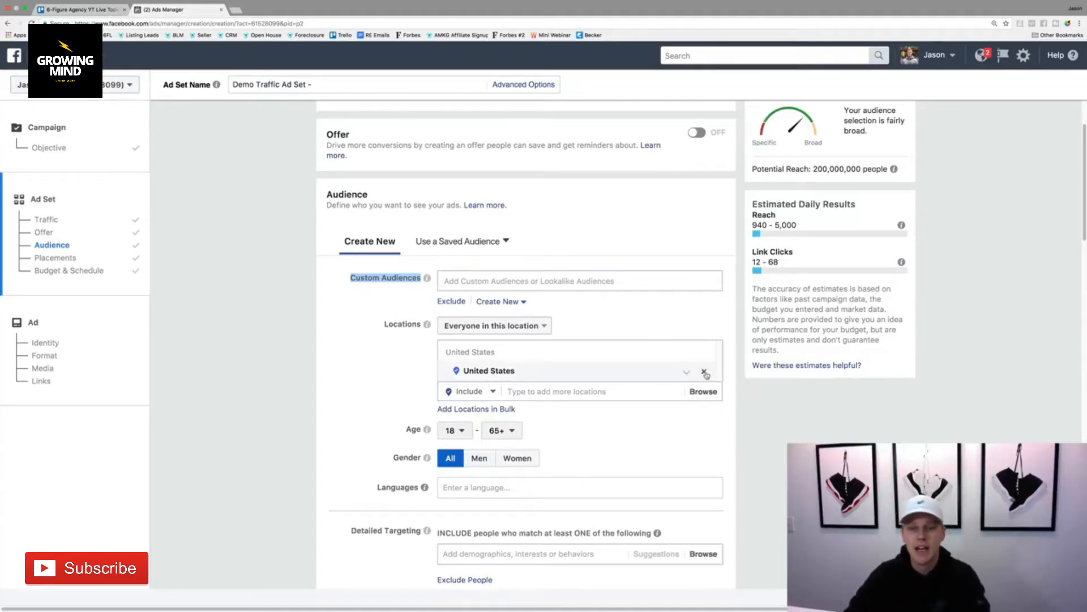
{"action": "left_click", "coordinate": [705, 373]}
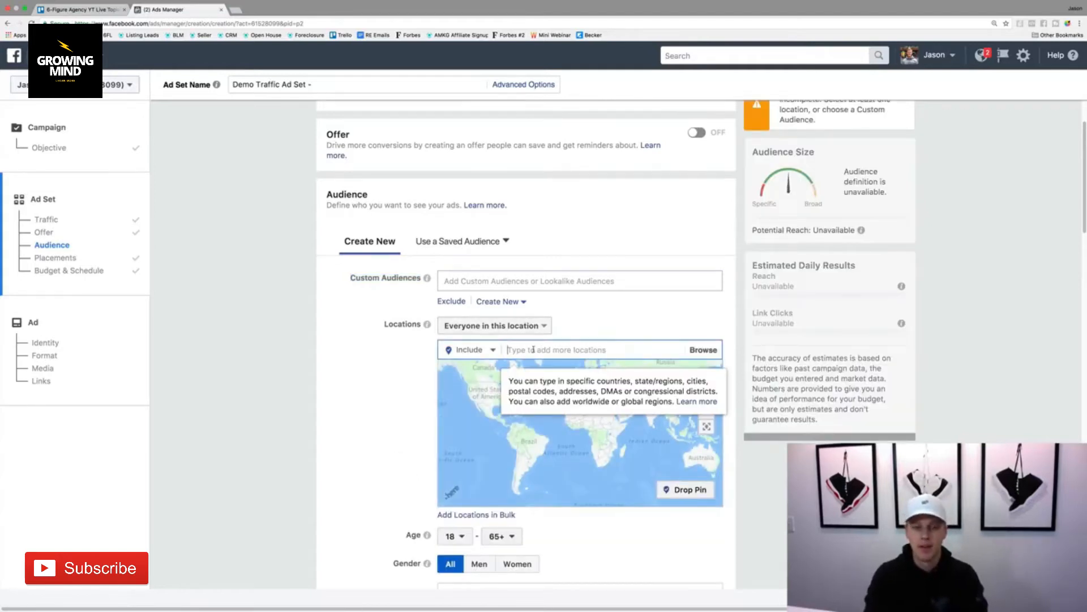
{"action": "type", "text": "Orlando "}
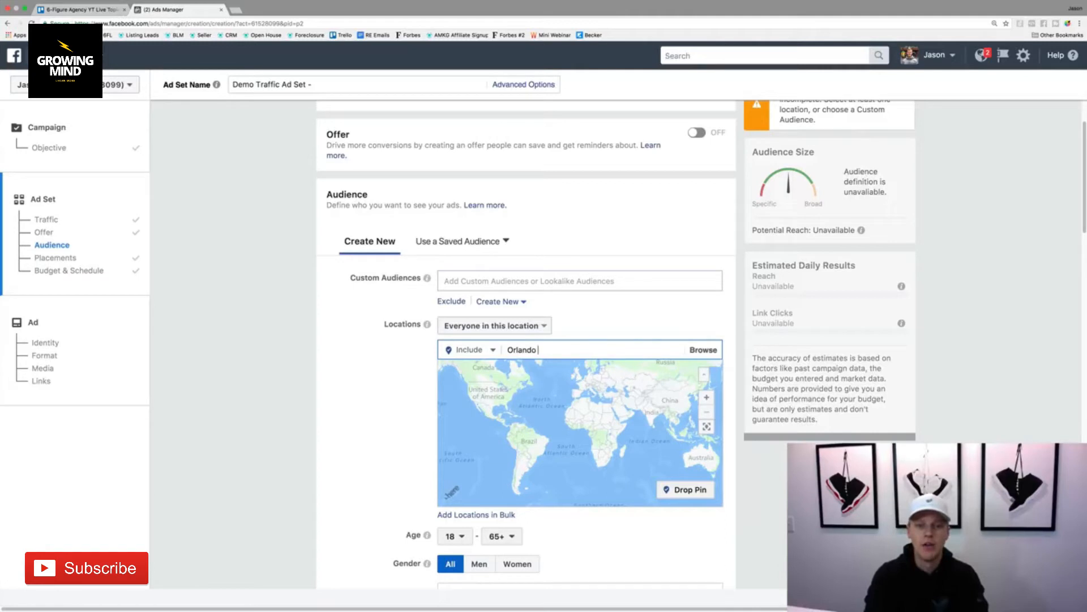
{"action": "type", "text": "Florida"}
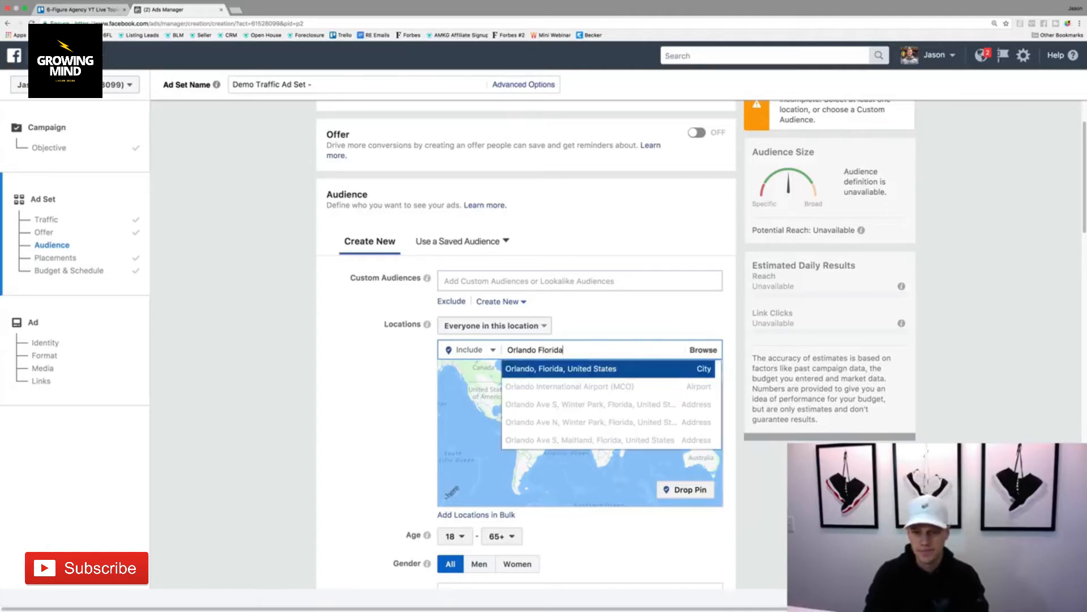
{"action": "key", "text": "Return"}
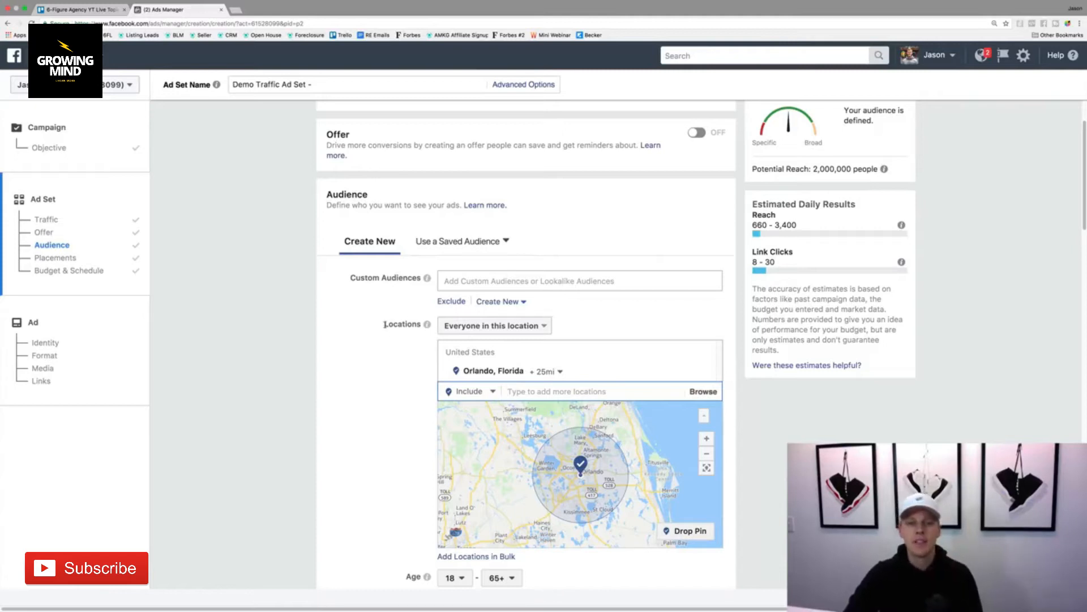
Restrict the location targeting to people who live in this location.
{"action": "left_click", "coordinate": [501, 326]}
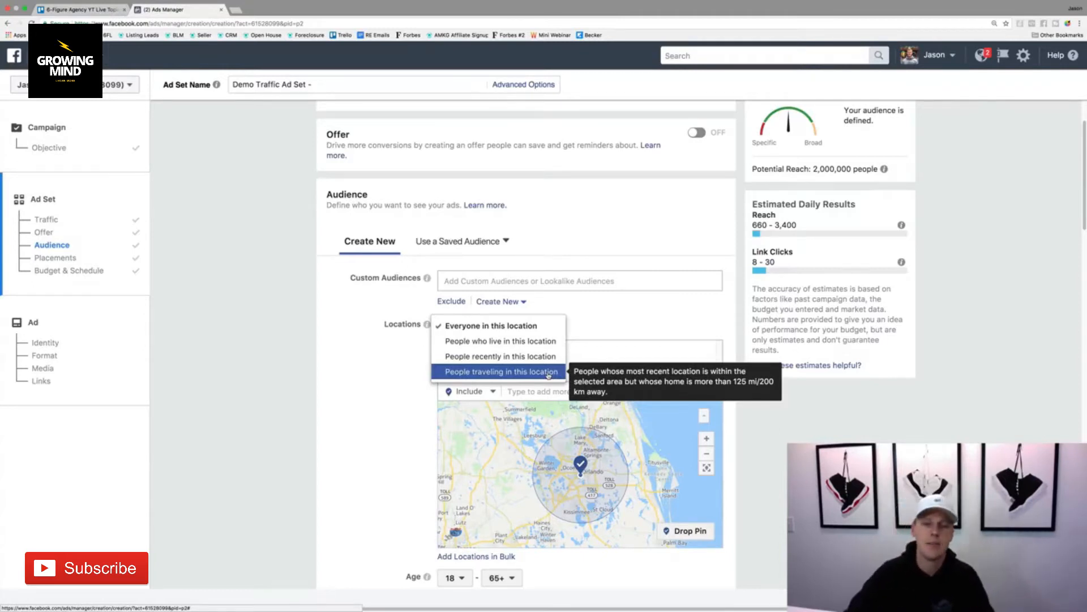
{"action": "left_click", "coordinate": [544, 343]}
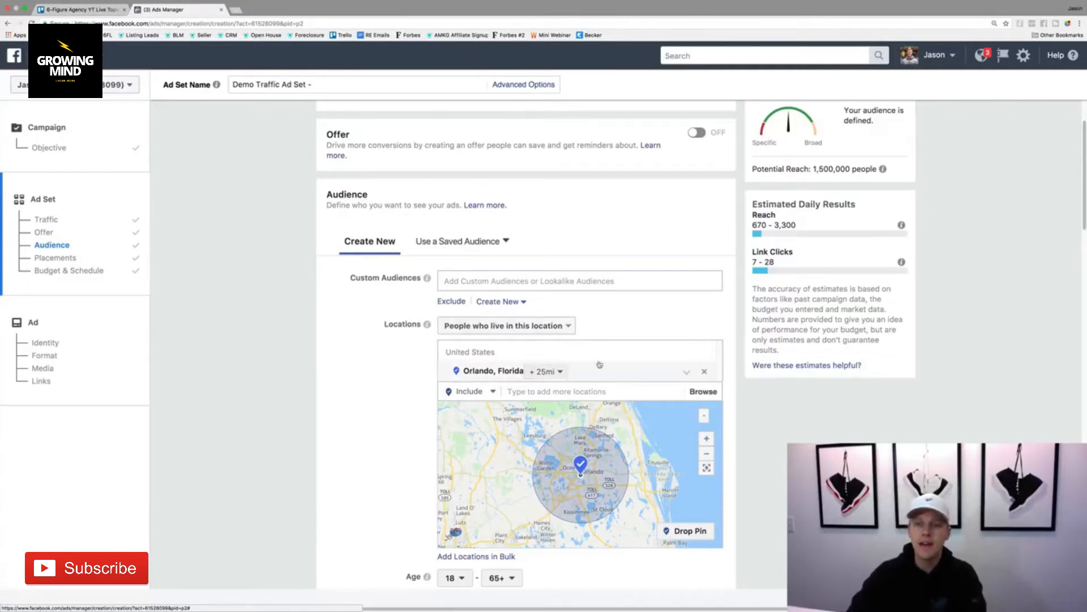
{"action": "left_click_drag", "start_coordinate": [816, 168], "coordinate": [856, 168]}
{"action": "left_click", "coordinate": [854, 169]}
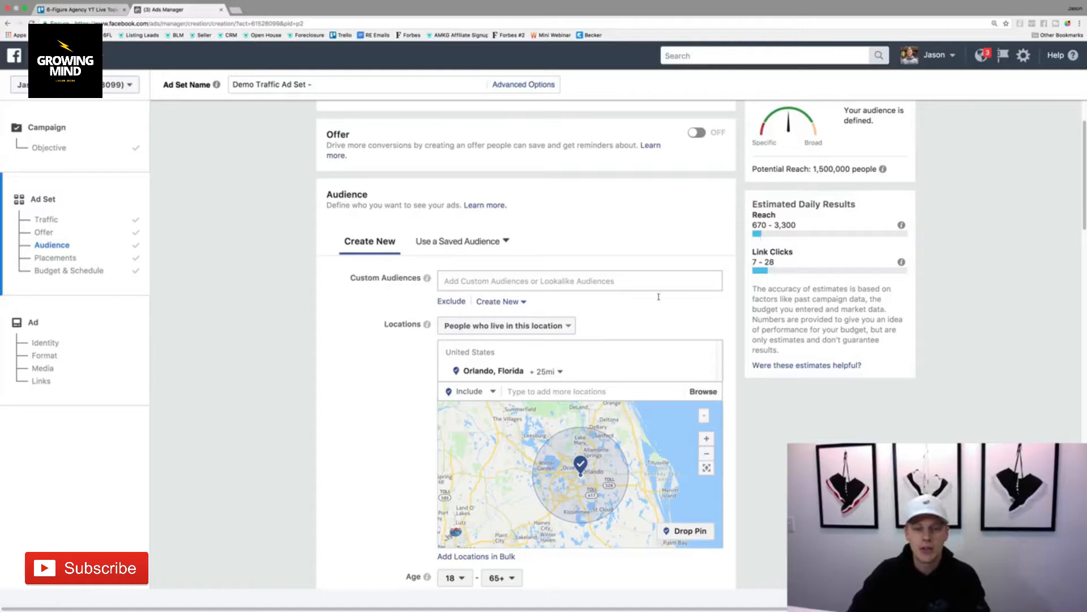
Try limiting the Orlando targeting to the current city only, and switch back to cities within a radius.
{"action": "left_click", "coordinate": [546, 372]}
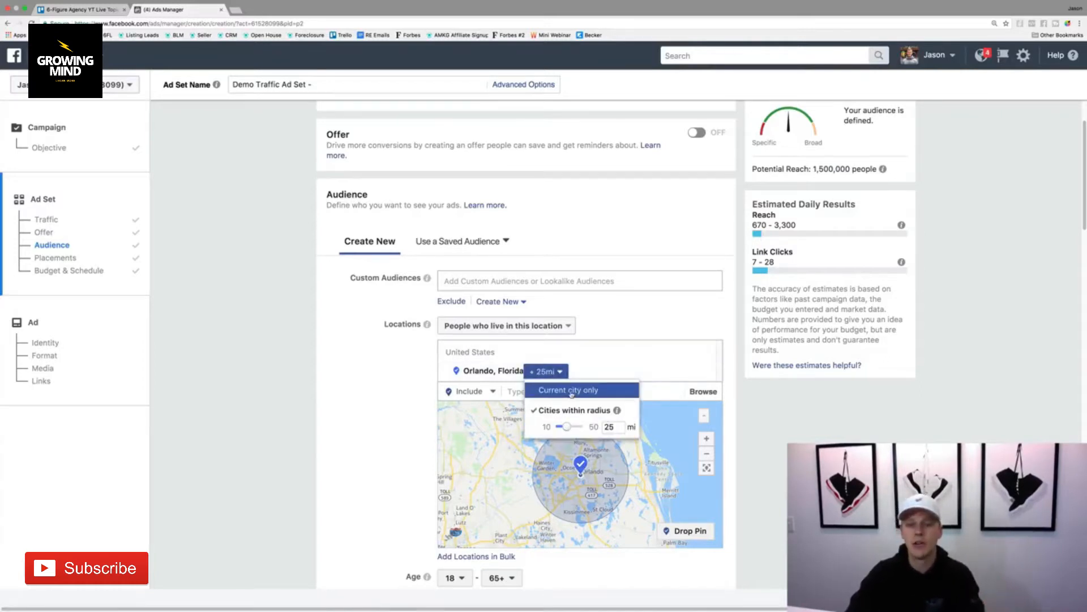
{"action": "left_click", "coordinate": [571, 391]}
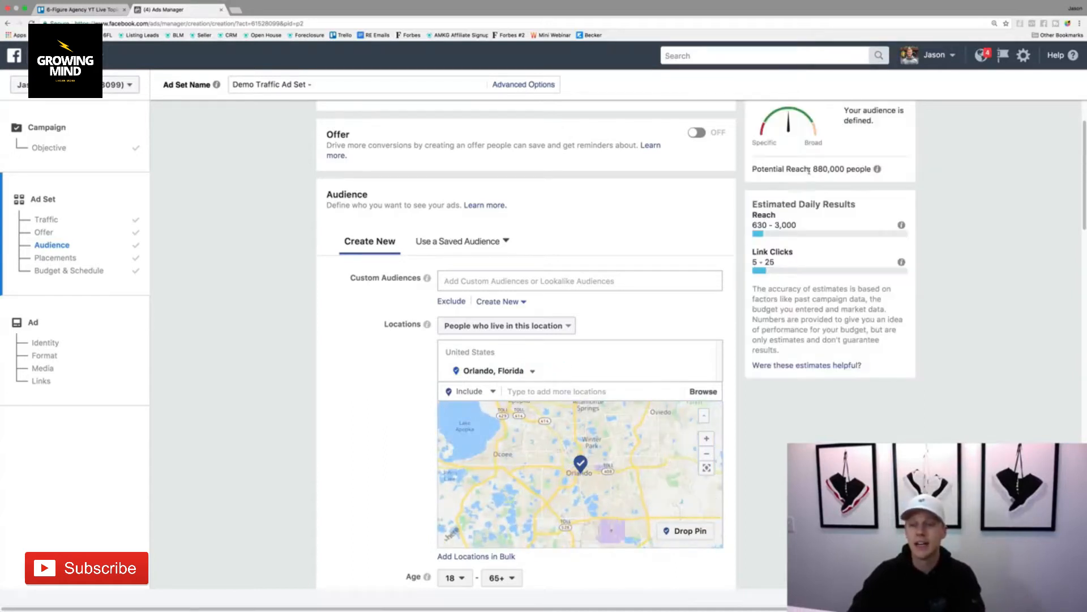
{"action": "left_click", "coordinate": [533, 372]}
{"action": "left_click", "coordinate": [564, 407]}
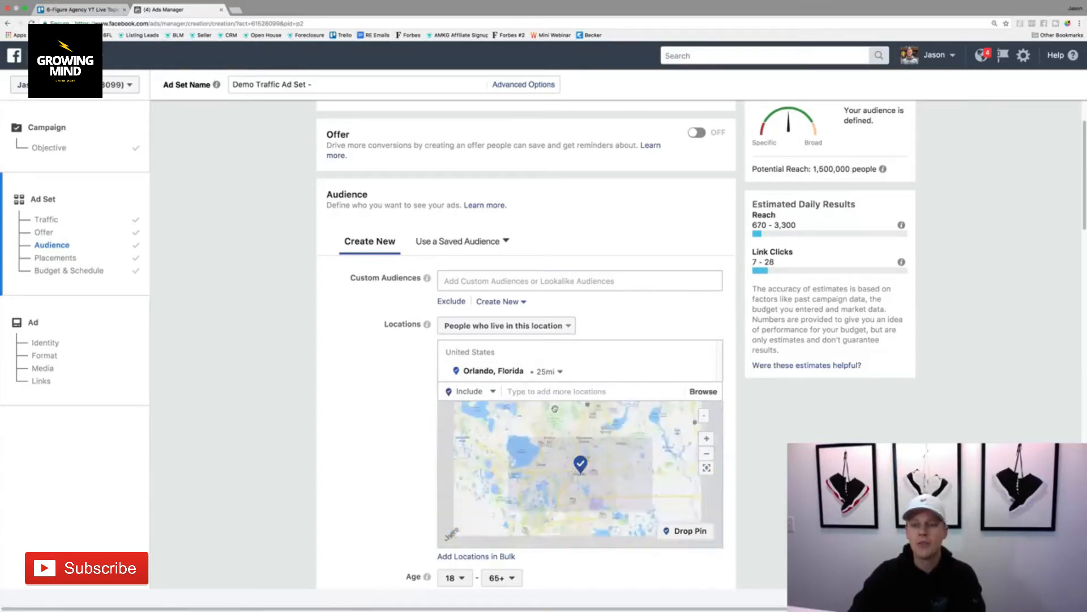
Reduce the targeting radius around Orlando to 10 miles.
{"action": "left_click", "coordinate": [560, 372]}
{"action": "mouse_move", "coordinate": [568, 426]}
{"action": "left_mouse_down"}
{"action": "mouse_move", "coordinate": [584, 427]}
{"action": "mouse_move", "coordinate": [548, 426]}
{"action": "left_mouse_up"}
{"action": "left_click", "coordinate": [408, 429]}
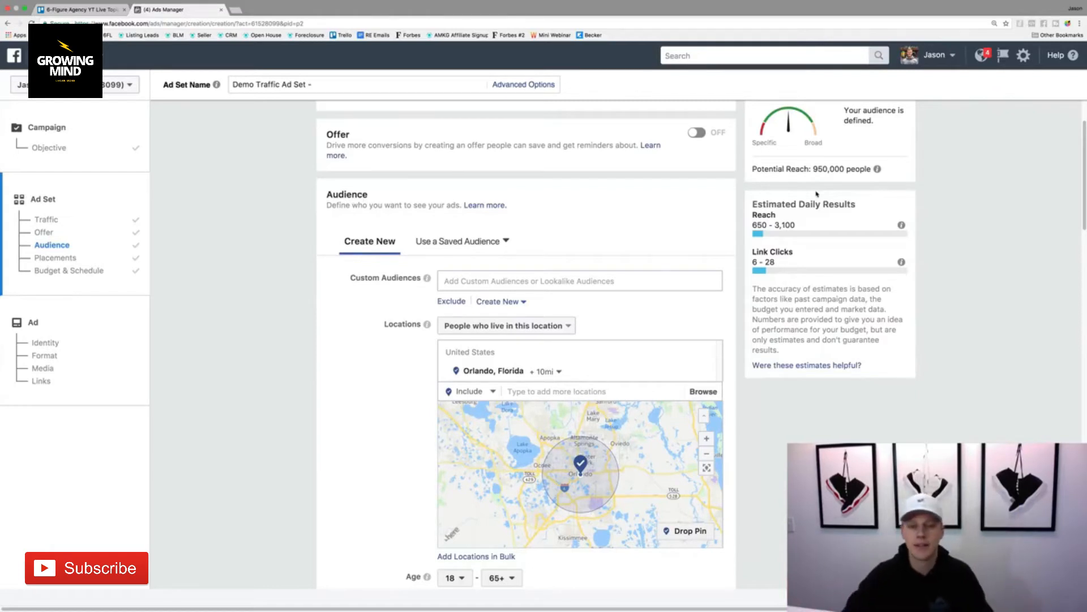
Set the audience's minimum age to 26.
{"action": "scroll", "coordinate": [372, 332], "scroll_direction": "down", "scroll_amount": 2}
{"action": "scroll", "coordinate": [372, 332], "scroll_direction": "down", "scroll_amount": 4}
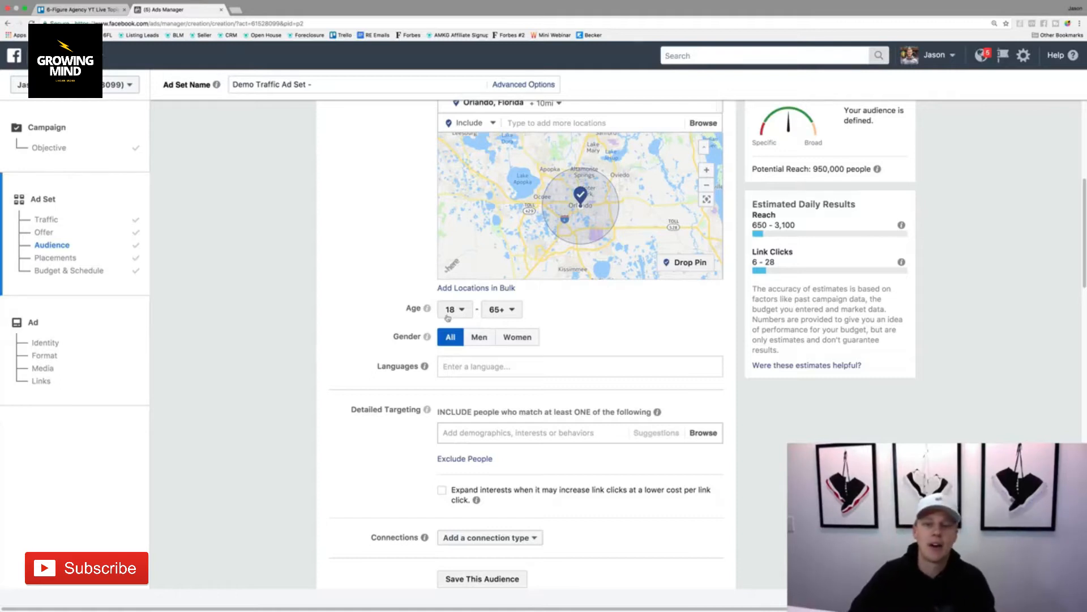
{"action": "left_click", "coordinate": [450, 310]}
{"action": "scroll", "coordinate": [459, 432], "scroll_direction": "down", "scroll_amount": 3}
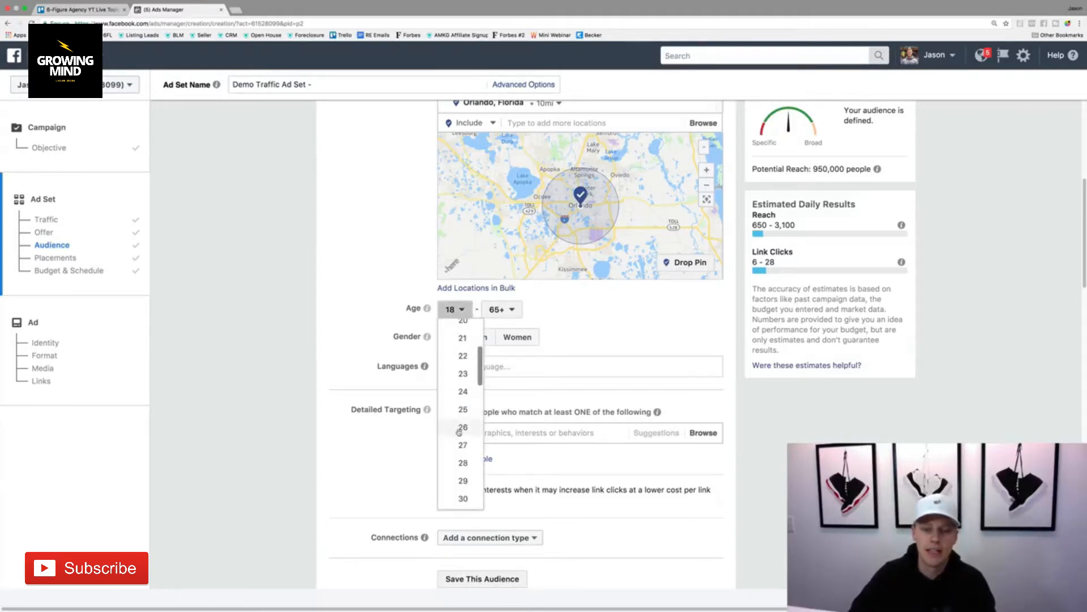
{"action": "left_click", "coordinate": [459, 431]}
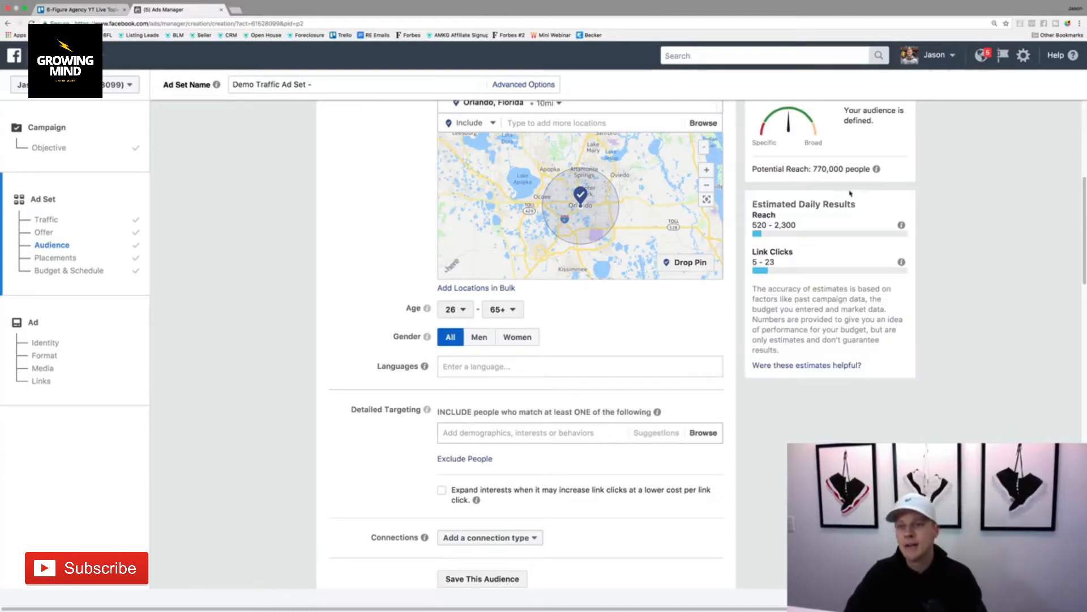
{"action": "left_click_drag", "start_coordinate": [814, 168], "coordinate": [829, 169]}
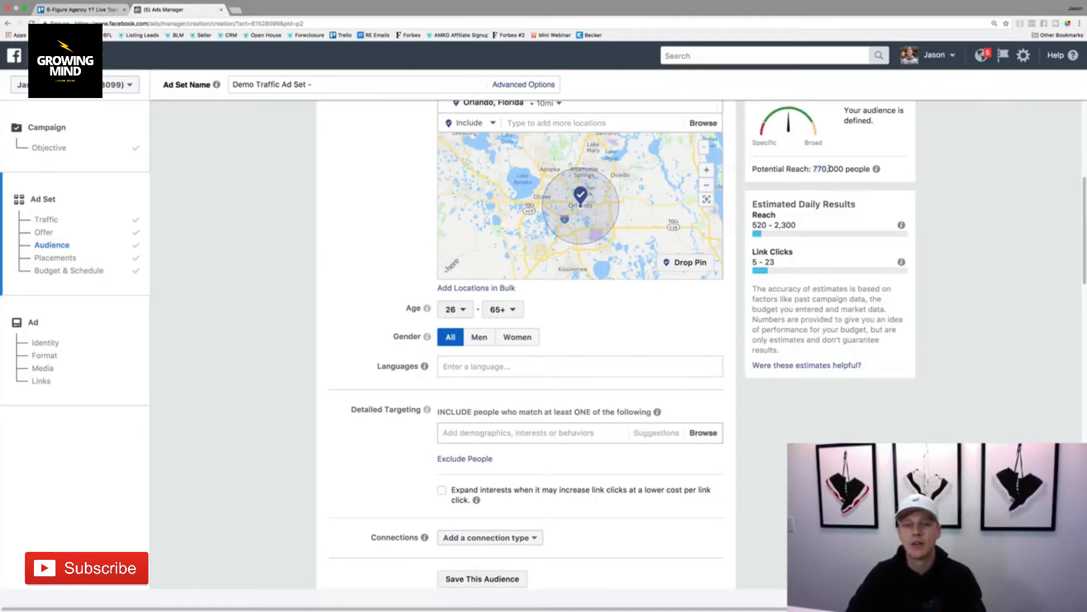
Try adding English (All) as an audience language, and remove it again.
{"action": "left_click", "coordinate": [480, 364]}
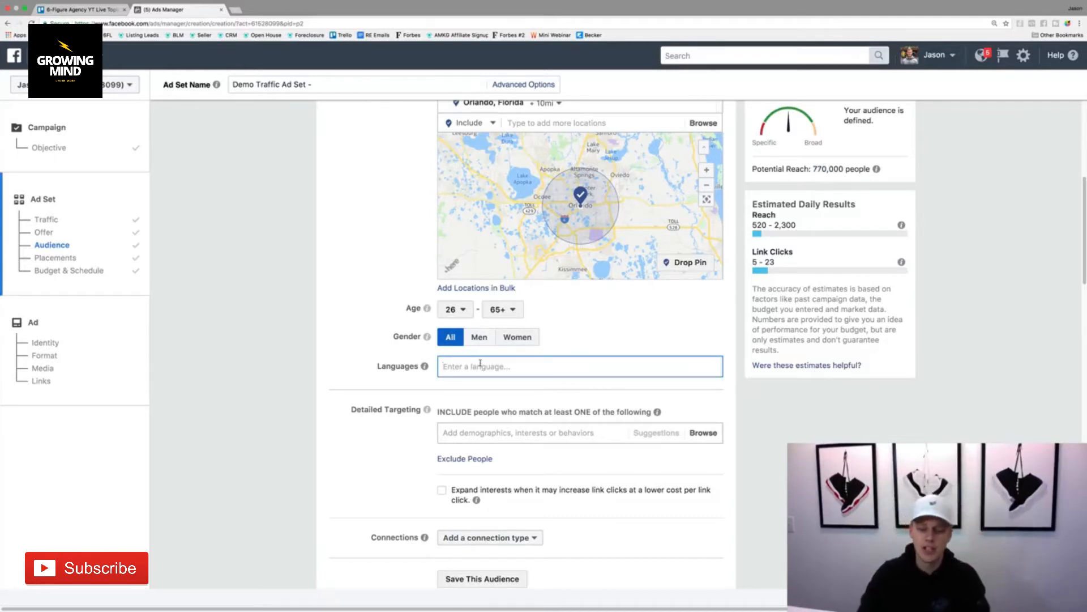
{"action": "type", "text": "eng"}
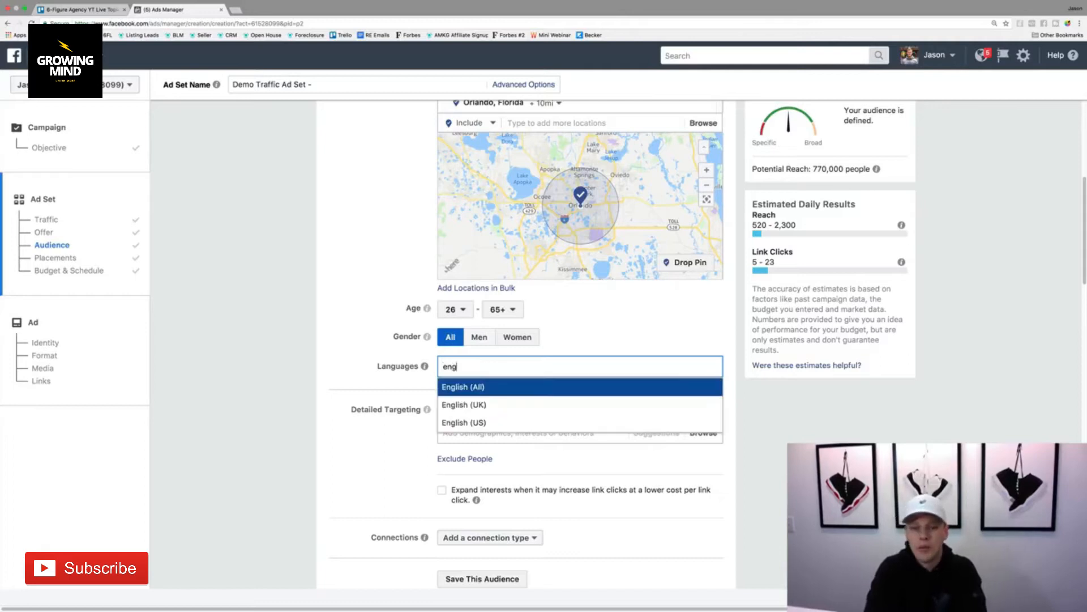
{"action": "key", "text": "Return"}
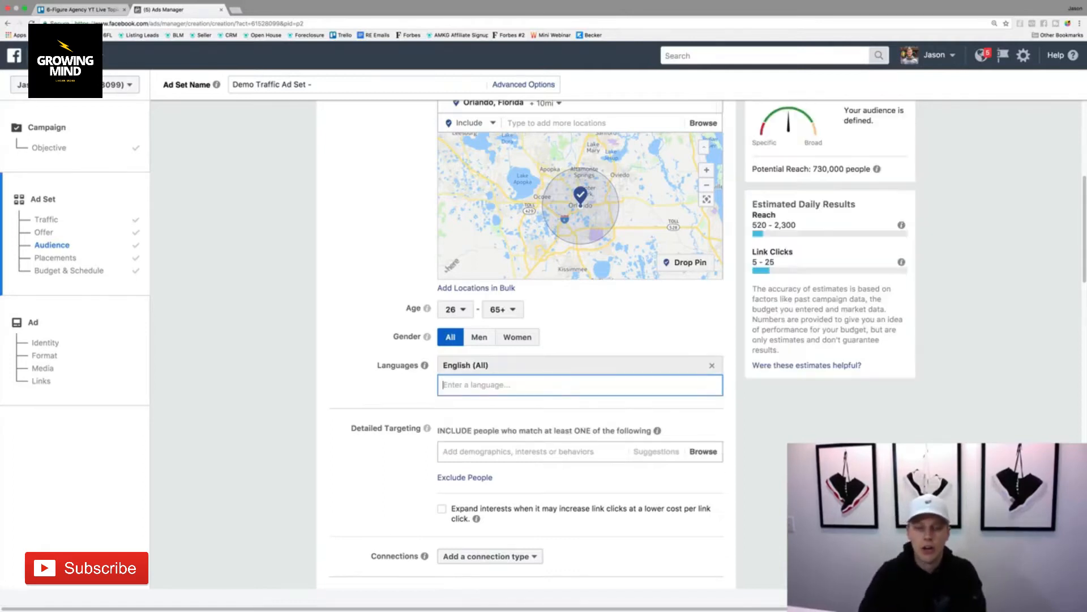
{"action": "left_click", "coordinate": [712, 365]}
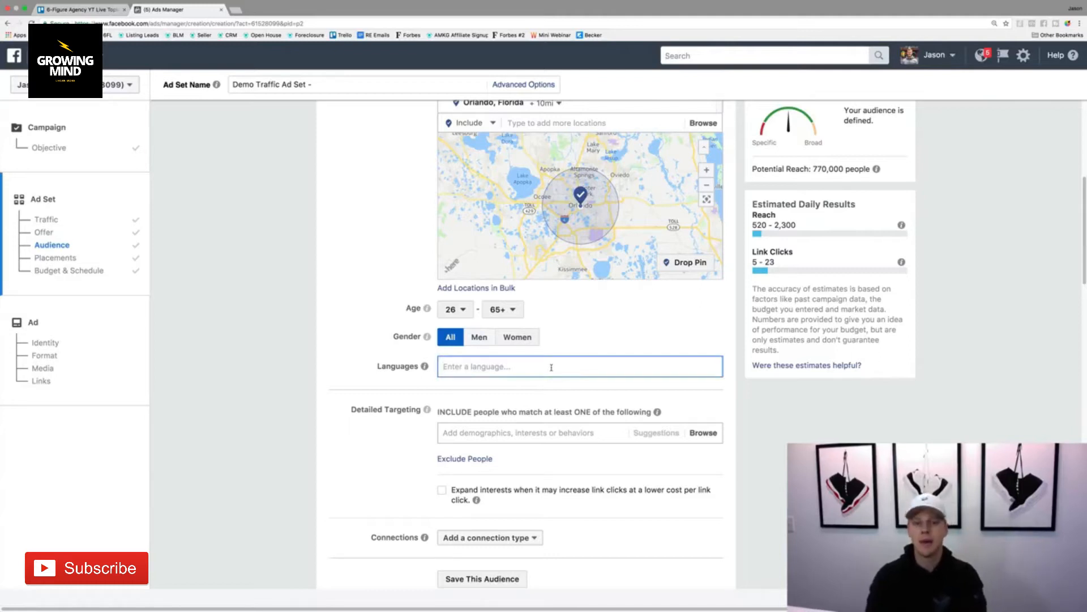
Try adding Spanish (All) as an audience language, check the potential reach, and remove the language again.
{"action": "type", "text": "spani"}
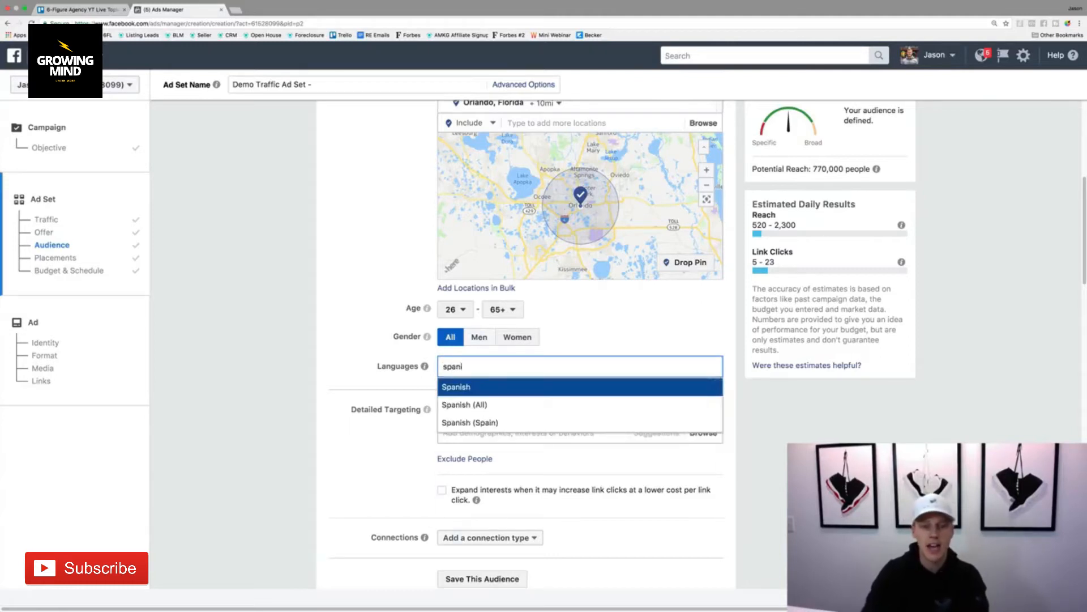
{"action": "key", "text": "Down"}
{"action": "key", "text": "Return"}
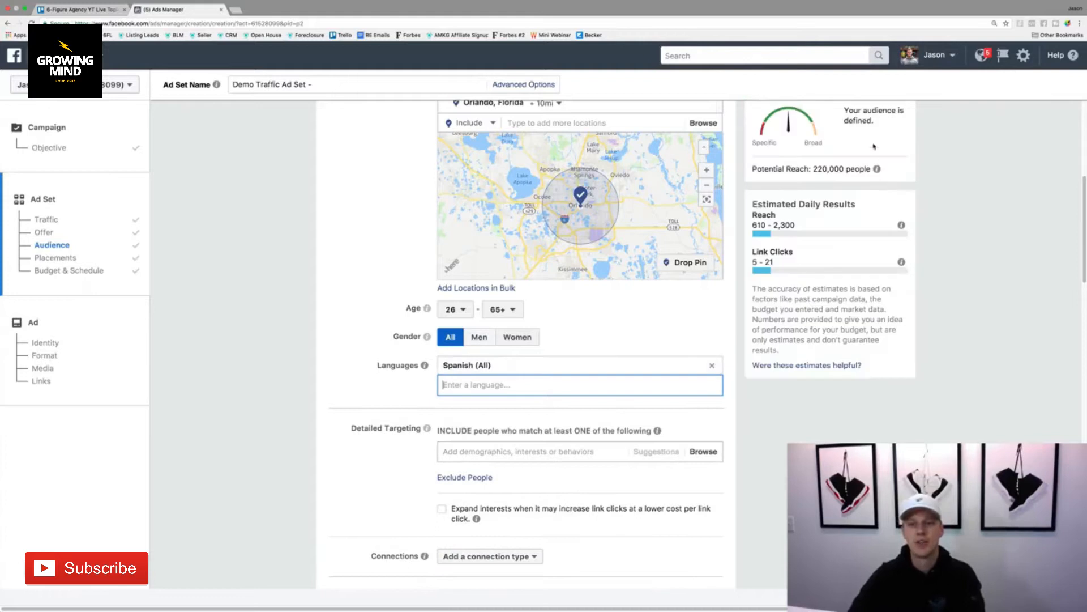
{"action": "left_click_drag", "start_coordinate": [813, 169], "coordinate": [827, 169]}
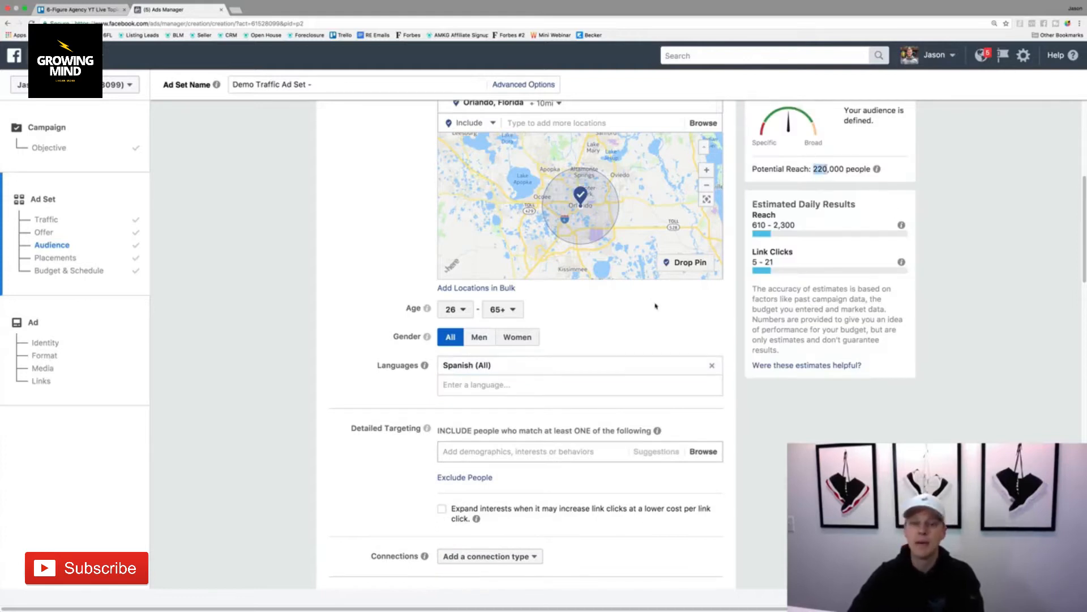
{"action": "left_click", "coordinate": [712, 366]}
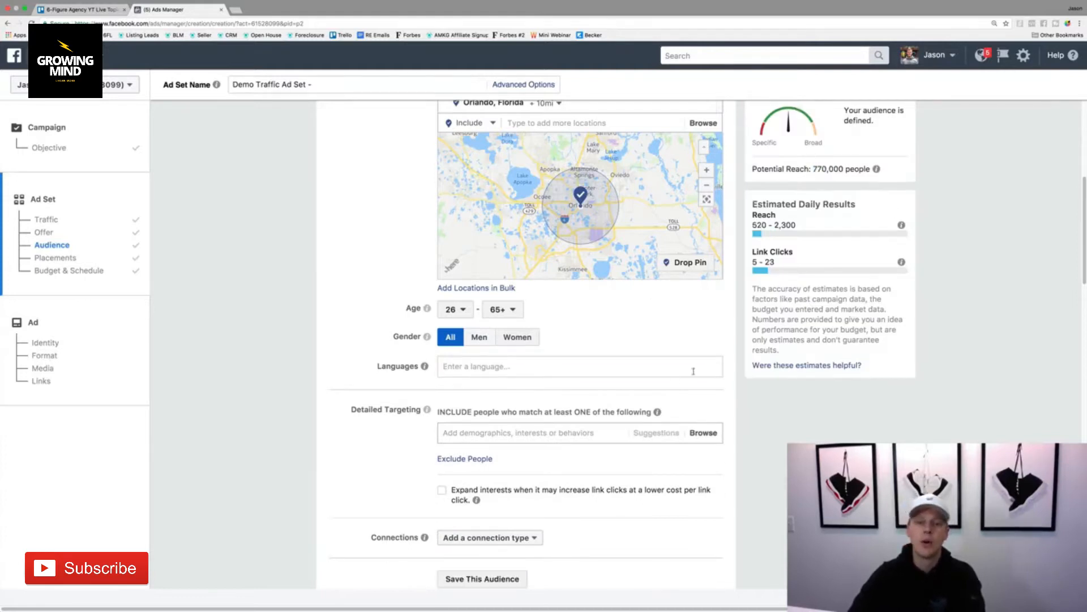
Add English (All) as the audience language.
{"action": "left_click", "coordinate": [539, 365]}
{"action": "type", "text": "en"}
{"action": "key", "text": "Return"}
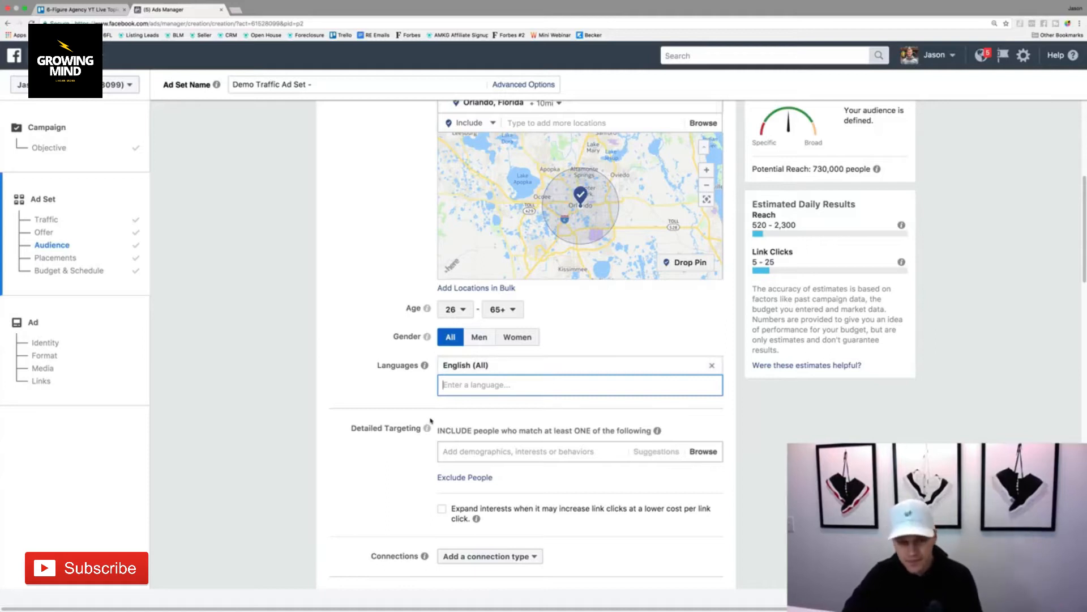
Browse the detailed targeting demographics and examine the available education levels.
{"action": "scroll", "coordinate": [534, 386], "scroll_direction": "down", "scroll_amount": 3}
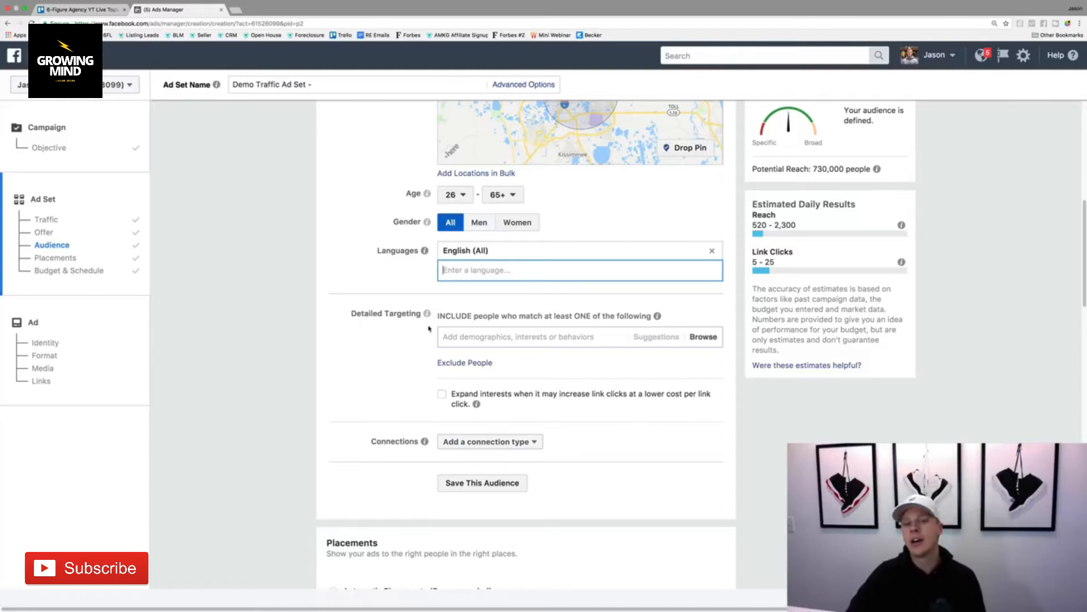
{"action": "left_click", "coordinate": [490, 337]}
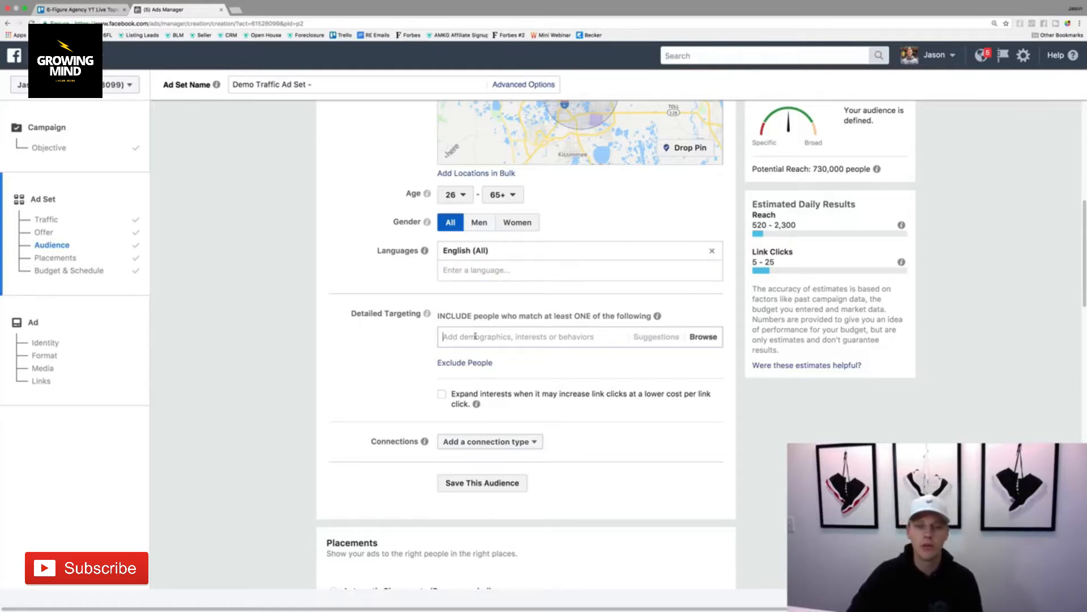
{"action": "left_click", "coordinate": [474, 336]}
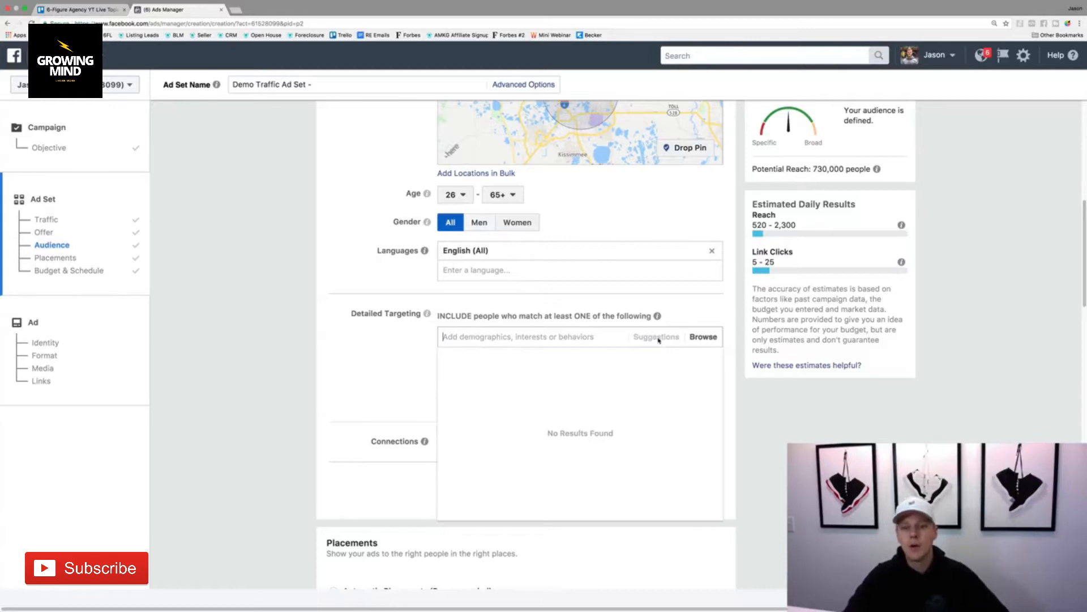
{"action": "left_click", "coordinate": [704, 337]}
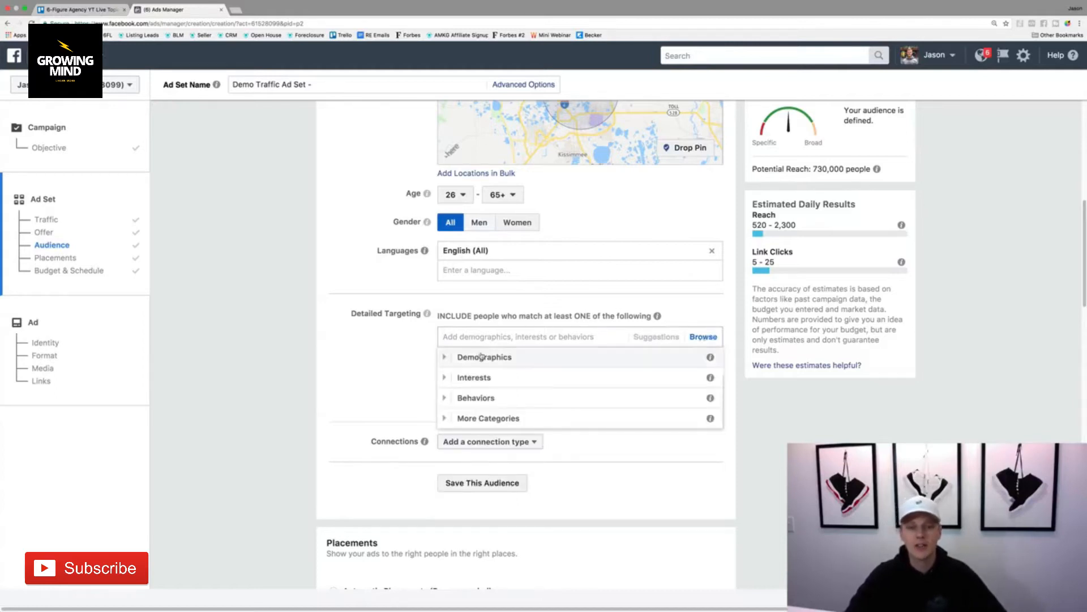
{"action": "left_click", "coordinate": [446, 359]}
{"action": "left_click", "coordinate": [454, 378]}
{"action": "left_click", "coordinate": [466, 376]}
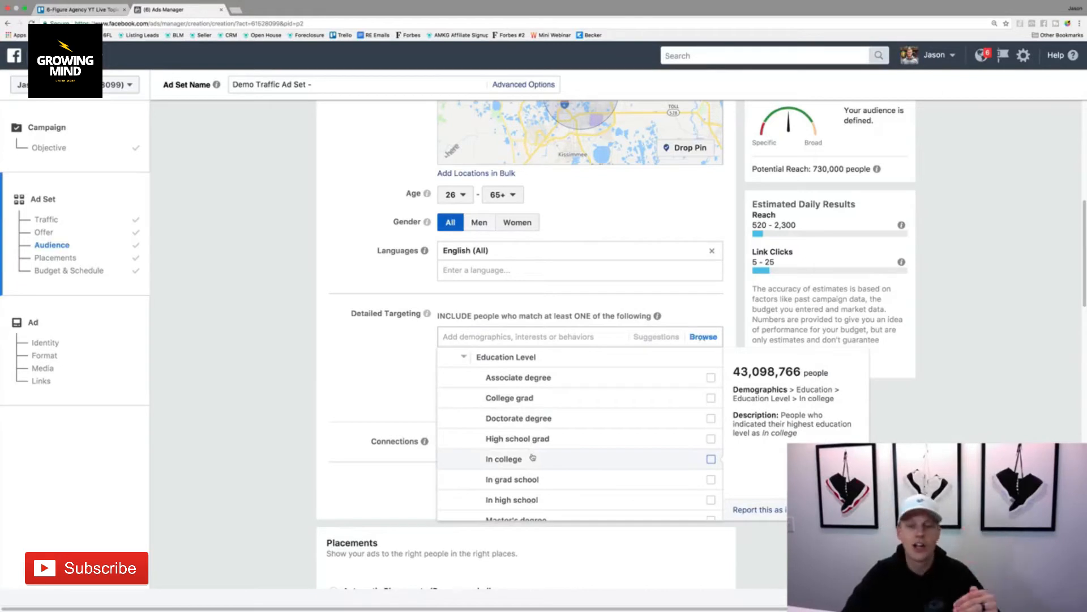
{"action": "scroll", "coordinate": [533, 458], "scroll_direction": "down", "scroll_amount": 3}
{"action": "scroll", "coordinate": [534, 458], "scroll_direction": "down", "scroll_amount": 4}
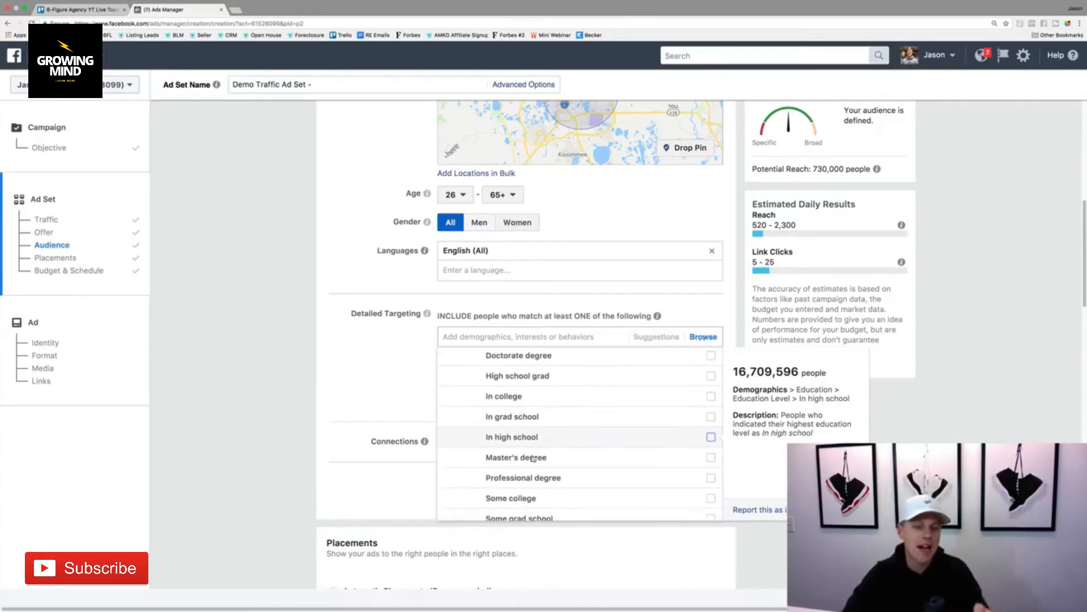
{"action": "scroll", "coordinate": [534, 456], "scroll_direction": "down", "scroll_amount": 4}
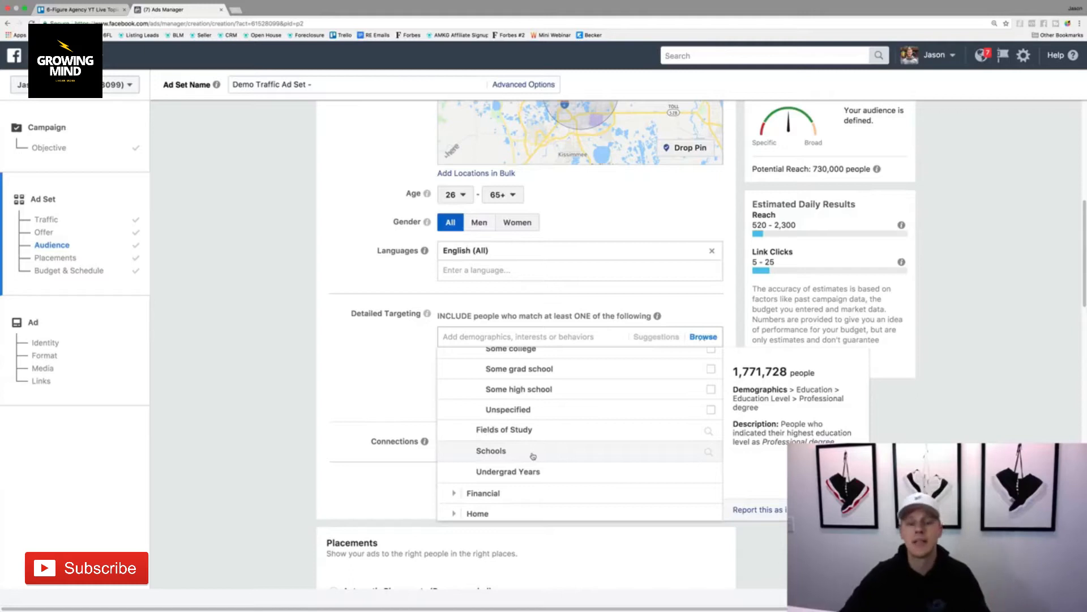
{"action": "scroll", "coordinate": [510, 453], "scroll_direction": "down", "scroll_amount": 2}
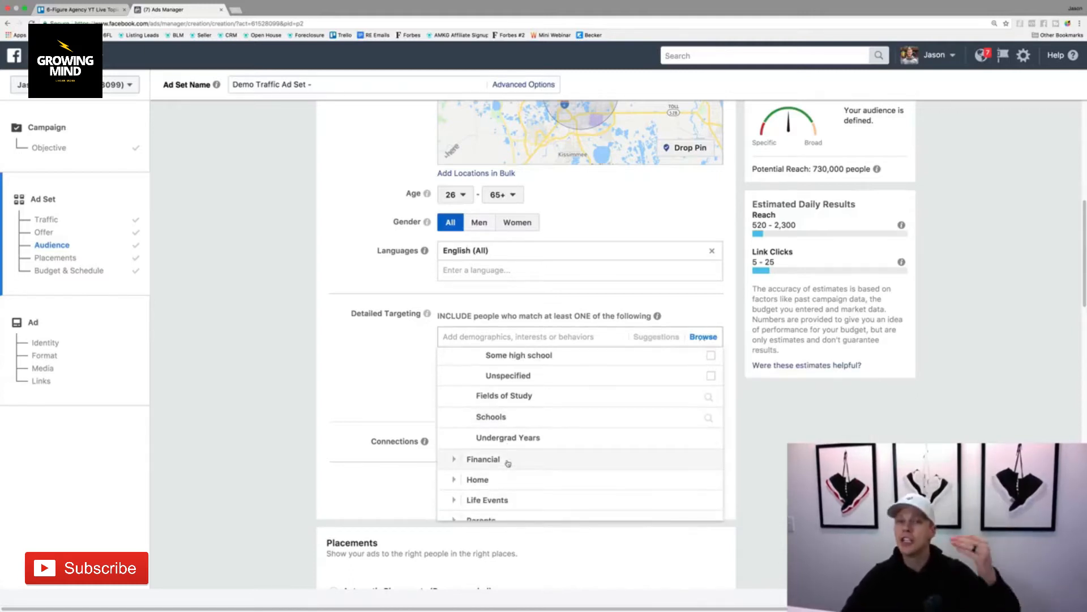
Examine the income and net worth ranges in the financial demographics.
{"action": "left_click", "coordinate": [453, 458]}
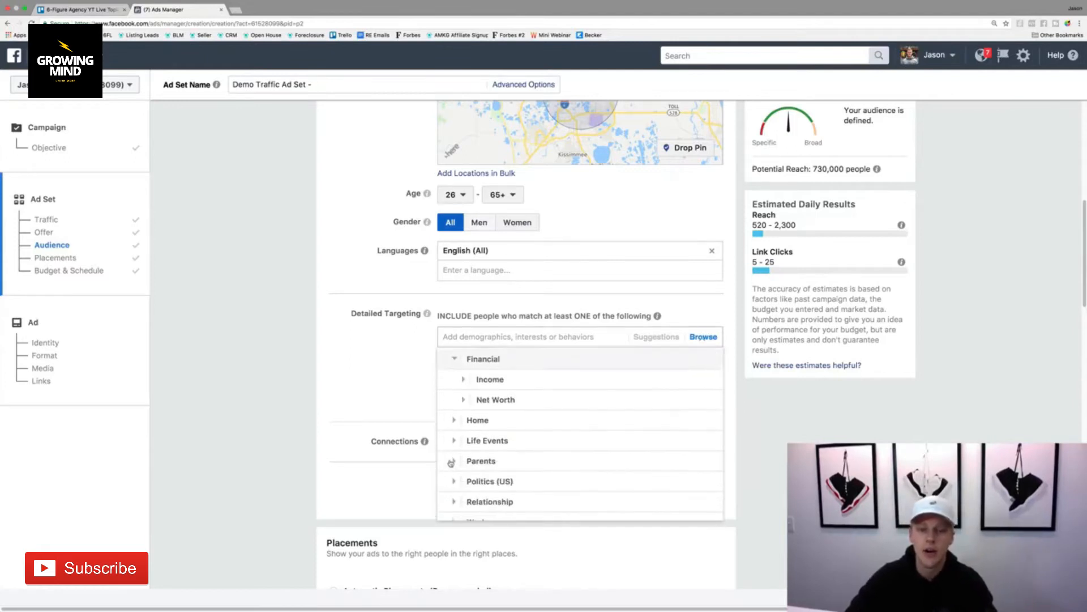
{"action": "left_click", "coordinate": [464, 378]}
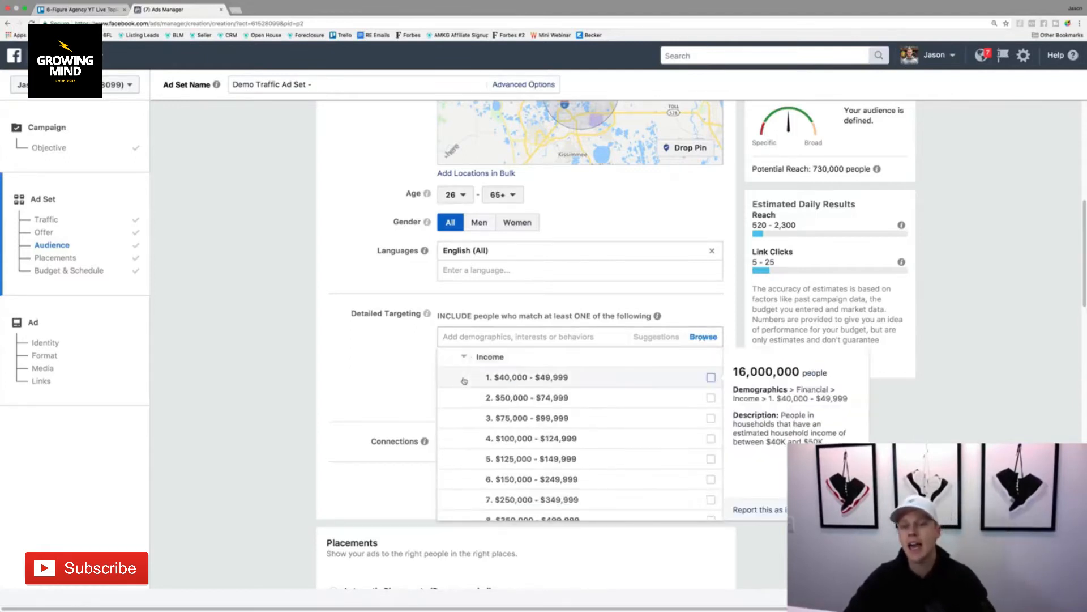
{"action": "scroll", "coordinate": [507, 405], "scroll_direction": "down", "scroll_amount": 3}
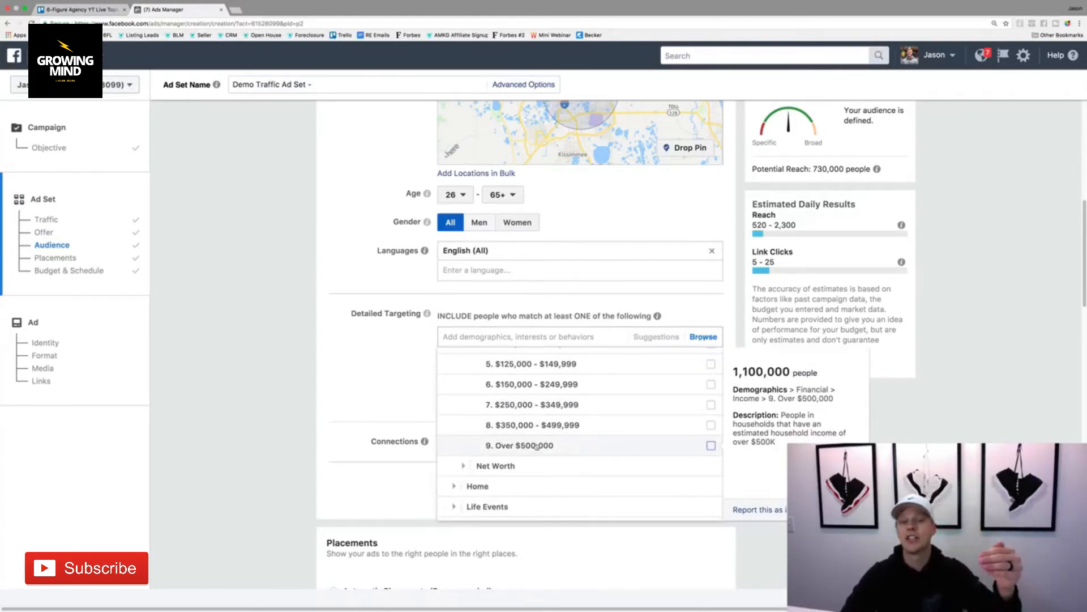
{"action": "scroll", "coordinate": [537, 446], "scroll_direction": "up", "scroll_amount": 1}
{"action": "scroll", "coordinate": [538, 436], "scroll_direction": "up", "scroll_amount": 3}
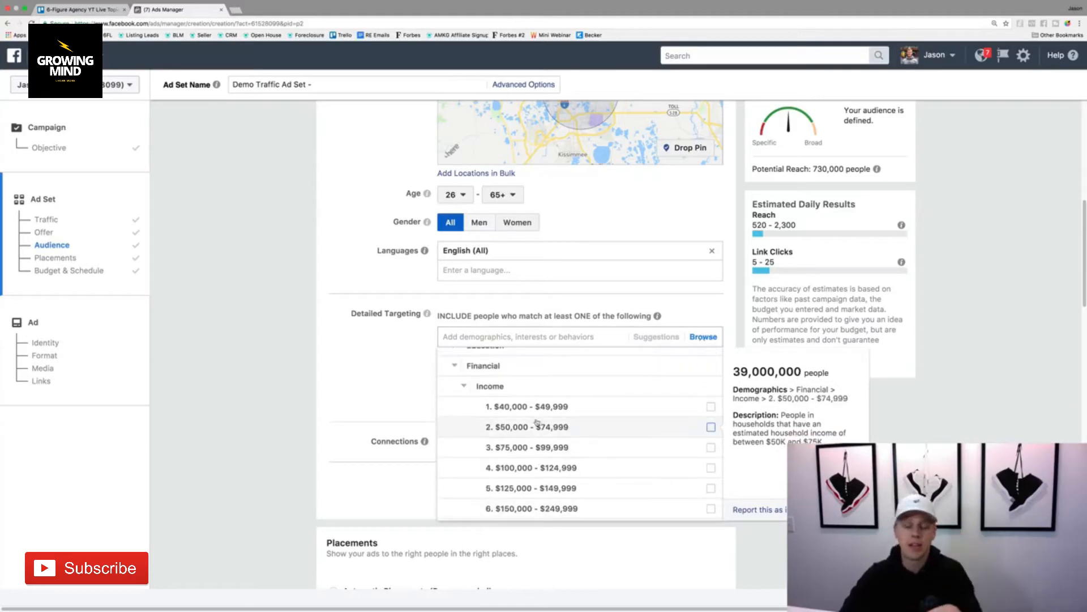
{"action": "scroll", "coordinate": [537, 421], "scroll_direction": "down", "scroll_amount": 3}
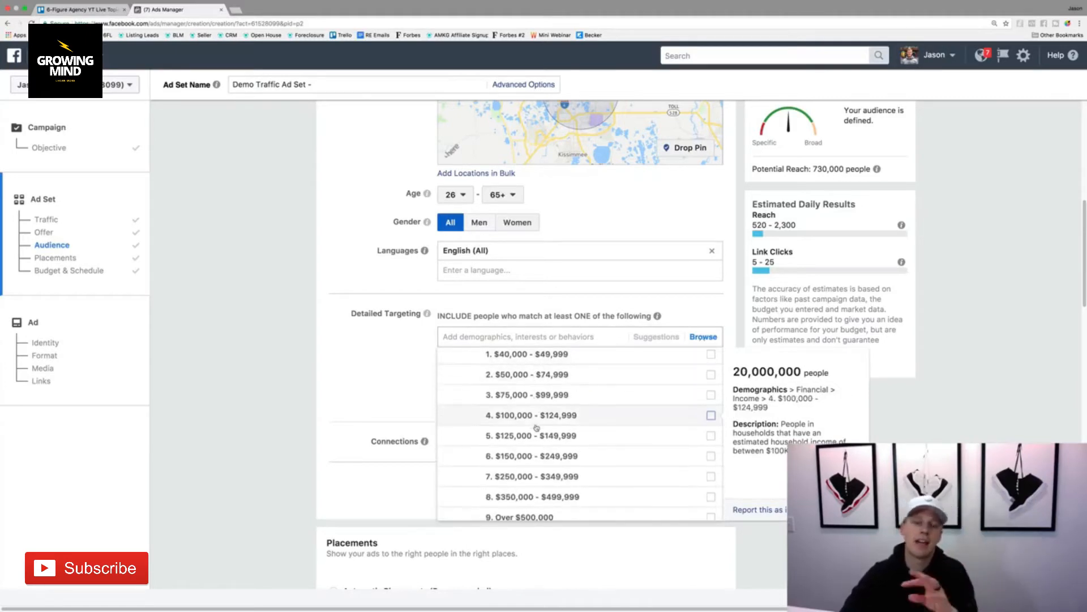
{"action": "left_click", "coordinate": [476, 481]}
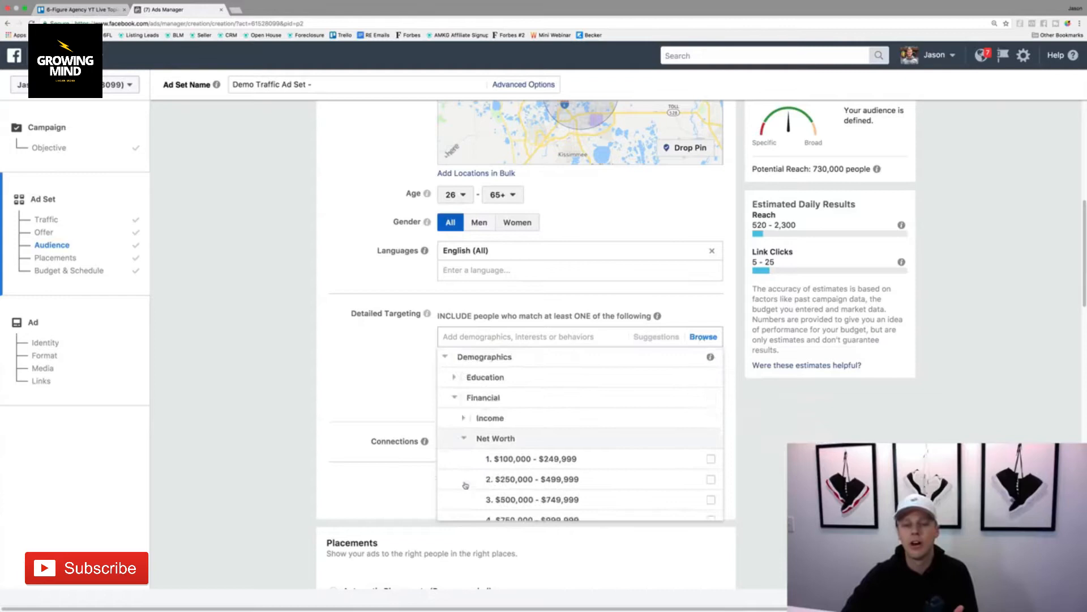
{"action": "scroll", "coordinate": [487, 448], "scroll_direction": "down", "scroll_amount": 3}
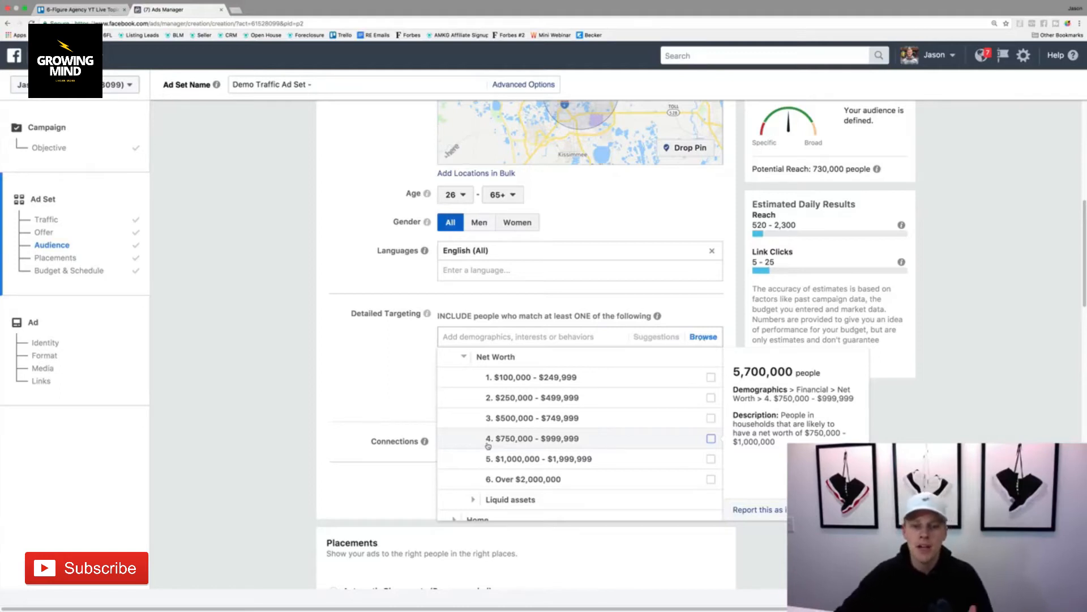
Examine the home demographics, including the home ownership options.
{"action": "scroll", "coordinate": [488, 446], "scroll_direction": "down", "scroll_amount": 3}
{"action": "left_click", "coordinate": [454, 431]}
{"action": "scroll", "coordinate": [455, 433], "scroll_direction": "down", "scroll_amount": 2}
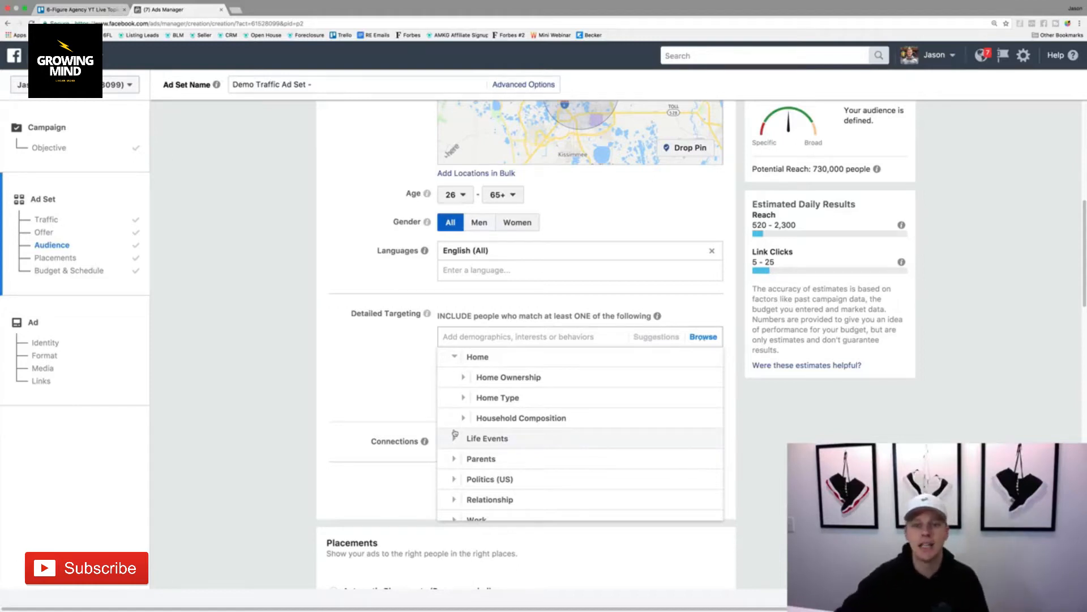
{"action": "left_click", "coordinate": [465, 379]}
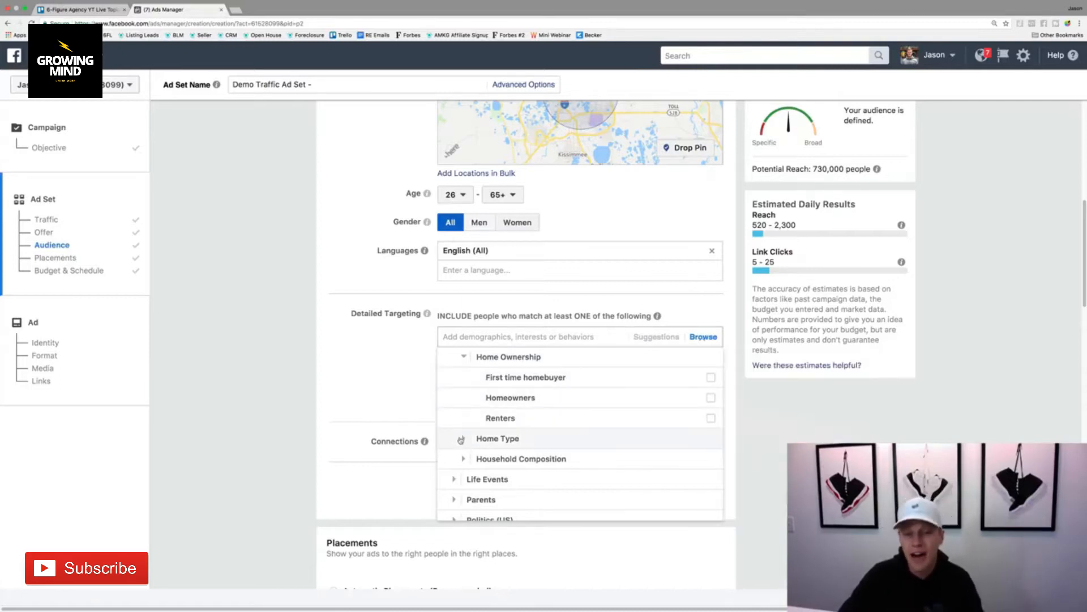
{"action": "scroll", "coordinate": [477, 432], "scroll_direction": "down", "scroll_amount": 3}
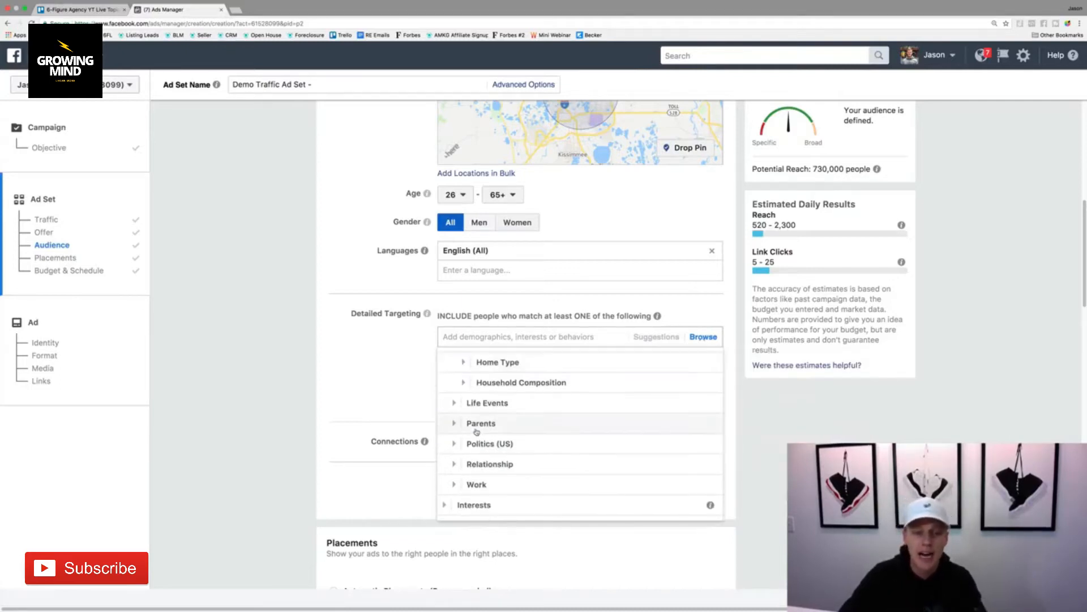
Look through the interest categories, including the Shopping and fashion subcategories.
{"action": "left_click", "coordinate": [445, 505]}
{"action": "scroll", "coordinate": [468, 475], "scroll_direction": "down", "scroll_amount": 3}
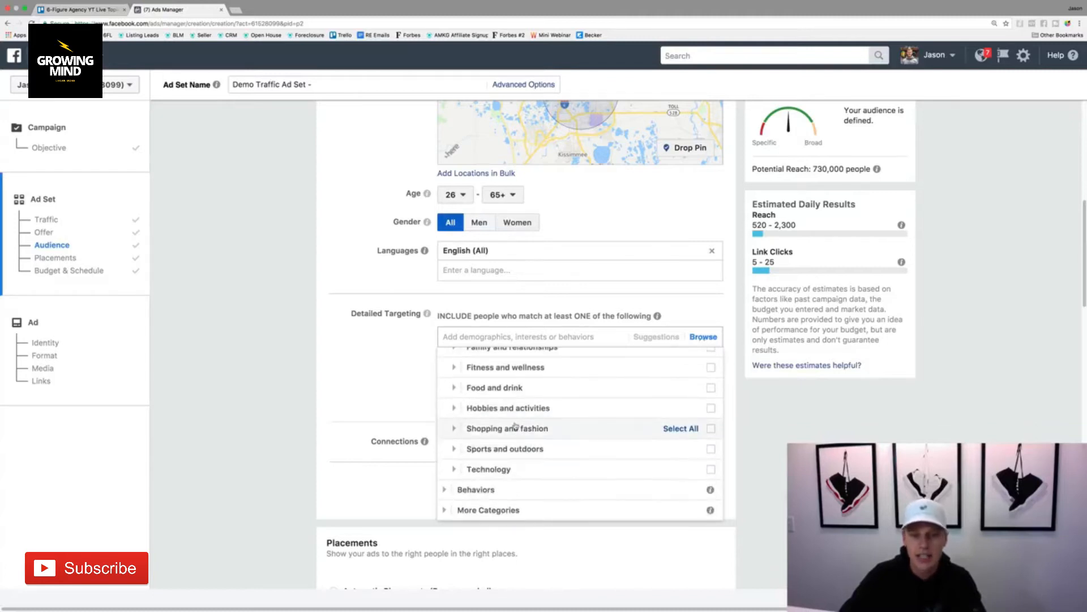
{"action": "left_click", "coordinate": [454, 429]}
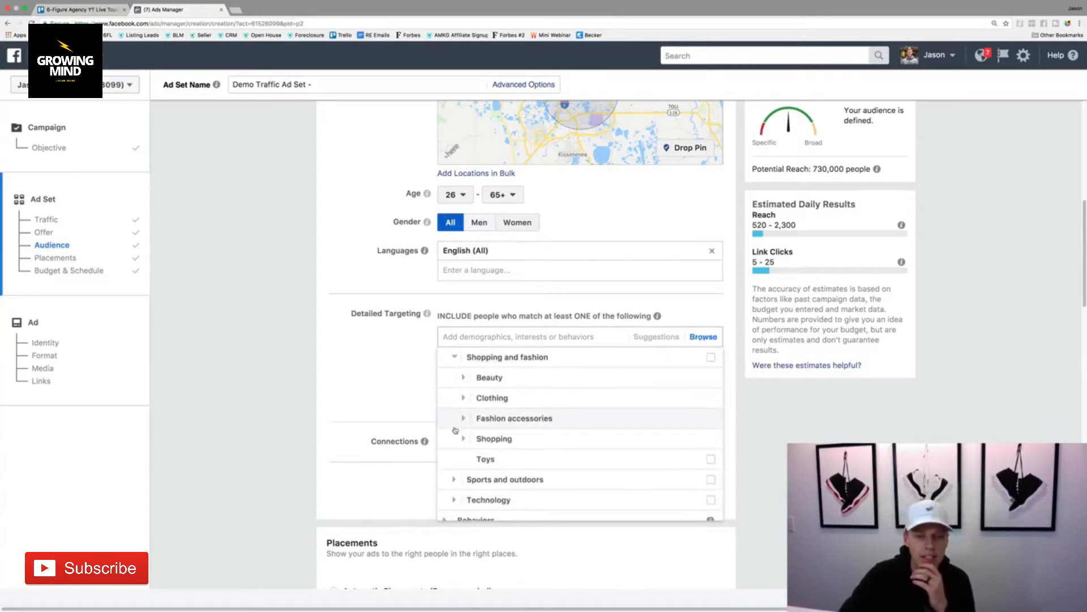
{"action": "scroll", "coordinate": [455, 431], "scroll_direction": "down", "scroll_amount": 3}
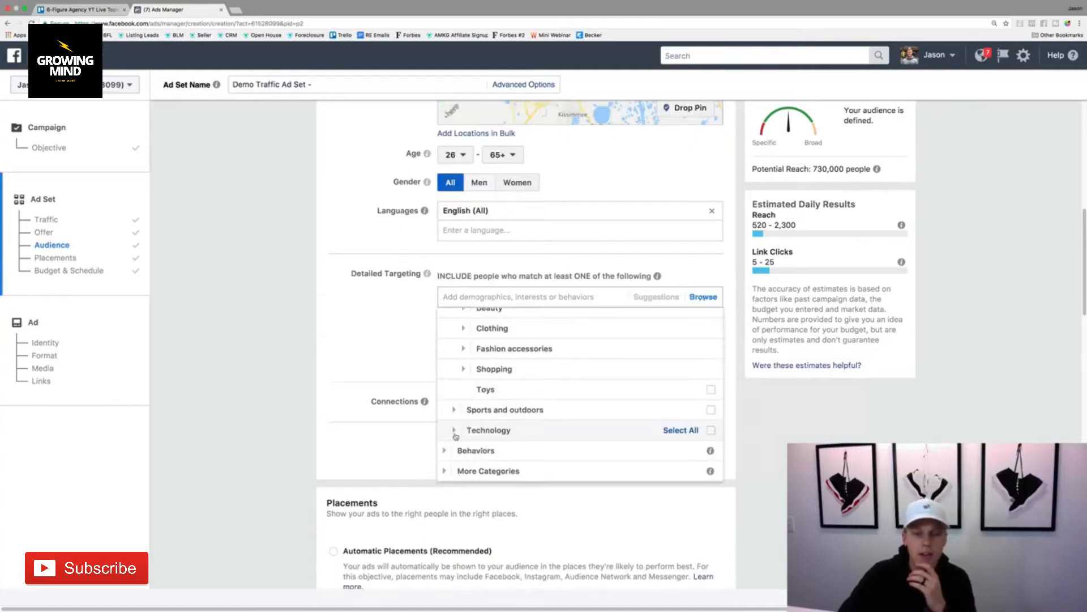
Examine the behavior categories, including the buyer profiles under Purchase behavior, and open More Categories.
{"action": "left_click", "coordinate": [447, 452]}
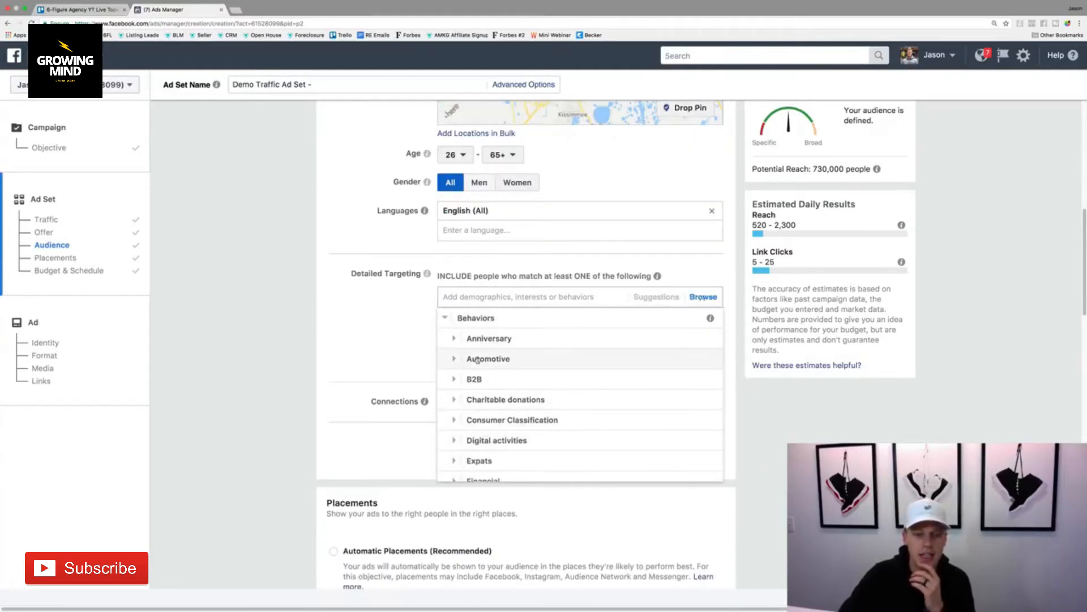
{"action": "scroll", "coordinate": [478, 359], "scroll_direction": "down", "scroll_amount": 5}
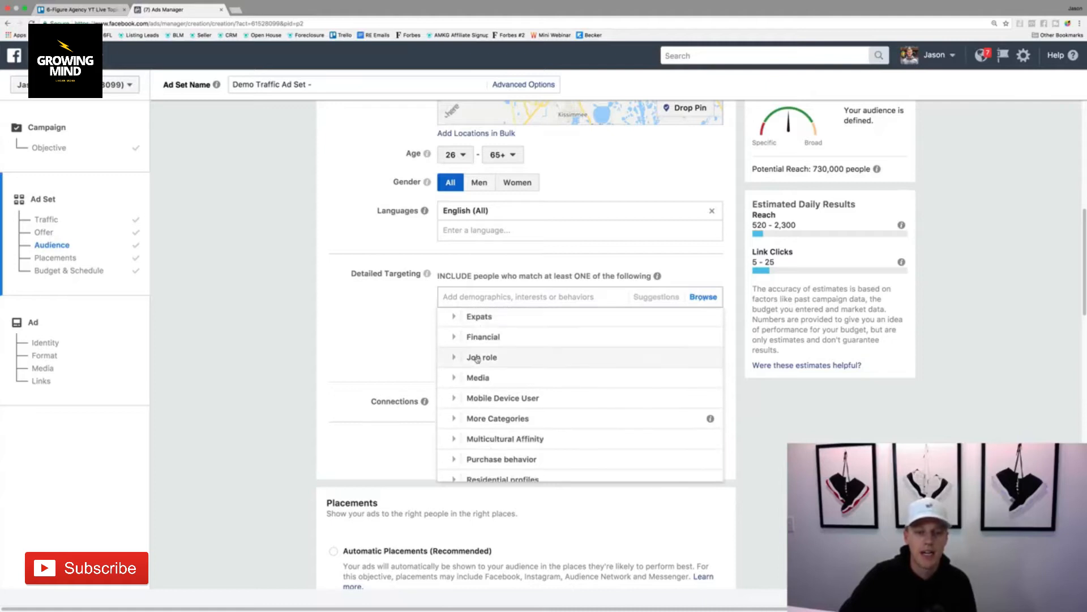
{"action": "scroll", "coordinate": [477, 359], "scroll_direction": "down", "scroll_amount": 1}
{"action": "left_click", "coordinate": [450, 418]}
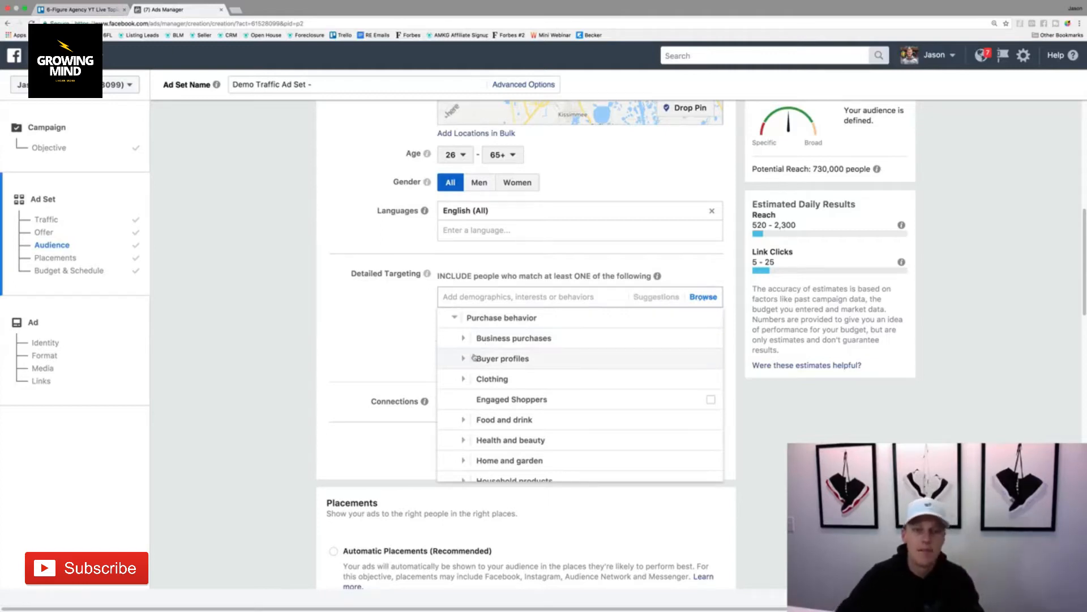
{"action": "left_click", "coordinate": [482, 358]}
{"action": "mouse_move", "coordinate": [502, 344]}
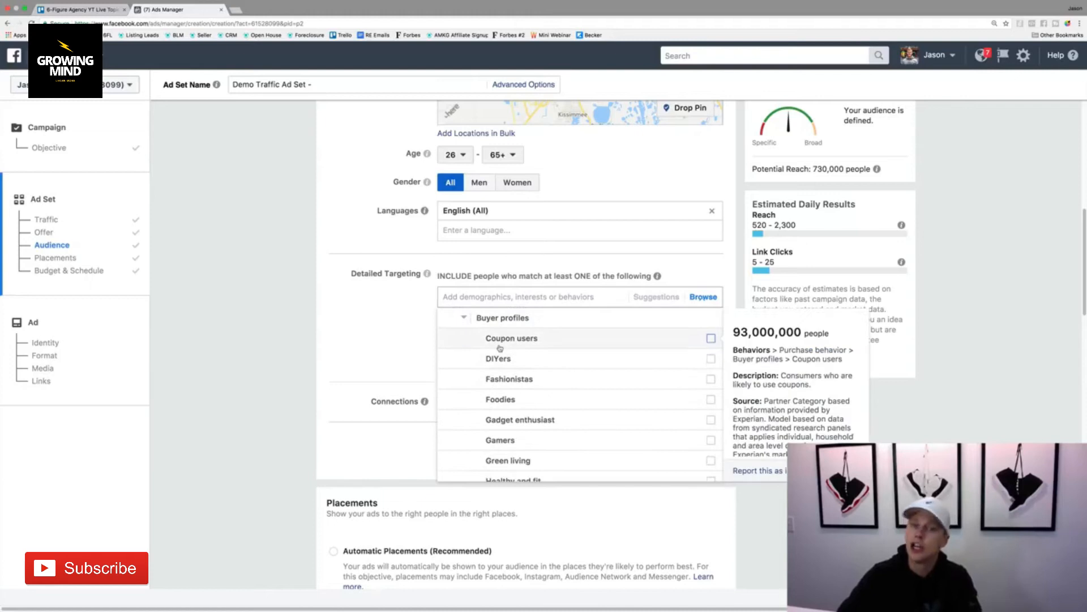
{"action": "scroll", "coordinate": [494, 363], "scroll_direction": "down", "scroll_amount": 4}
{"action": "scroll", "coordinate": [494, 364], "scroll_direction": "down", "scroll_amount": 4}
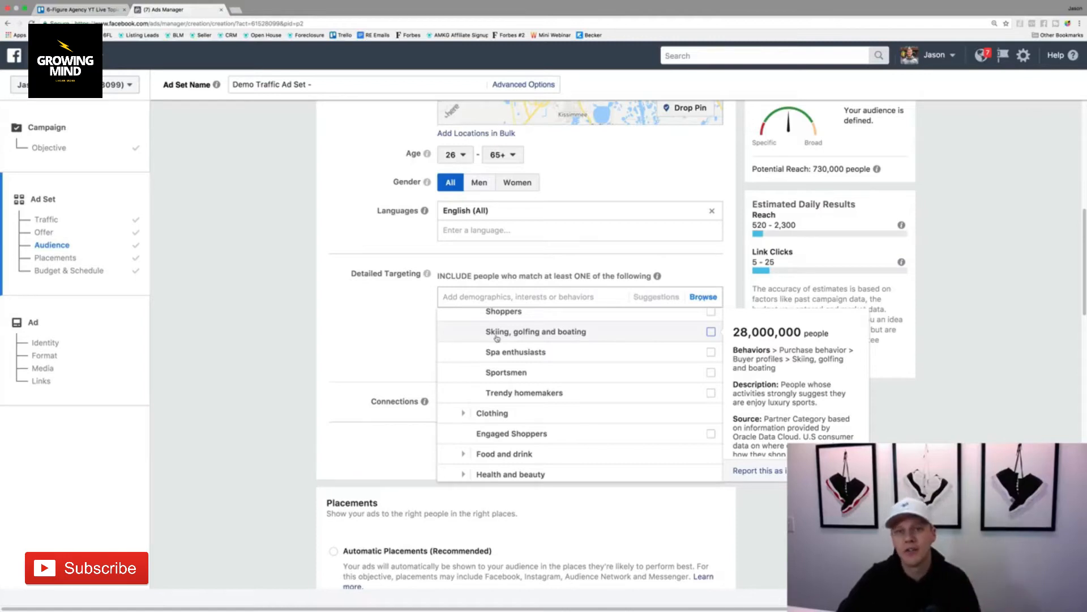
{"action": "scroll", "coordinate": [497, 338], "scroll_direction": "down", "scroll_amount": 6}
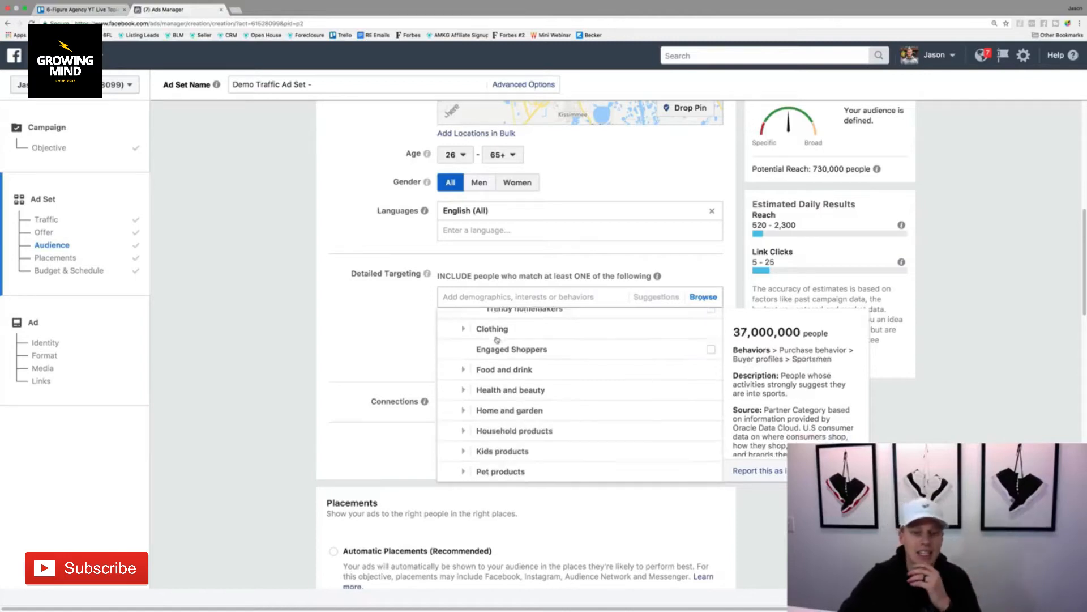
{"action": "scroll", "coordinate": [497, 339], "scroll_direction": "down", "scroll_amount": 3}
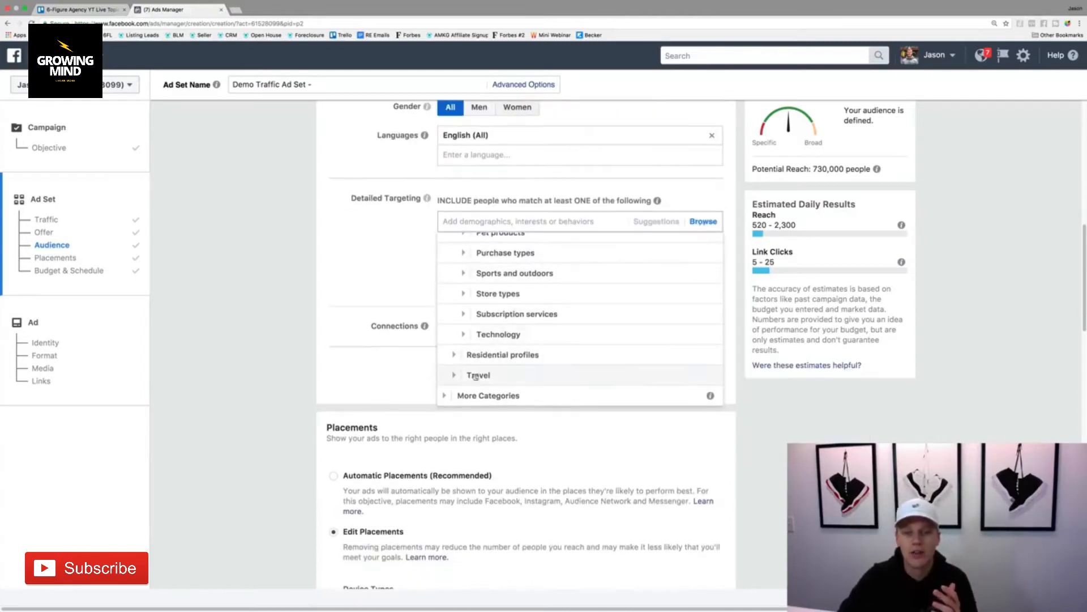
{"action": "left_click", "coordinate": [444, 396]}
Search the detailed targeting options for real estate and leave the field without adding any.
{"action": "left_click", "coordinate": [345, 279]}
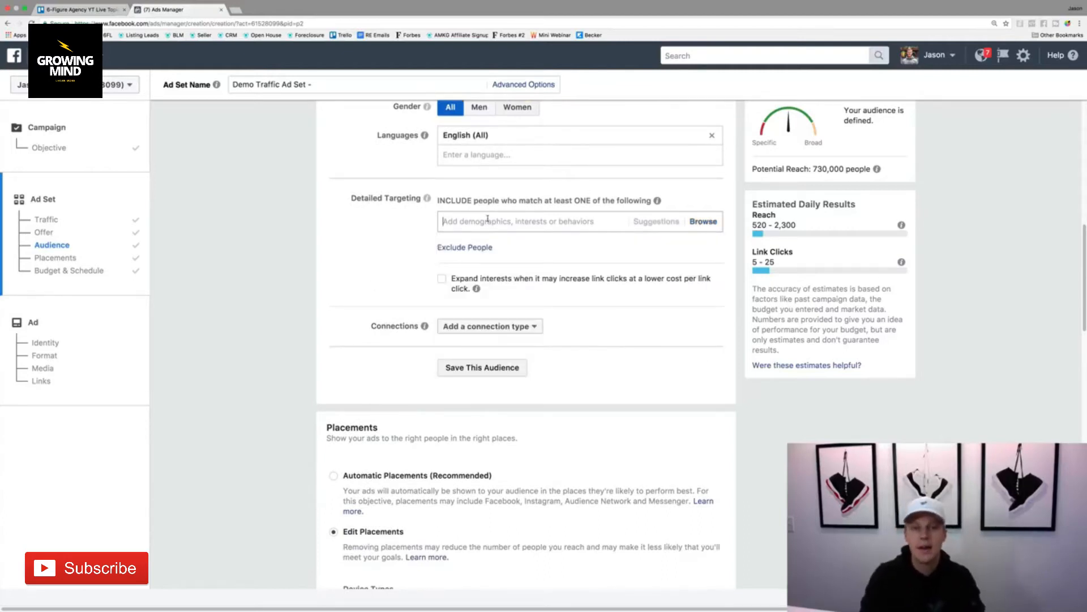
{"action": "type", "text": "real estate"}
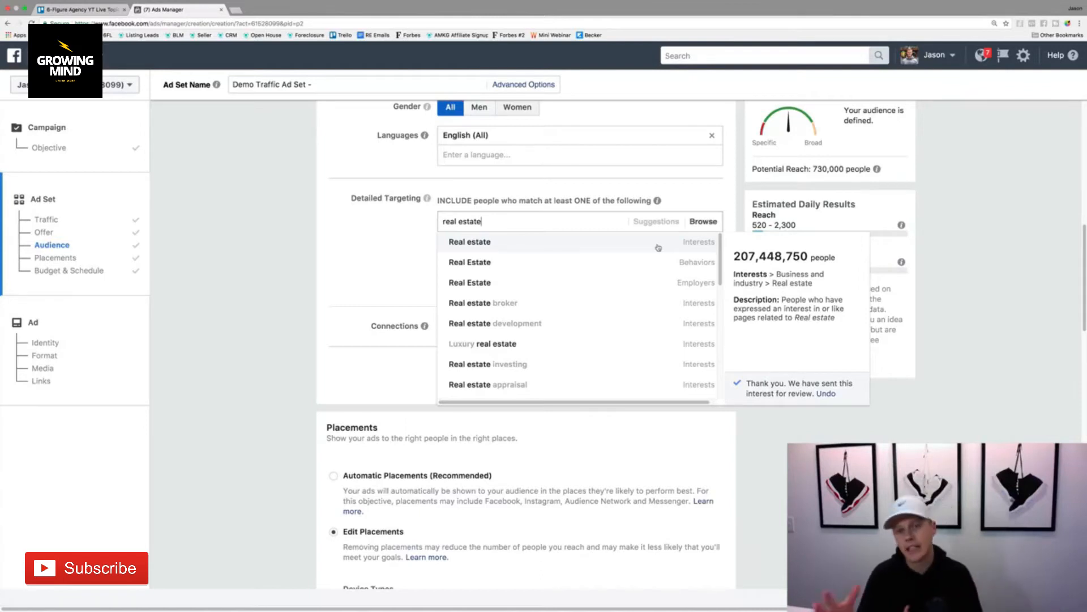
{"action": "left_click", "coordinate": [351, 280]}
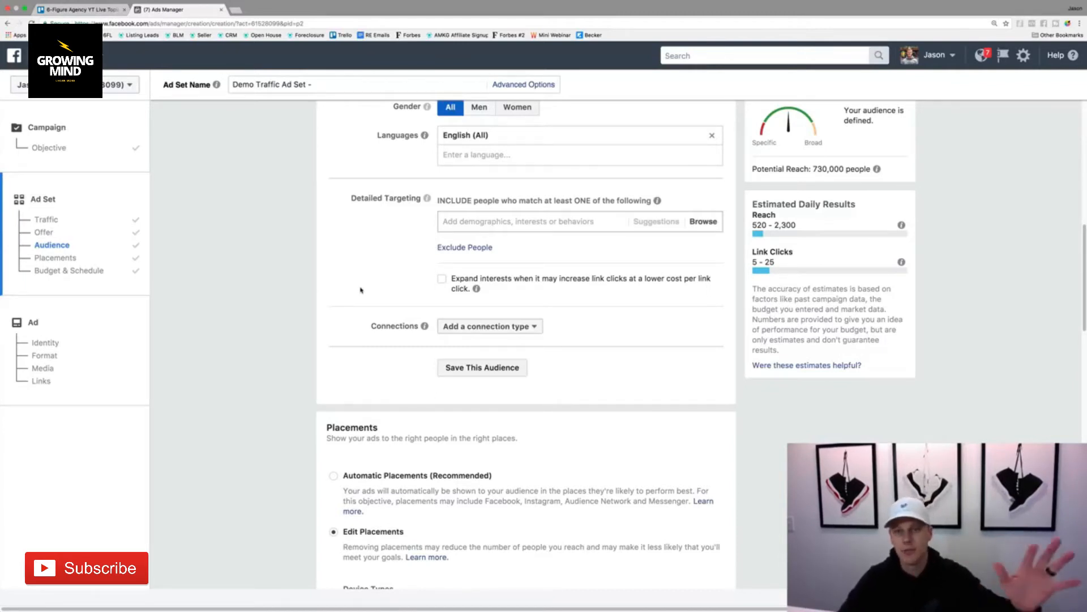
Examine the connection types, including the Facebook Pages options for including or excluding people who like the Page.
{"action": "left_click", "coordinate": [470, 327]}
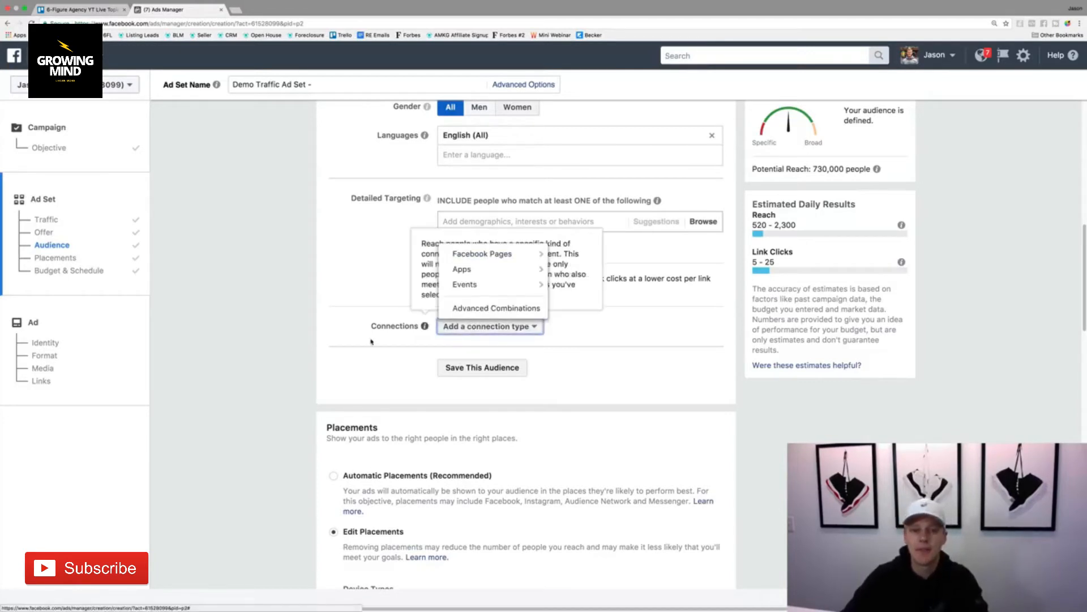
{"action": "mouse_move", "coordinate": [531, 268]}
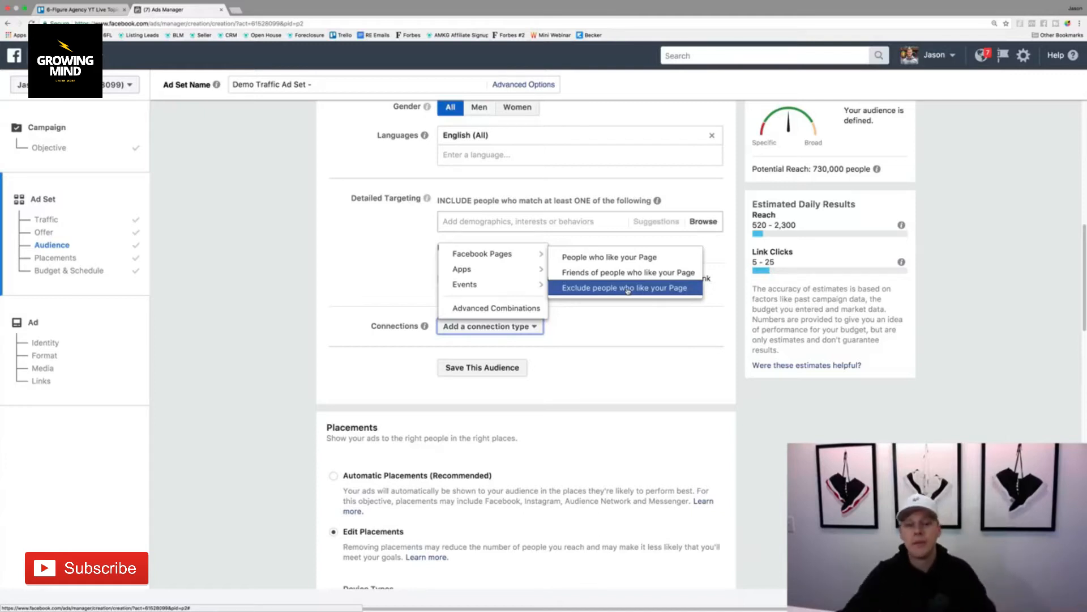
{"action": "left_click", "coordinate": [332, 357]}
Switch the ad set to Automatic Placements and back to Edit Placements.
{"action": "scroll", "coordinate": [326, 368], "scroll_direction": "down", "scroll_amount": 1}
{"action": "scroll", "coordinate": [325, 368], "scroll_direction": "down", "scroll_amount": 4}
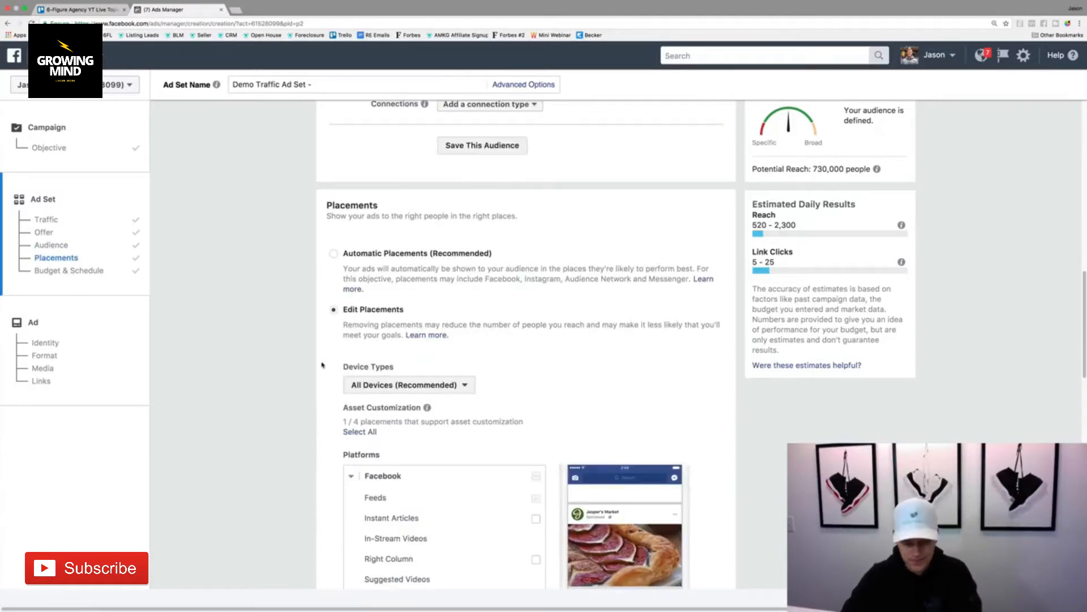
{"action": "left_click", "coordinate": [333, 254]}
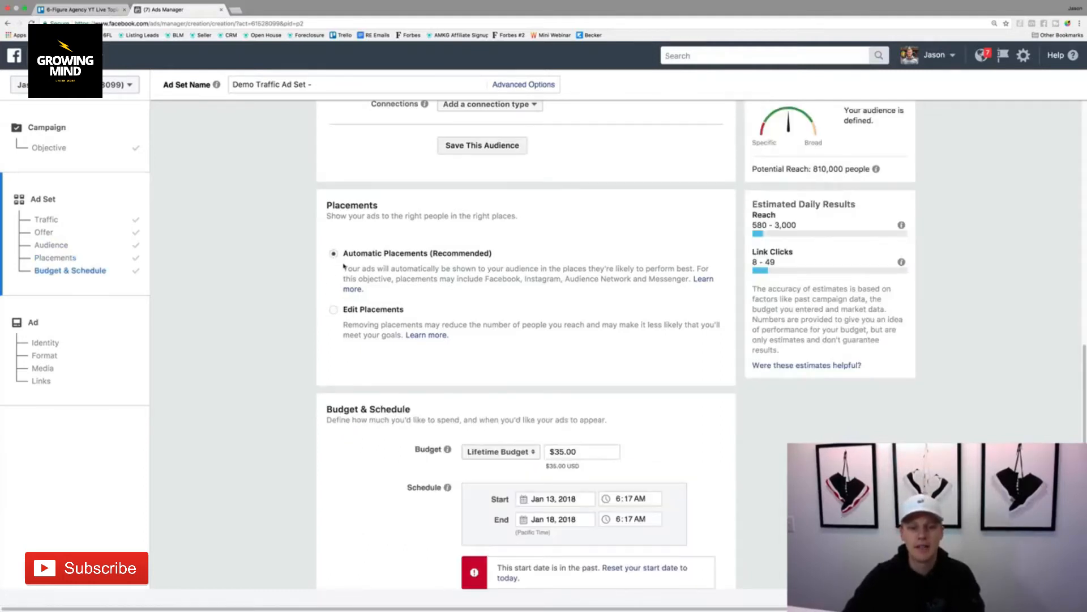
{"action": "left_click", "coordinate": [334, 310]}
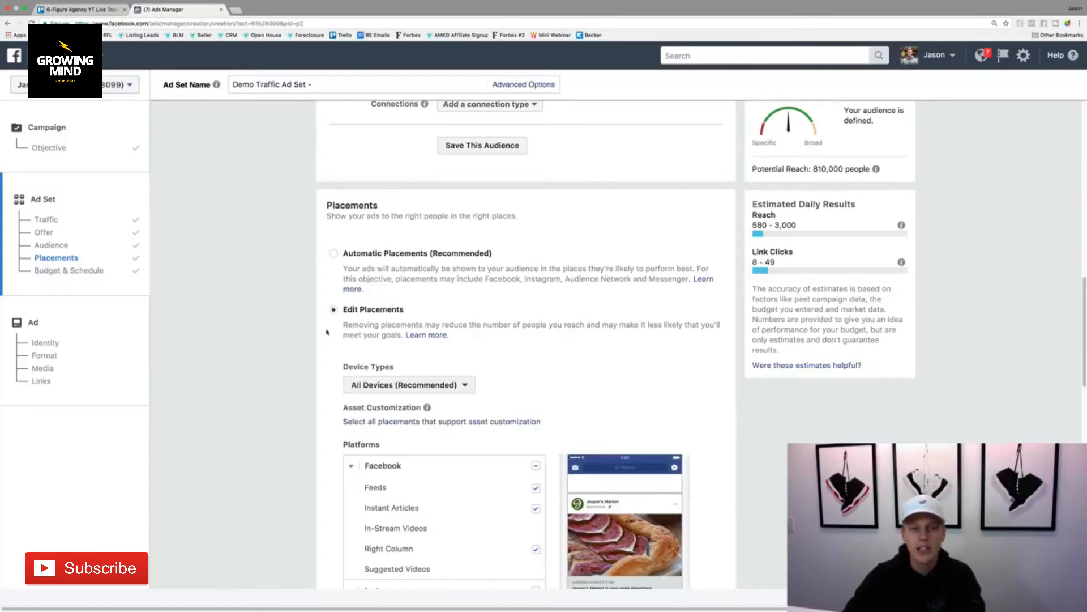
Check which device types are offered for the placements, keeping All Devices.
{"action": "scroll", "coordinate": [327, 333], "scroll_direction": "down", "scroll_amount": 4}
{"action": "scroll", "coordinate": [324, 318], "scroll_direction": "down", "scroll_amount": 1}
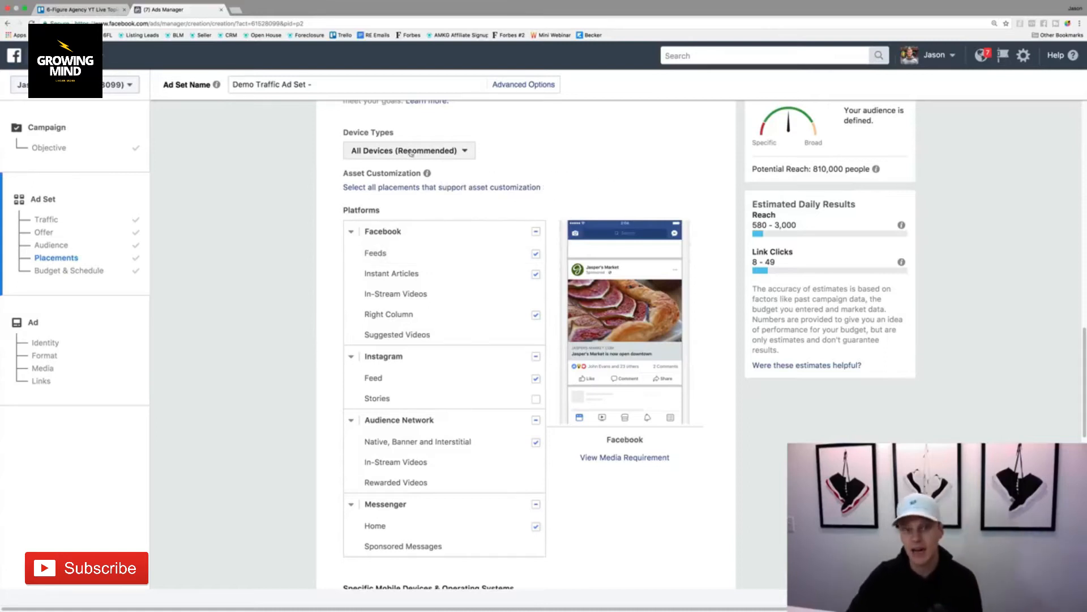
{"action": "left_click", "coordinate": [372, 152]}
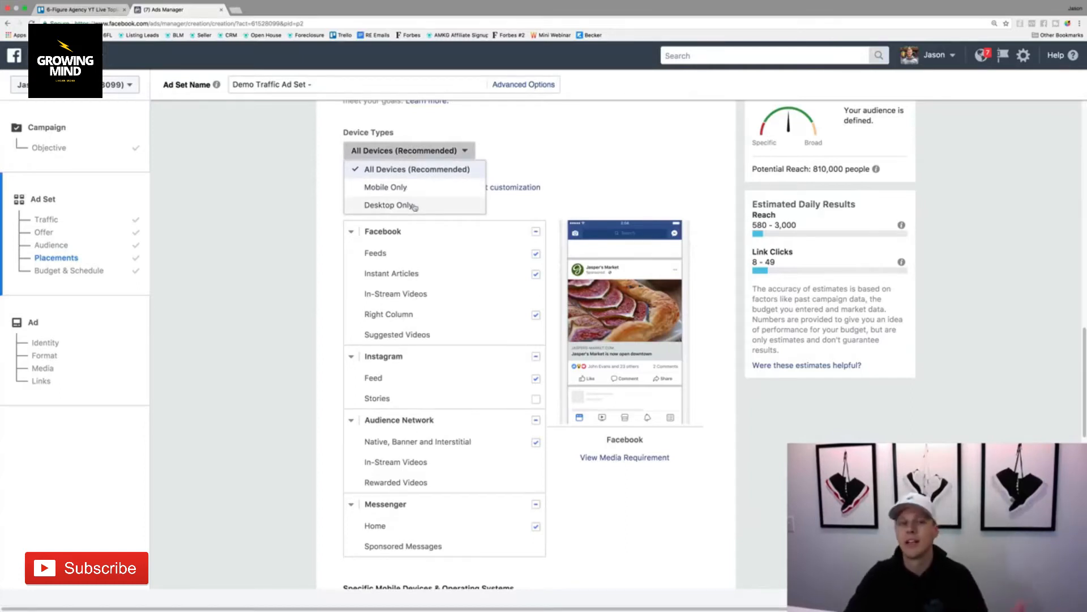
{"action": "left_click", "coordinate": [544, 157]}
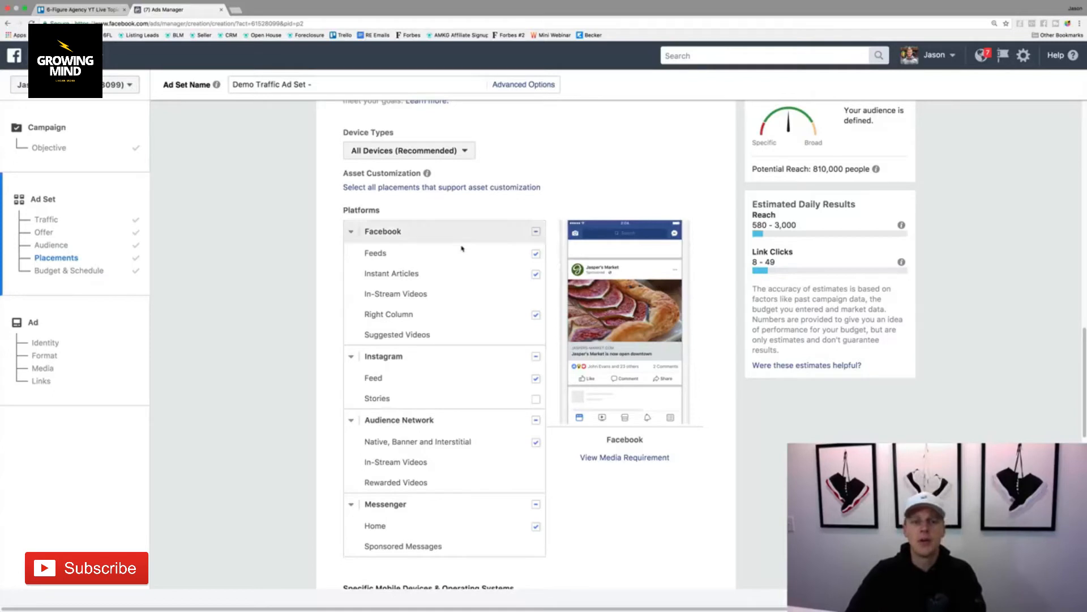
Deselect Instant Articles, Right Column, Instagram, Audience Network and Messenger so that only Facebook Feeds stays selected.
{"action": "left_click", "coordinate": [536, 273]}
{"action": "left_click", "coordinate": [536, 315]}
{"action": "left_click", "coordinate": [535, 357]}
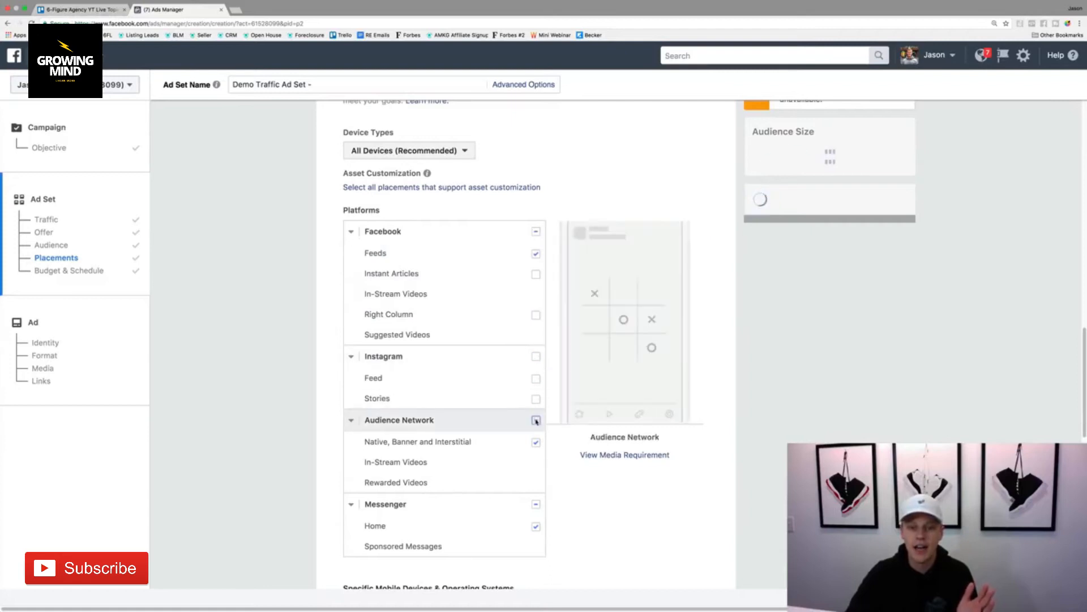
{"action": "left_click", "coordinate": [536, 419]}
{"action": "left_click", "coordinate": [536, 504]}
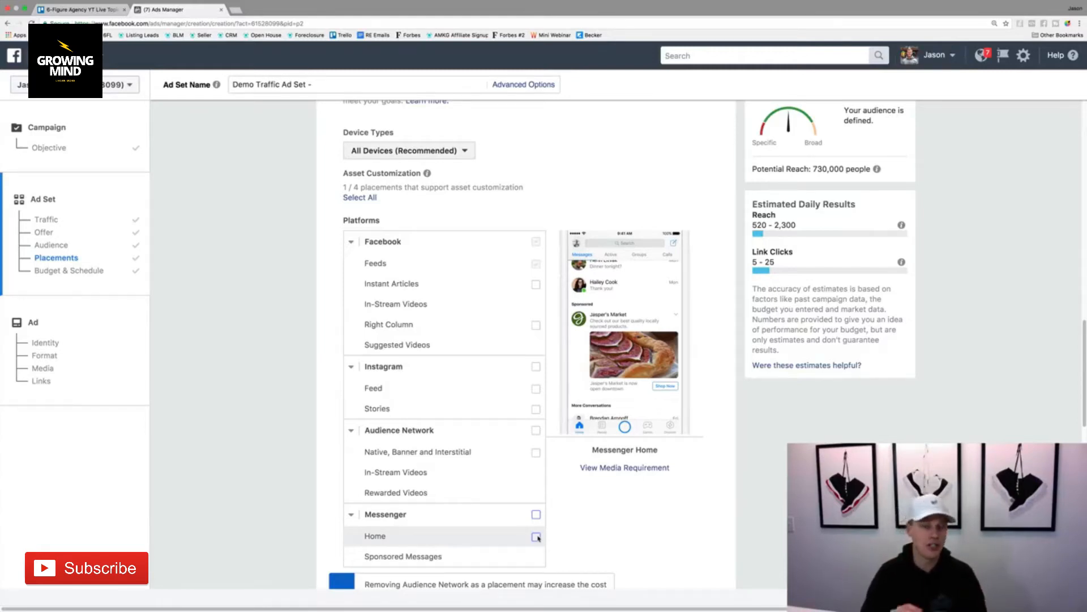
Change the ad set's budget type to Daily Budget.
{"action": "scroll", "coordinate": [570, 471], "scroll_direction": "down", "scroll_amount": 4}
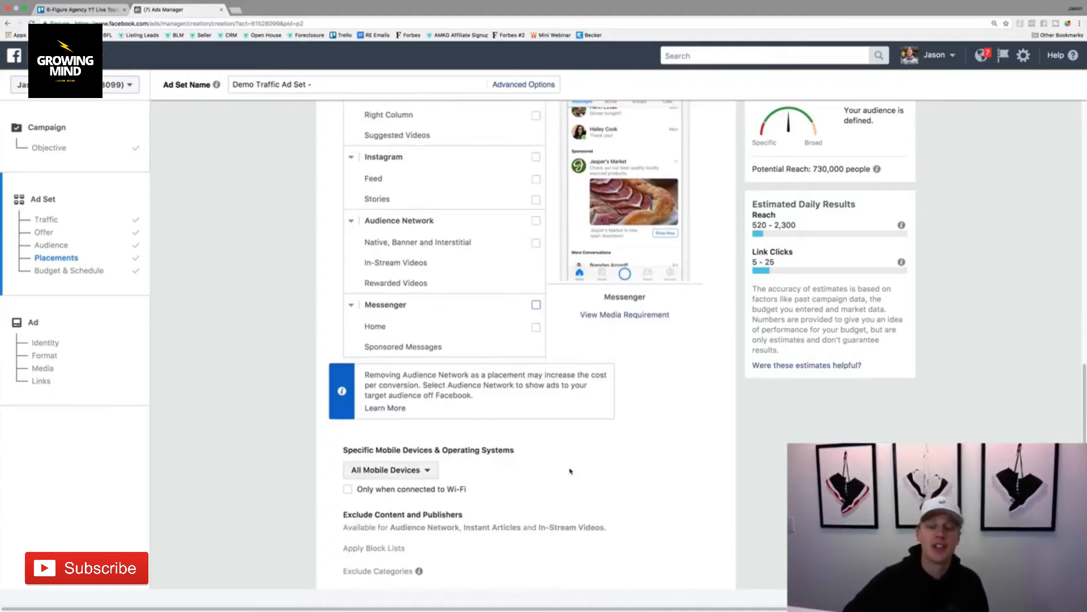
{"action": "scroll", "coordinate": [570, 469], "scroll_direction": "down", "scroll_amount": 3}
{"action": "scroll", "coordinate": [481, 347], "scroll_direction": "down", "scroll_amount": 1}
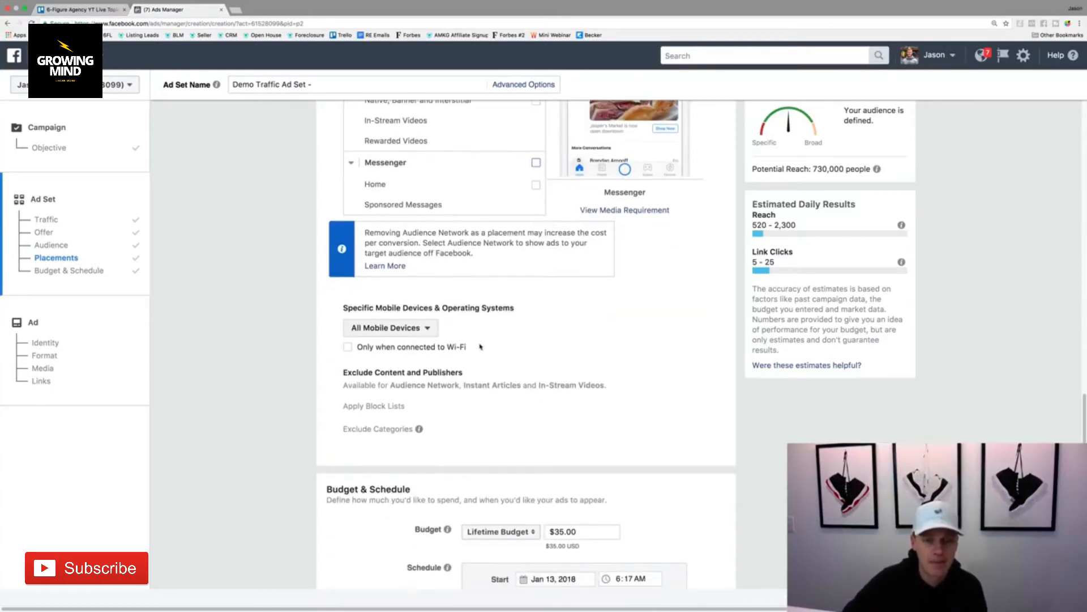
{"action": "scroll", "coordinate": [357, 439], "scroll_direction": "down", "scroll_amount": 1}
{"action": "scroll", "coordinate": [357, 443], "scroll_direction": "down", "scroll_amount": 3}
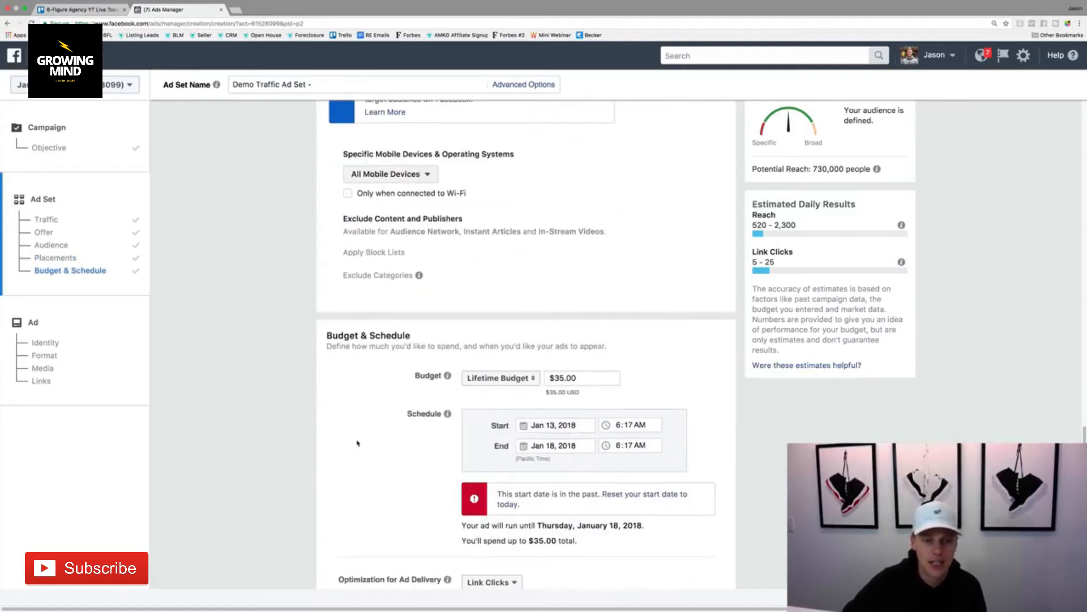
{"action": "left_click", "coordinate": [492, 377]}
{"action": "left_click", "coordinate": [493, 362]}
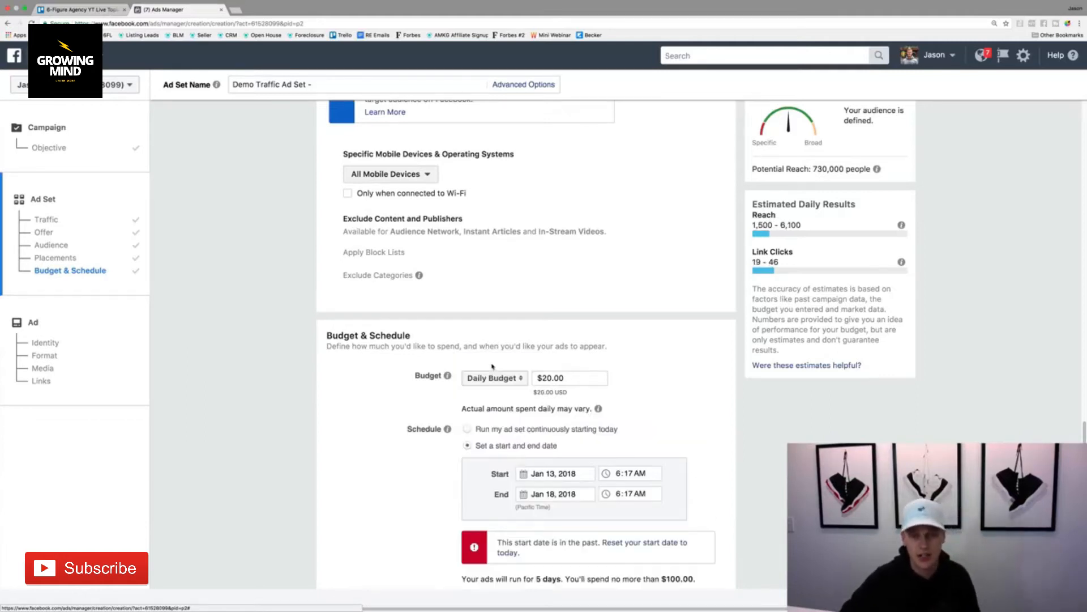
Set the daily budget to $10.00.
{"action": "left_click", "coordinate": [548, 378]}
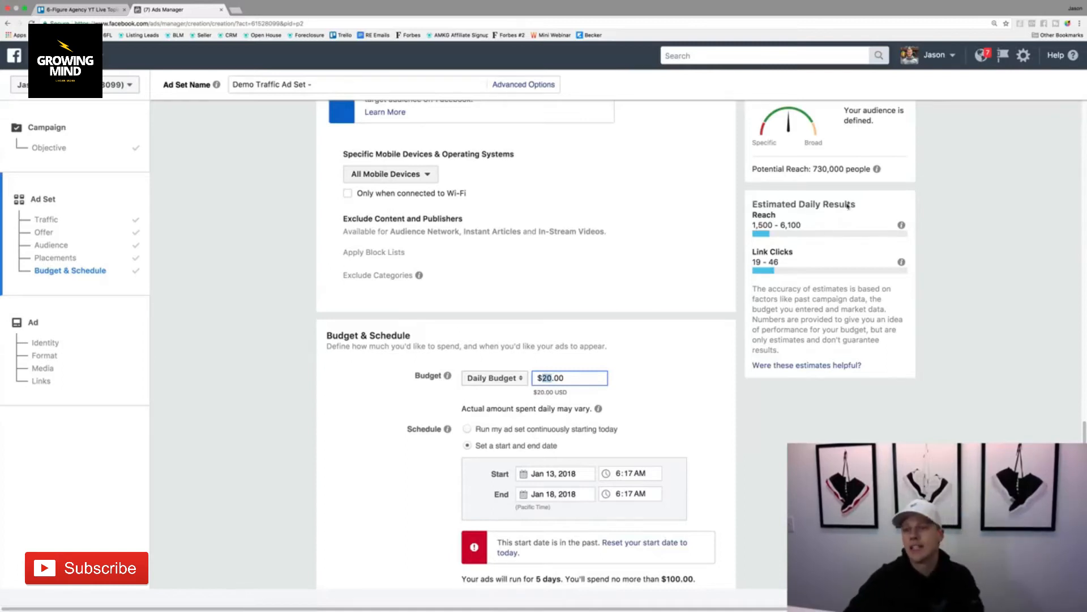
{"action": "left_click_drag", "start_coordinate": [814, 169], "coordinate": [828, 170]}
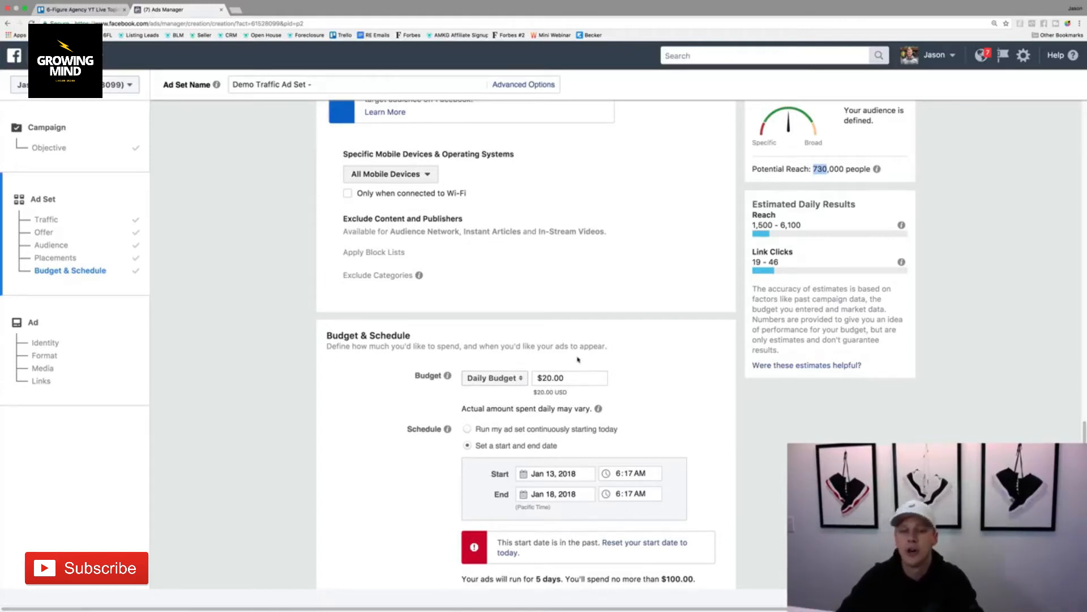
{"action": "left_click", "coordinate": [544, 377]}
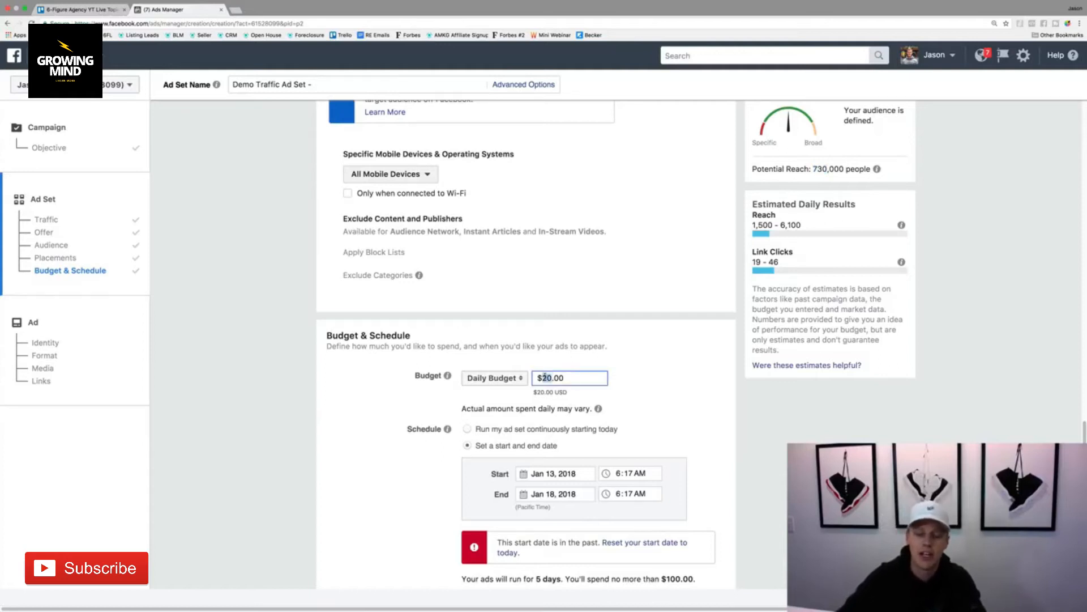
{"action": "key", "text": "BackSpace"}
{"action": "type", "text": "1"}
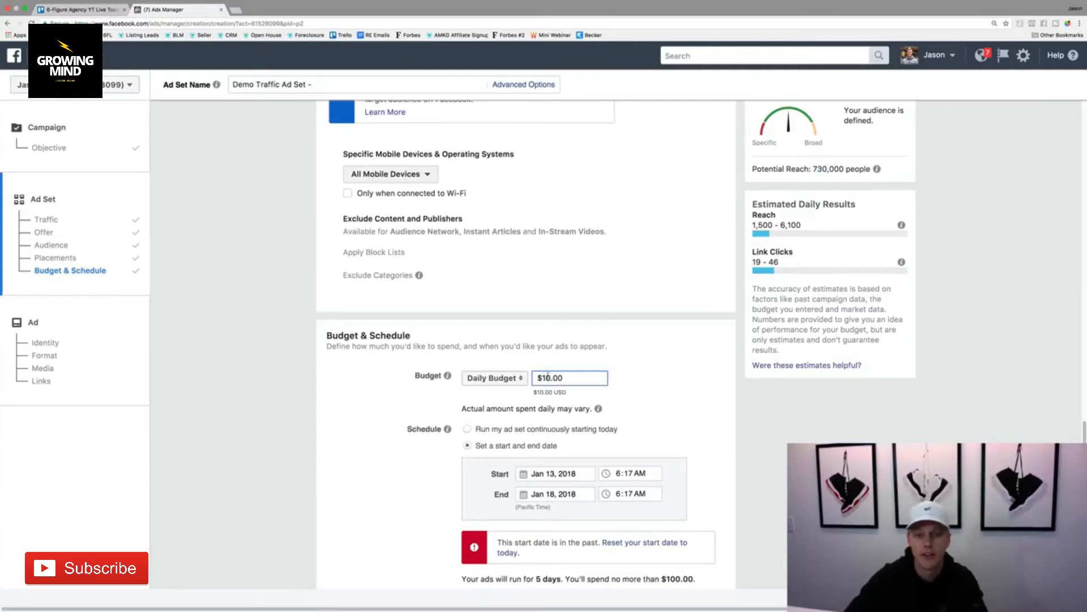
{"action": "left_click", "coordinate": [715, 371]}
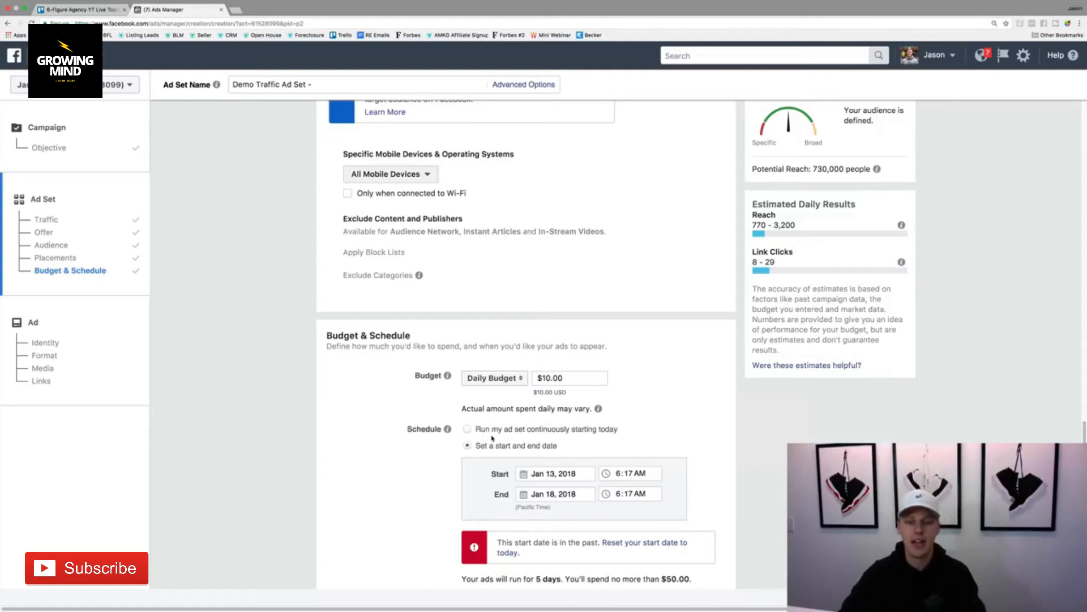
Set the schedule's start to January 15, 2018 at 8:00 AM.
{"action": "left_click", "coordinate": [542, 474]}
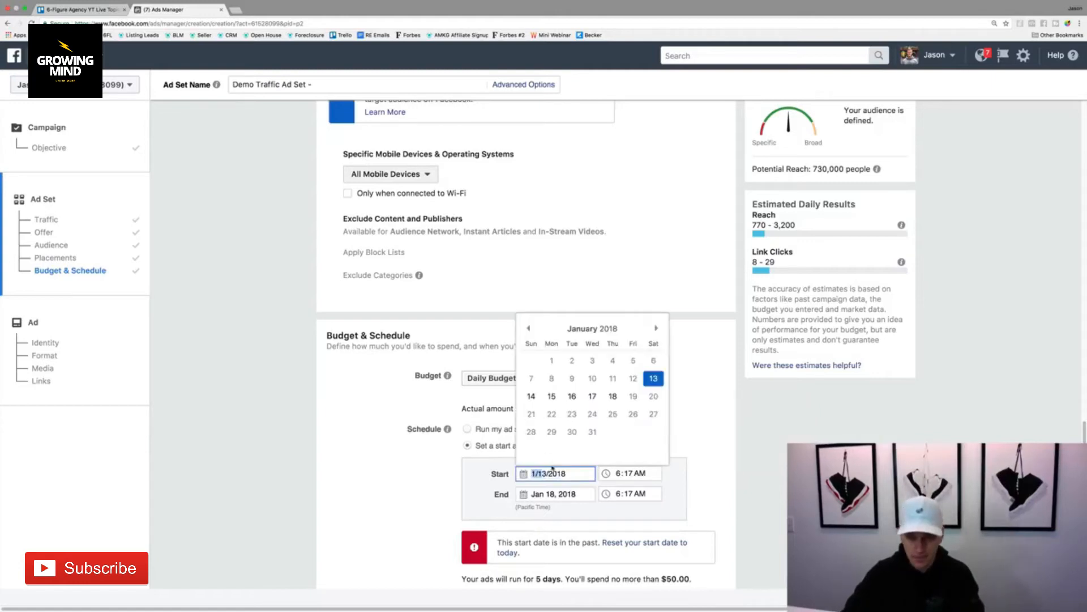
{"action": "left_click", "coordinate": [551, 397]}
{"action": "left_click", "coordinate": [620, 474]}
{"action": "type", "text": "8:00"}
{"action": "left_click", "coordinate": [716, 459]}
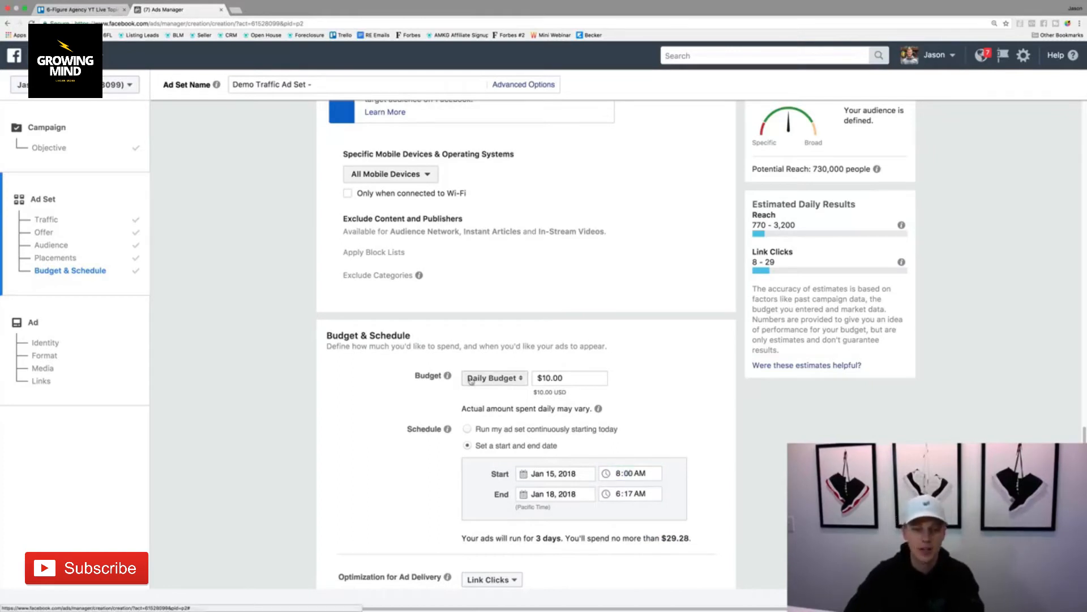
Switch the schedule to continuous and back to a start and end date, with the start at January 15, 2018, 8:00 AM.
{"action": "left_click", "coordinate": [468, 429]}
{"action": "left_click", "coordinate": [477, 447]}
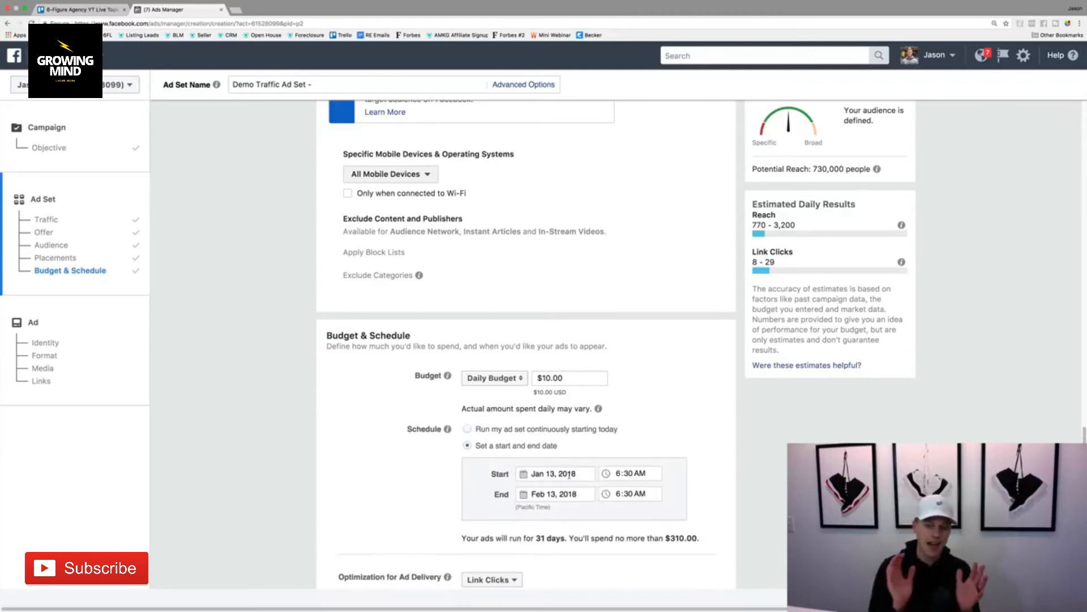
{"action": "left_click", "coordinate": [550, 473]}
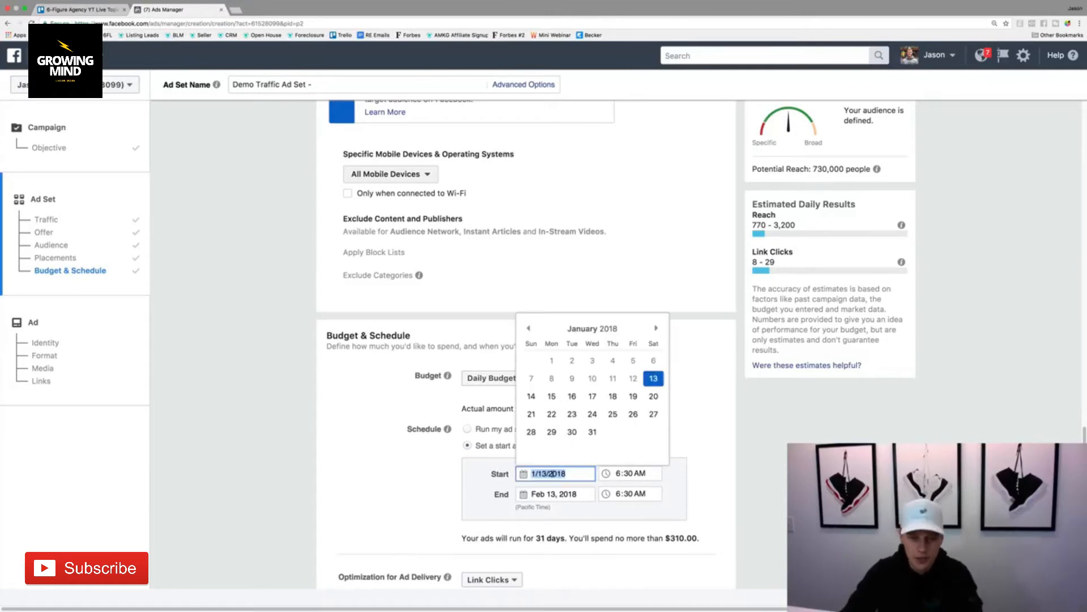
{"action": "left_click", "coordinate": [551, 400]}
{"action": "left_click", "coordinate": [619, 475]}
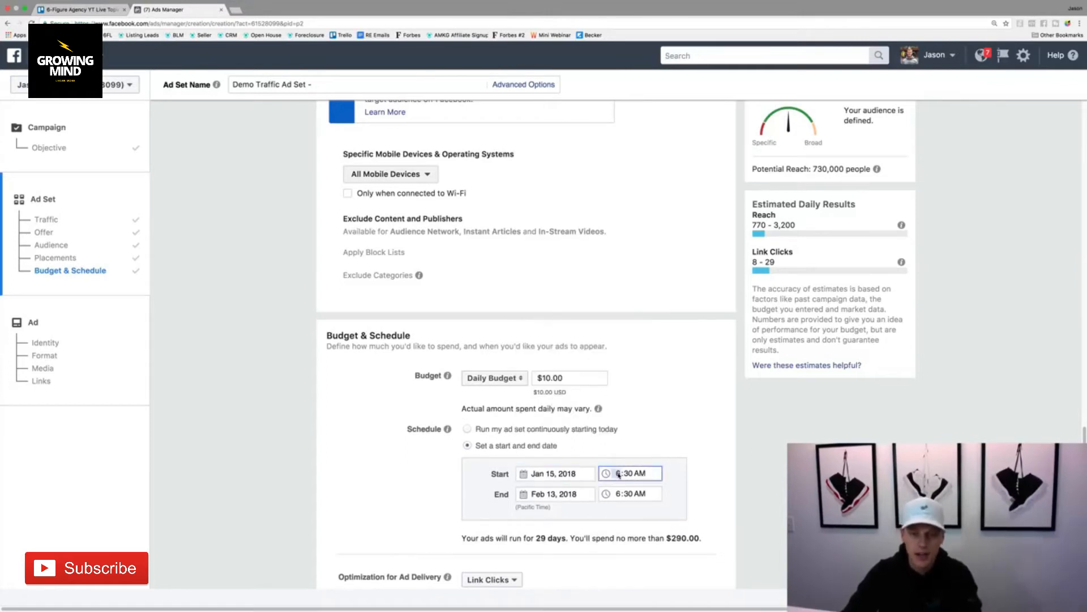
{"action": "type", "text": "8:00"}
{"action": "left_click", "coordinate": [697, 474]}
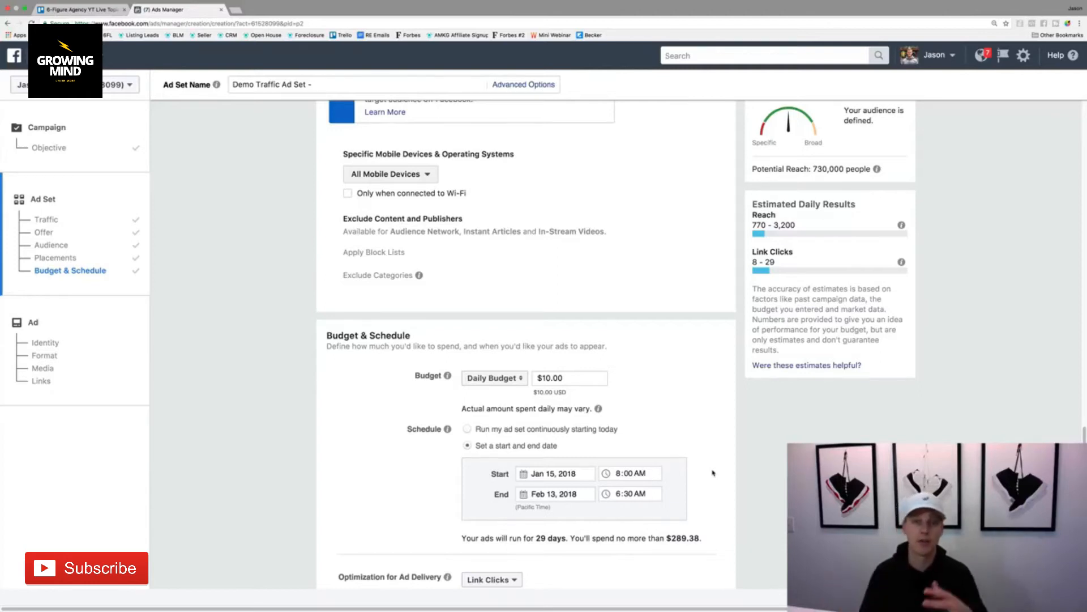
Review the optimization, bid and delivery options, keep them as they are, and continue to the ad setup.
{"action": "scroll", "coordinate": [712, 473], "scroll_direction": "down", "scroll_amount": 3}
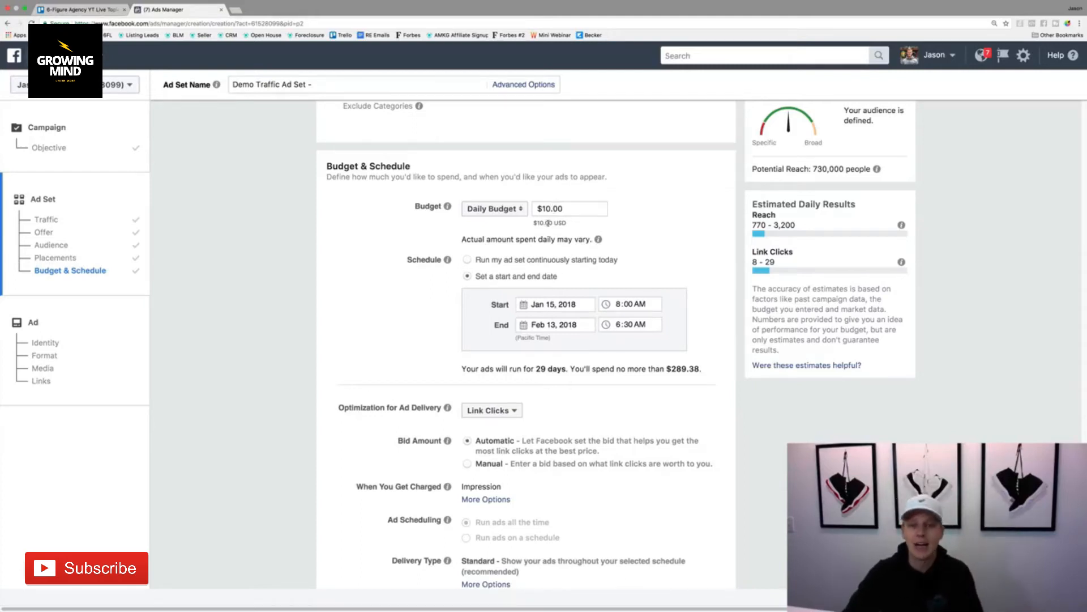
{"action": "scroll", "coordinate": [406, 311], "scroll_direction": "down", "scroll_amount": 2}
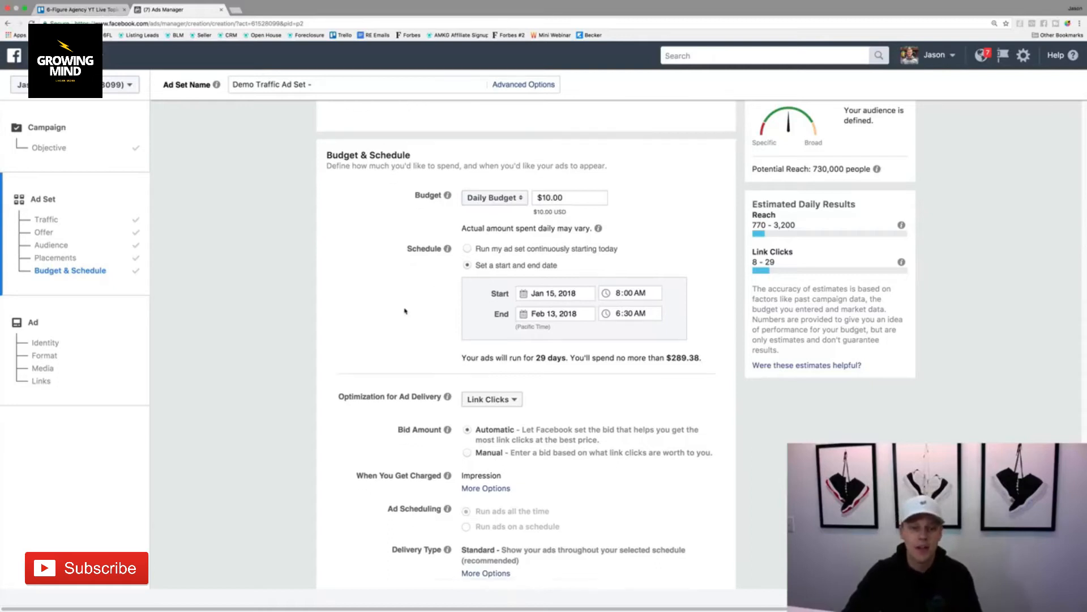
{"action": "mouse_move", "coordinate": [447, 372]}
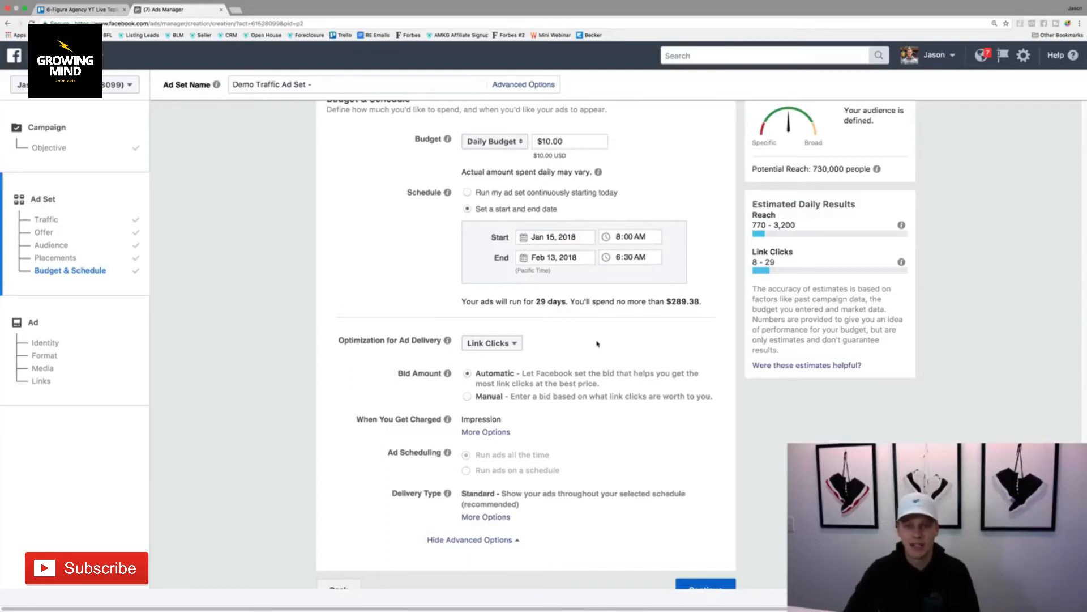
{"action": "scroll", "coordinate": [612, 345], "scroll_direction": "down", "scroll_amount": 1}
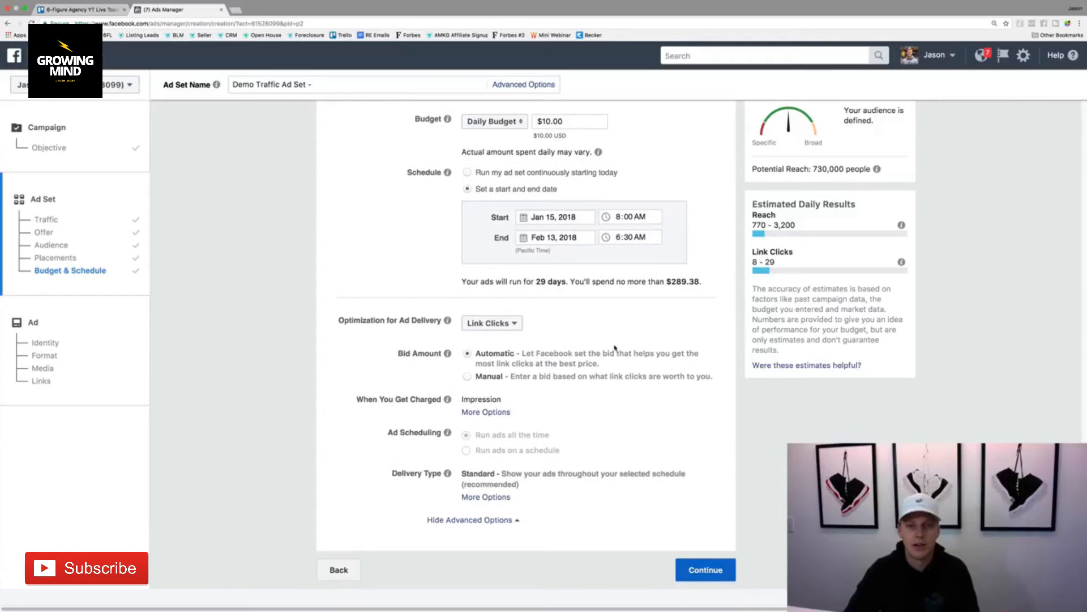
{"action": "left_click", "coordinate": [699, 572]}
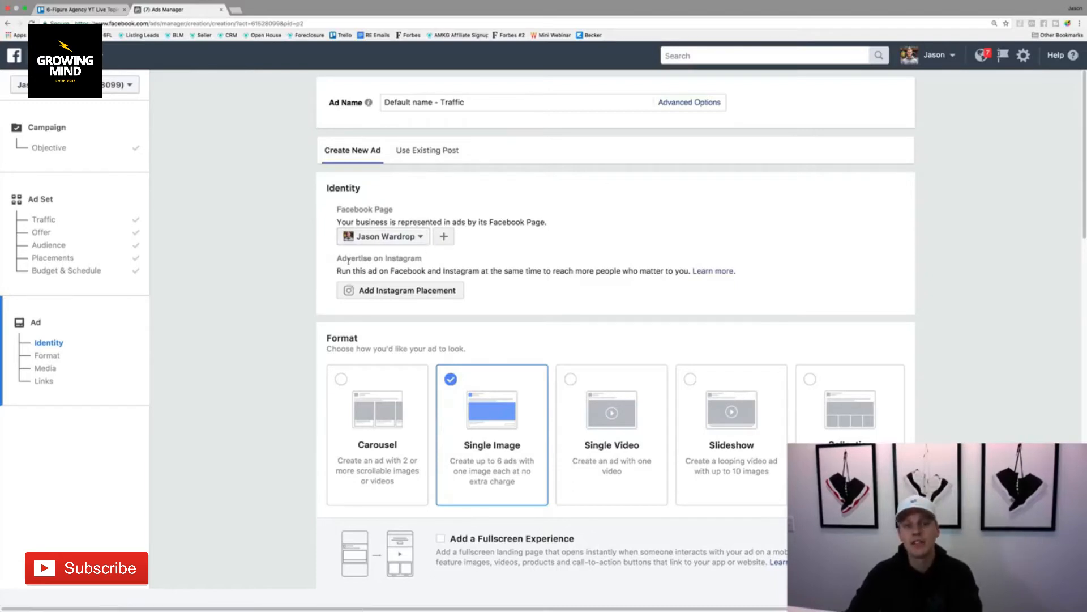
Switch the ad from creating a new one to using an existing Page post.
{"action": "left_click_drag", "start_coordinate": [333, 259], "coordinate": [426, 263]}
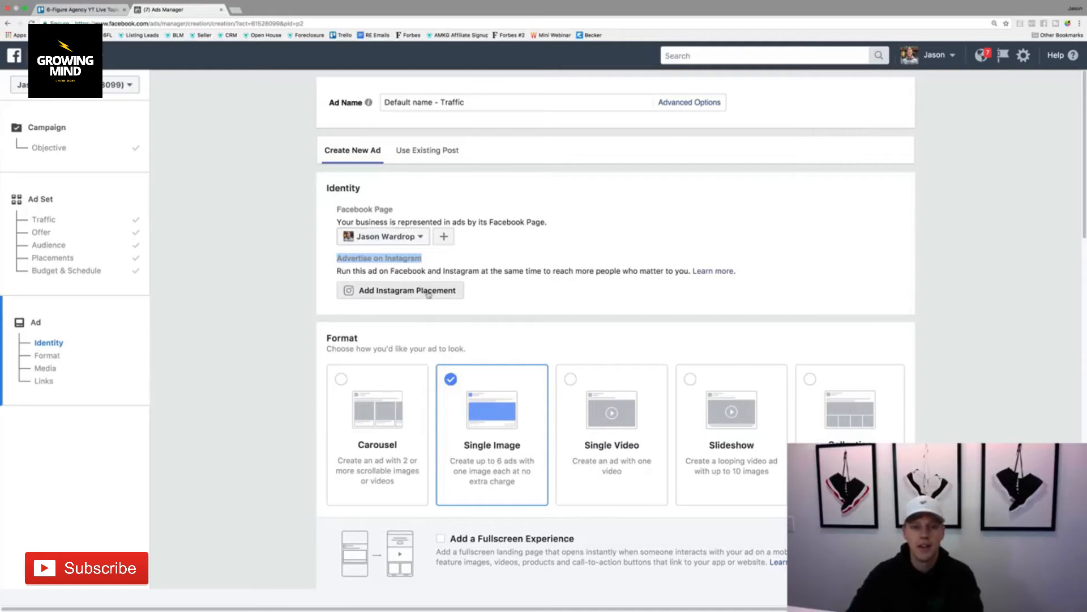
{"action": "left_click", "coordinate": [435, 153]}
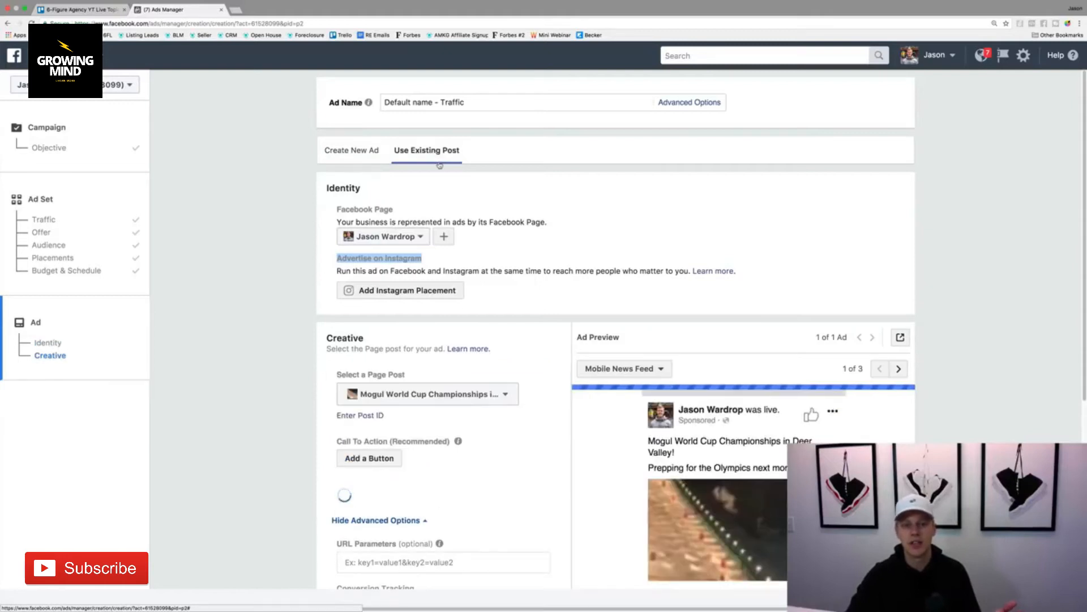
Browse the existing Page posts available for the ad, and switch back to creating a new ad.
{"action": "left_click", "coordinate": [488, 394]}
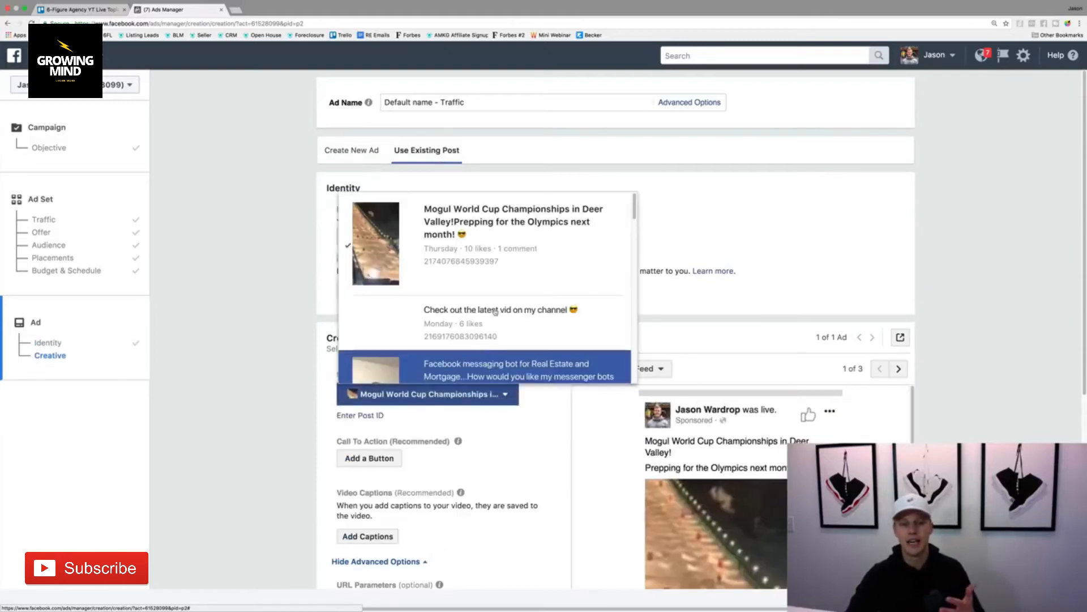
{"action": "scroll", "coordinate": [490, 290], "scroll_direction": "down", "scroll_amount": 5}
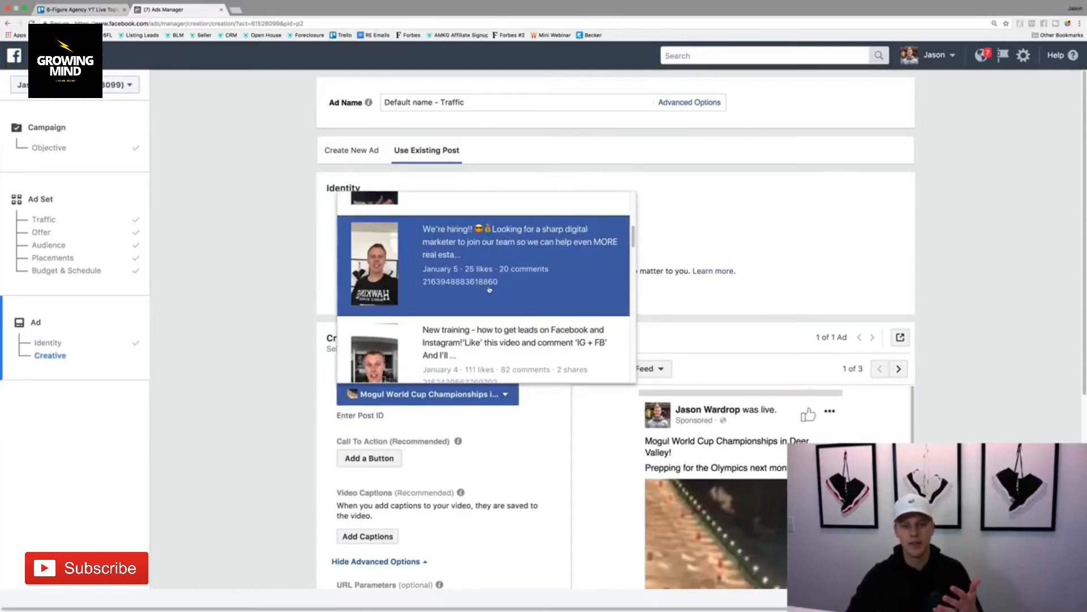
{"action": "left_click", "coordinate": [269, 325]}
{"action": "left_click", "coordinate": [353, 151]}
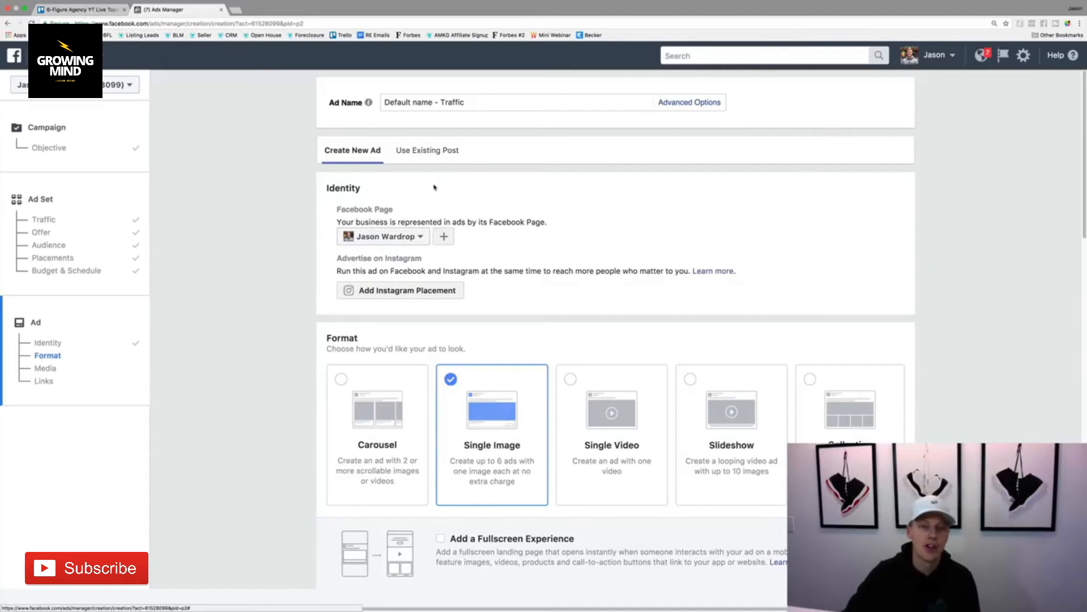
Choose the Carousel ad format and examine its text, destination and preview settings and cards 1, 2 and 3.
{"action": "scroll", "coordinate": [516, 193], "scroll_direction": "down", "scroll_amount": 3}
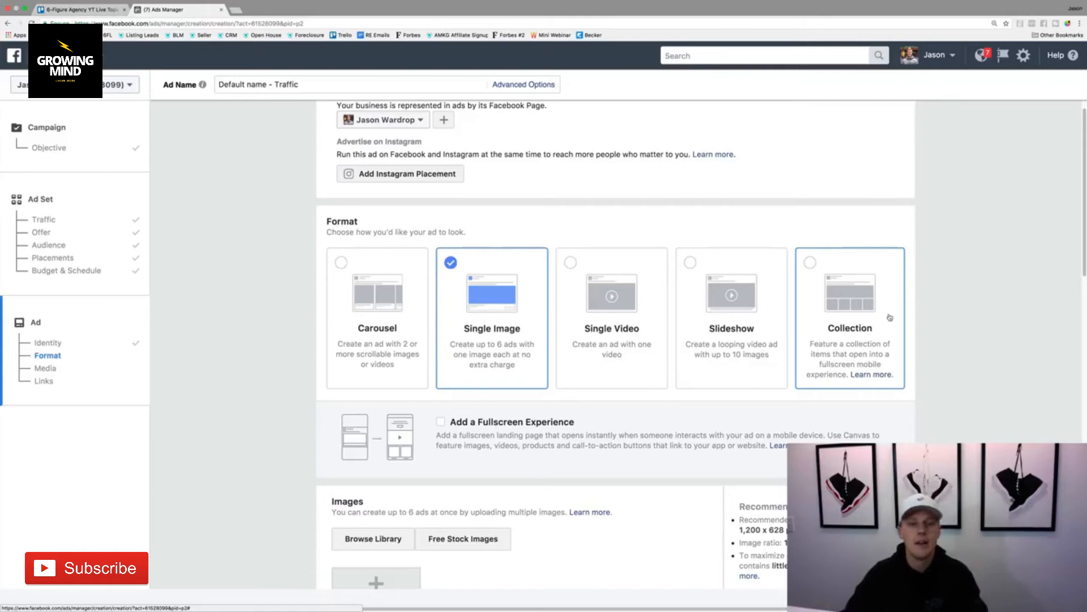
{"action": "left_click", "coordinate": [377, 299]}
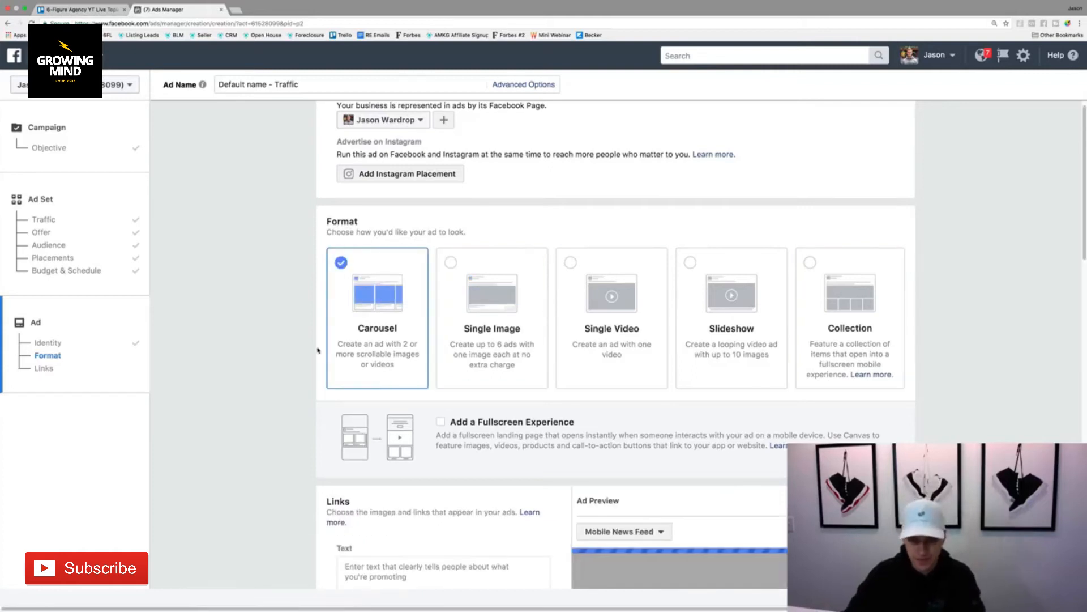
{"action": "scroll", "coordinate": [316, 351], "scroll_direction": "down", "scroll_amount": 5}
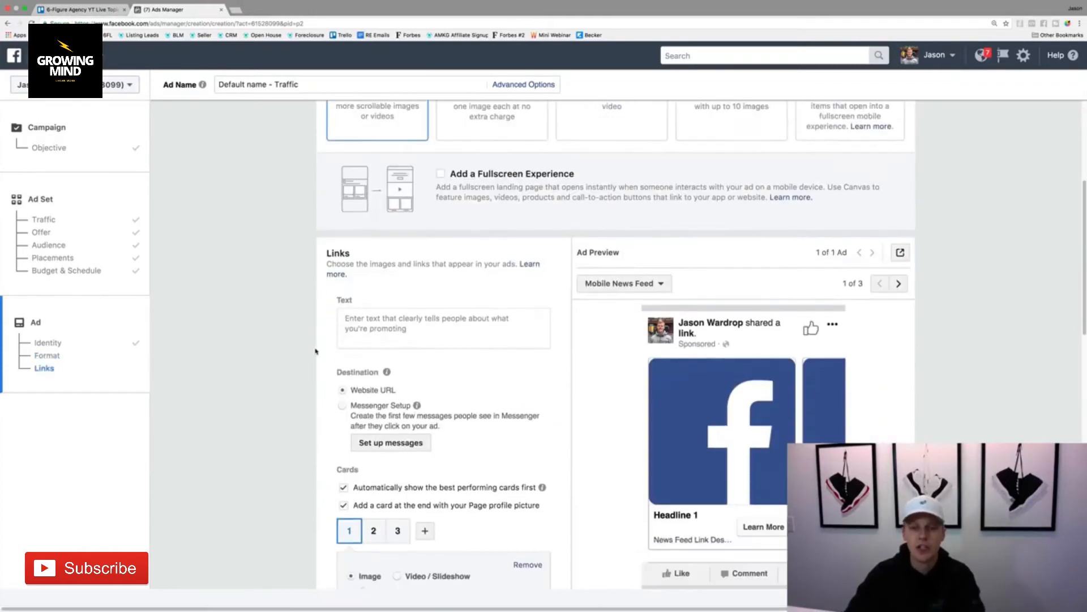
{"action": "scroll", "coordinate": [316, 350], "scroll_direction": "down", "scroll_amount": 1}
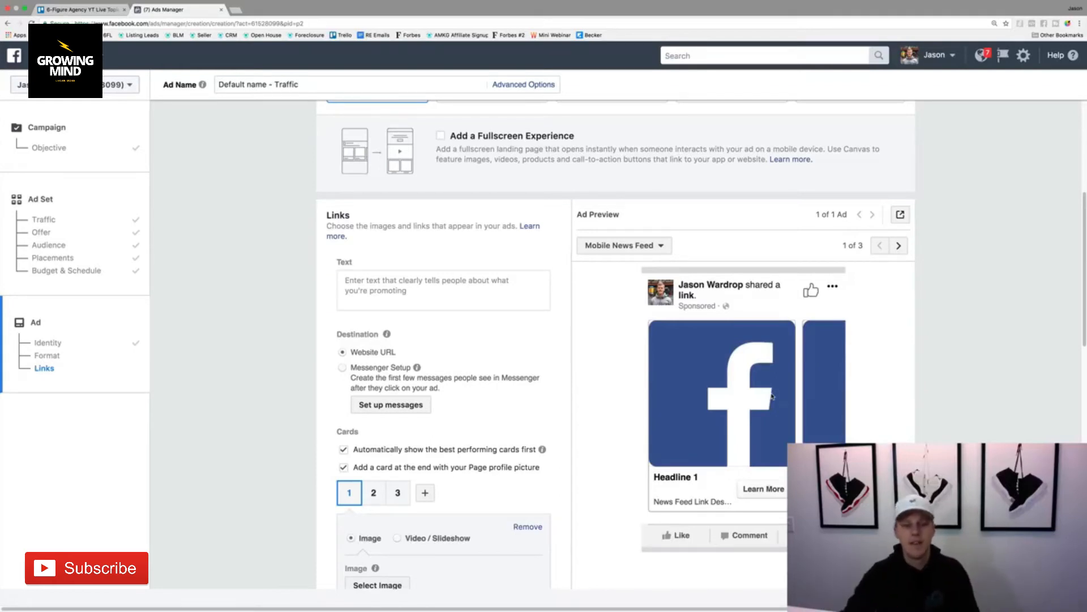
{"action": "scroll", "coordinate": [771, 397], "scroll_direction": "down", "scroll_amount": 2}
{"action": "left_click", "coordinate": [367, 444]}
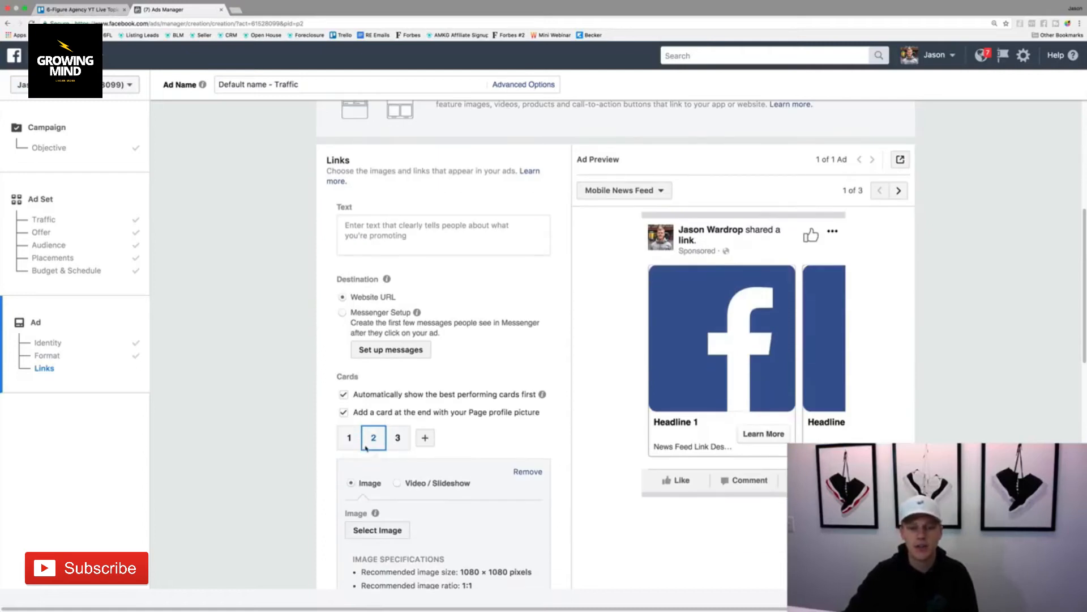
{"action": "left_click", "coordinate": [394, 441]}
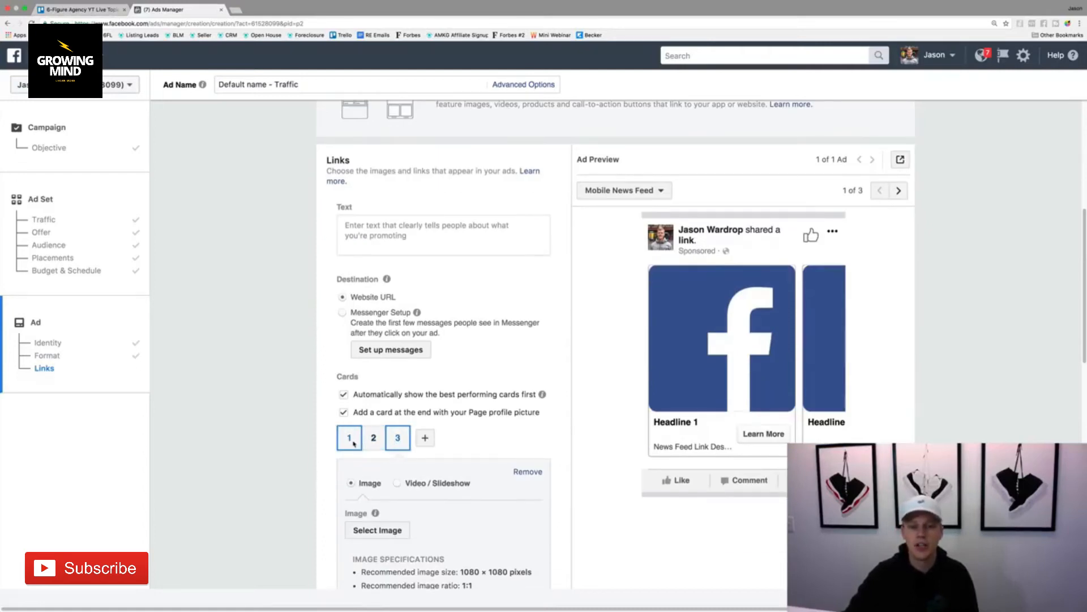
{"action": "left_click", "coordinate": [354, 443]}
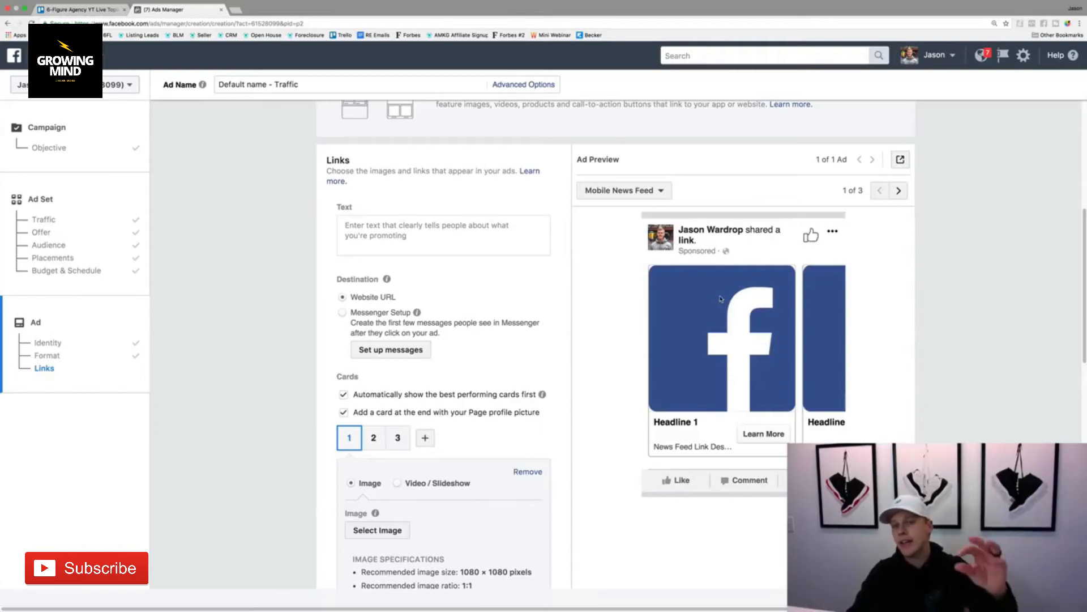
{"action": "scroll", "coordinate": [720, 306], "scroll_direction": "up", "scroll_amount": 1}
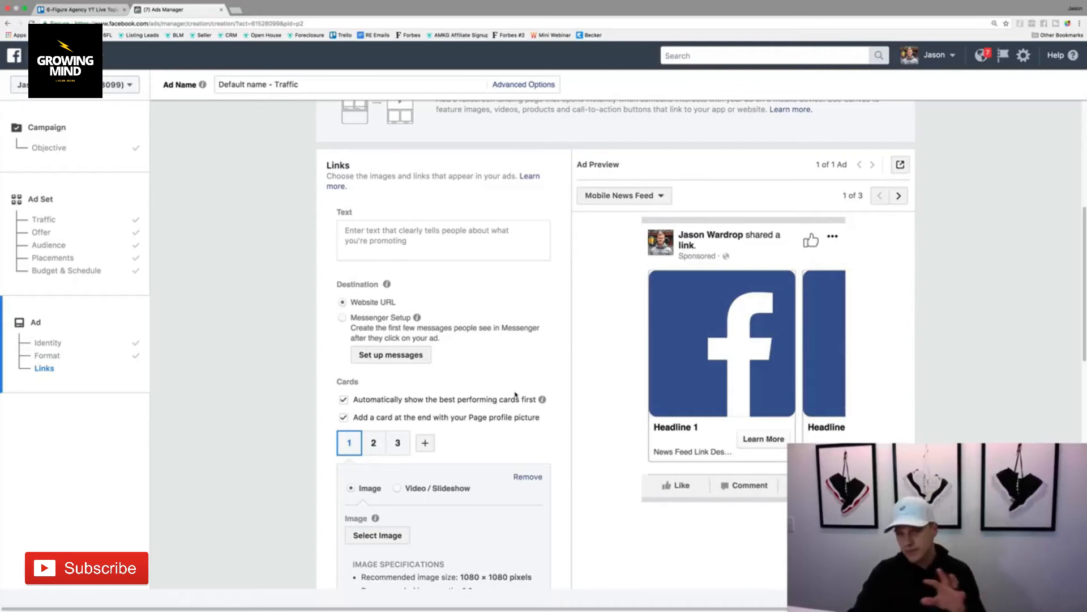
{"action": "scroll", "coordinate": [558, 372], "scroll_direction": "up", "scroll_amount": 4}
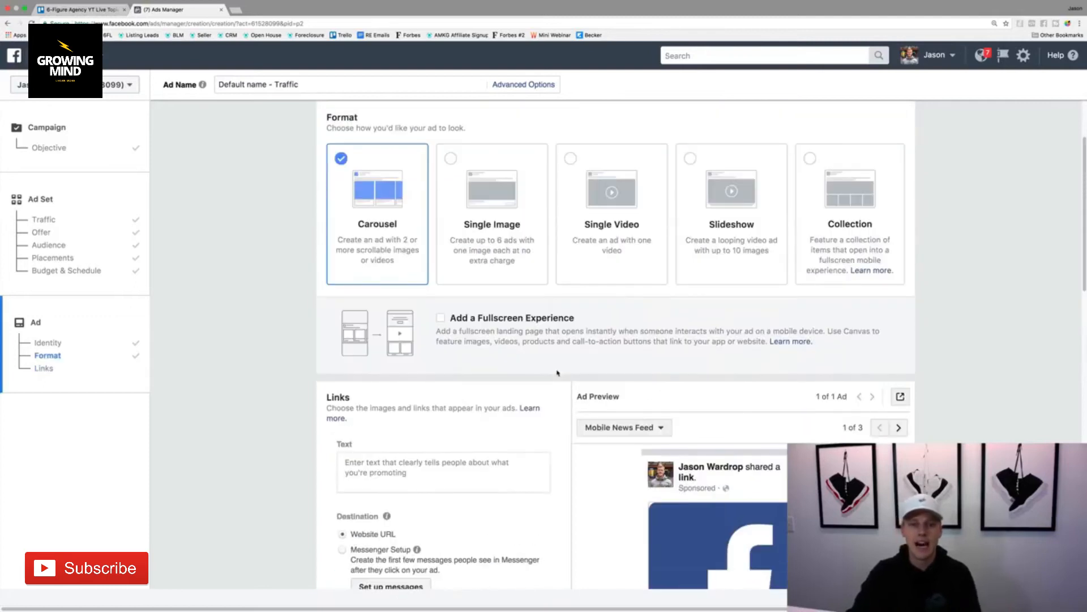
Try the Single Image, Single Video and Slideshow formats in turn and review the media and link options of each.
{"action": "left_click", "coordinate": [505, 204]}
{"action": "scroll", "coordinate": [531, 342], "scroll_direction": "down", "scroll_amount": 4}
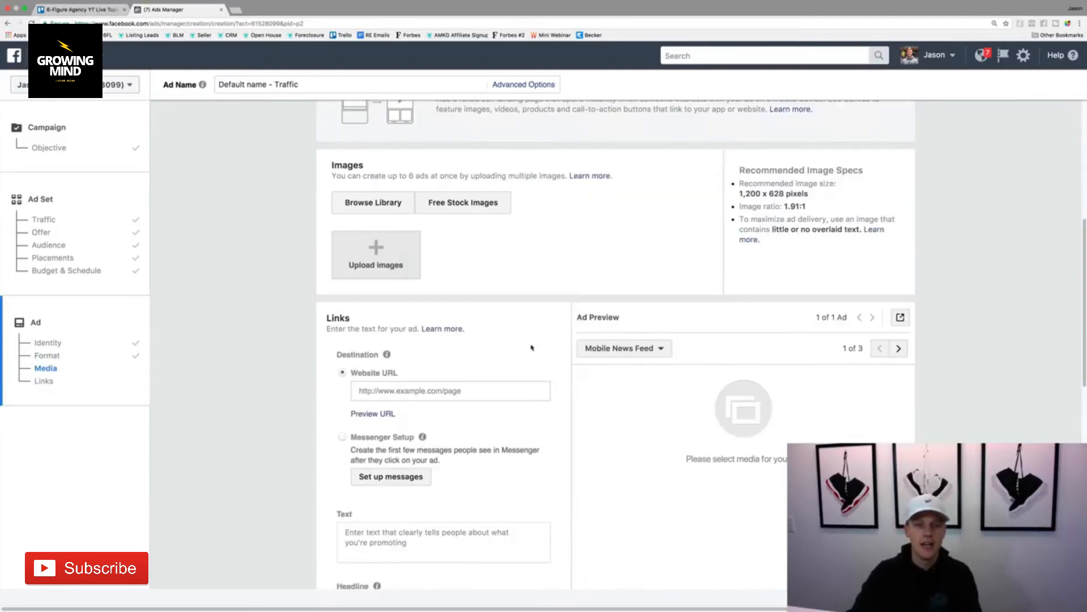
{"action": "scroll", "coordinate": [531, 348], "scroll_direction": "up", "scroll_amount": 3}
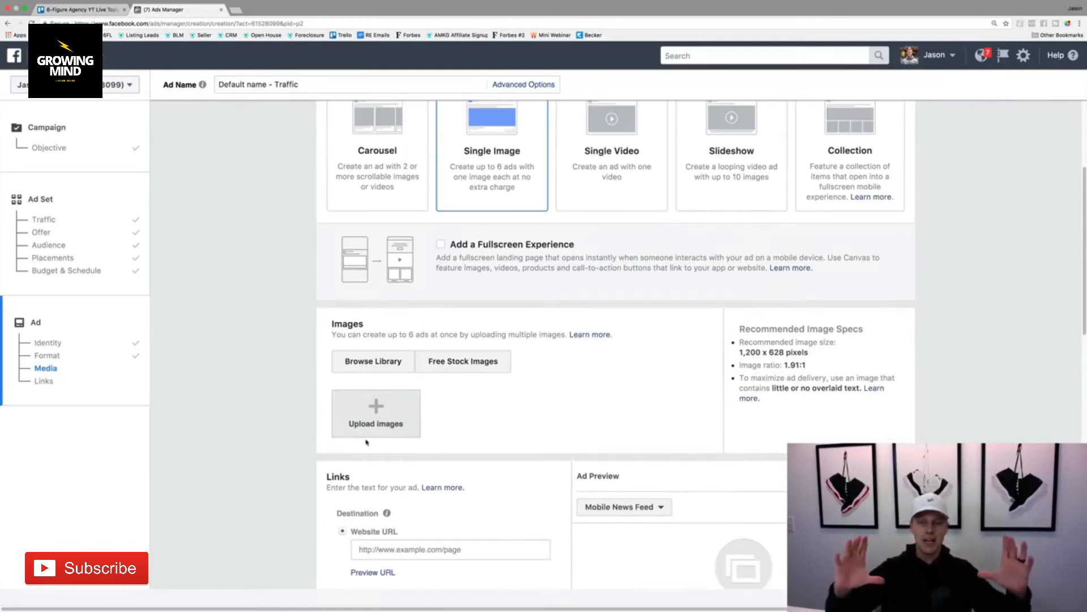
{"action": "left_click", "coordinate": [601, 162]}
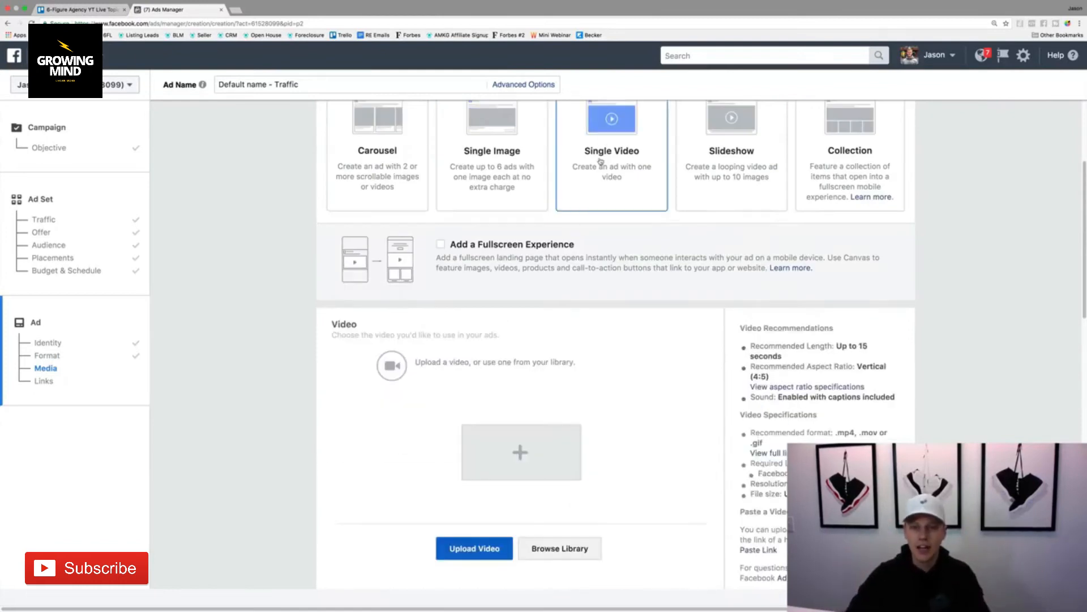
{"action": "scroll", "coordinate": [649, 329], "scroll_direction": "down", "scroll_amount": 3}
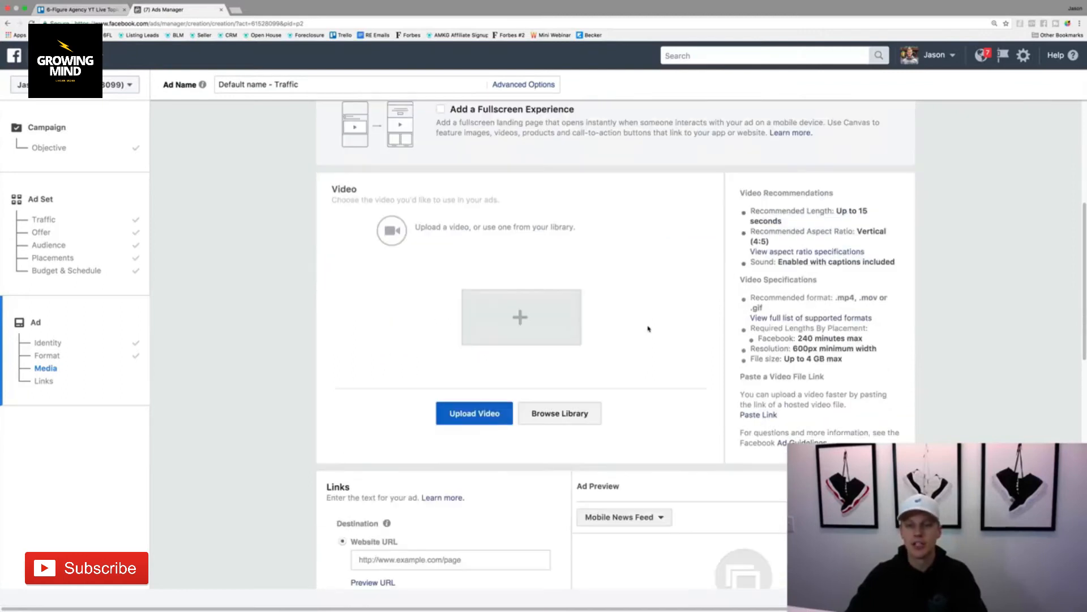
{"action": "scroll", "coordinate": [649, 327], "scroll_direction": "up", "scroll_amount": 5}
{"action": "left_click", "coordinate": [746, 190]}
{"action": "scroll", "coordinate": [665, 292], "scroll_direction": "down", "scroll_amount": 5}
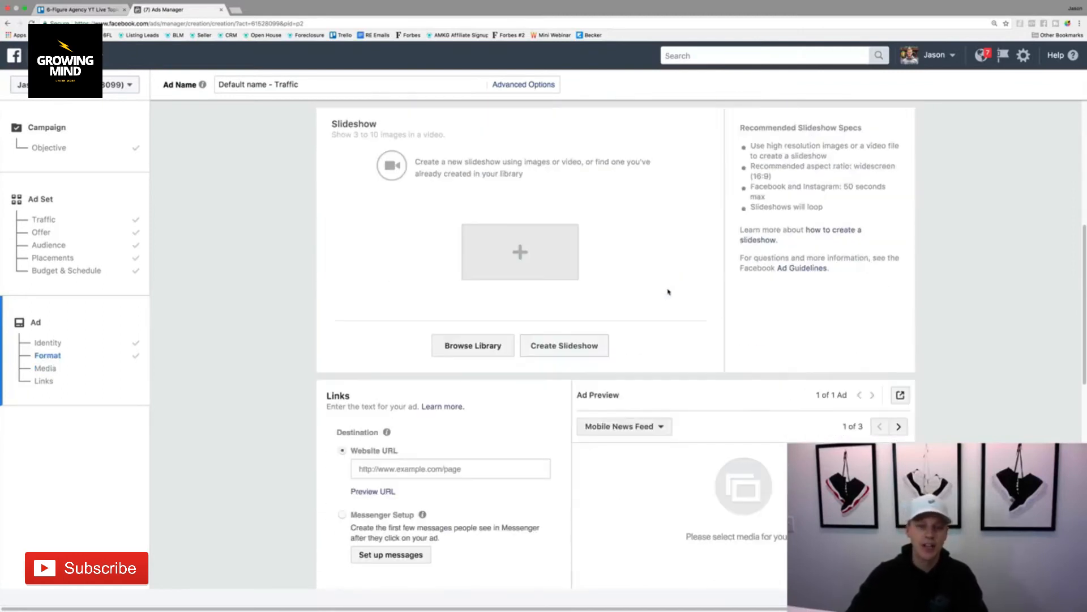
{"action": "scroll", "coordinate": [669, 290], "scroll_direction": "up", "scroll_amount": 4}
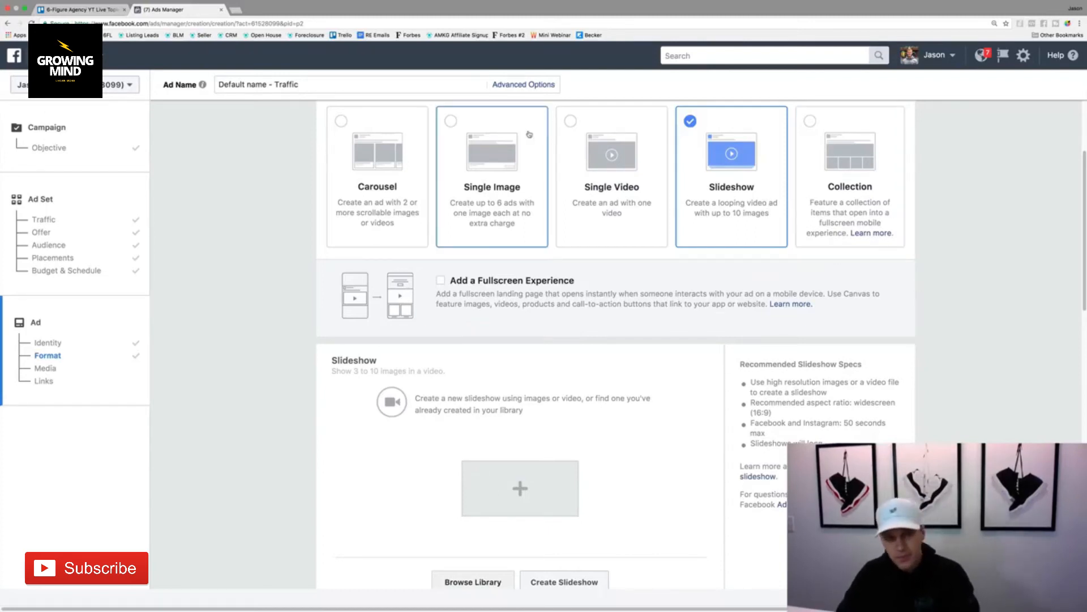
Compare Single Image with Single Video and set the ad format to Single Image.
{"action": "left_click", "coordinate": [513, 163]}
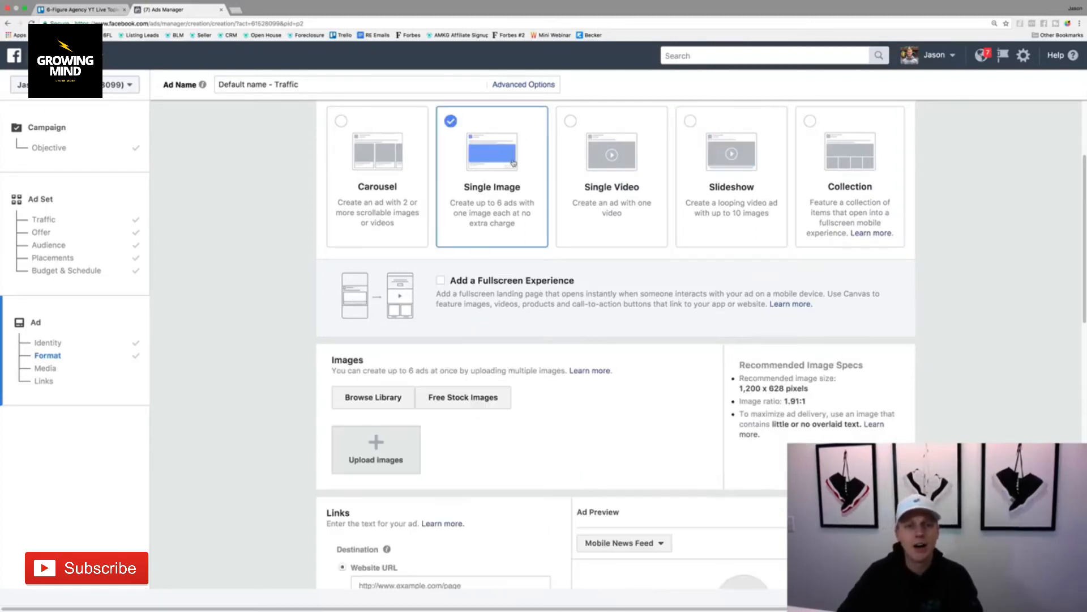
{"action": "left_click", "coordinate": [600, 175]}
{"action": "left_click", "coordinate": [528, 166]}
{"action": "left_click", "coordinate": [565, 174]}
{"action": "left_click", "coordinate": [521, 173]}
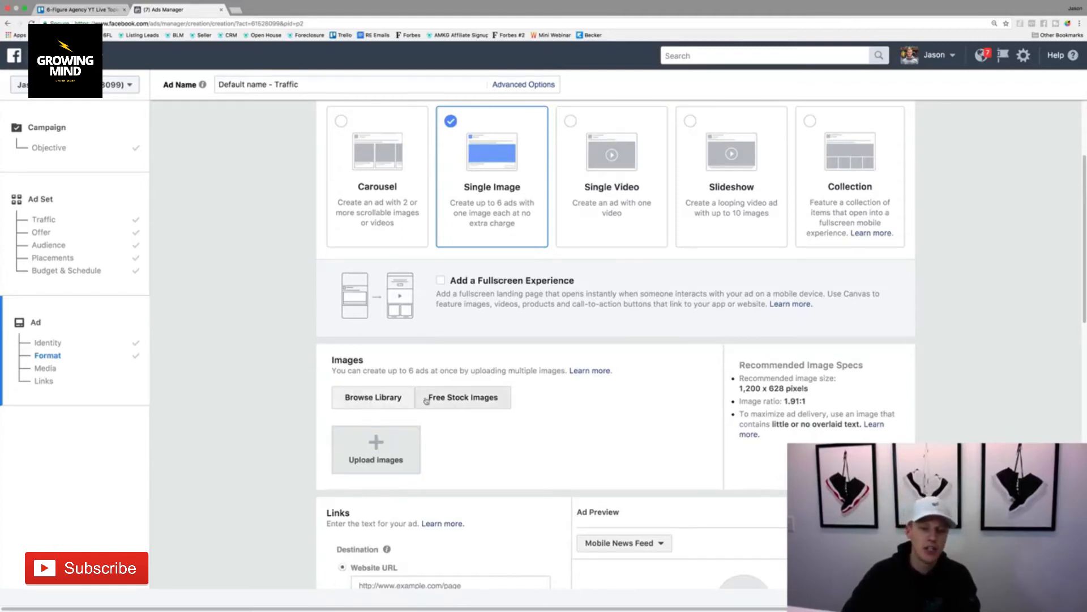
Upload the 668 x 668 portrait JPG from the Desktop as the ad image and check it in the ad preview.
{"action": "left_click", "coordinate": [376, 444]}
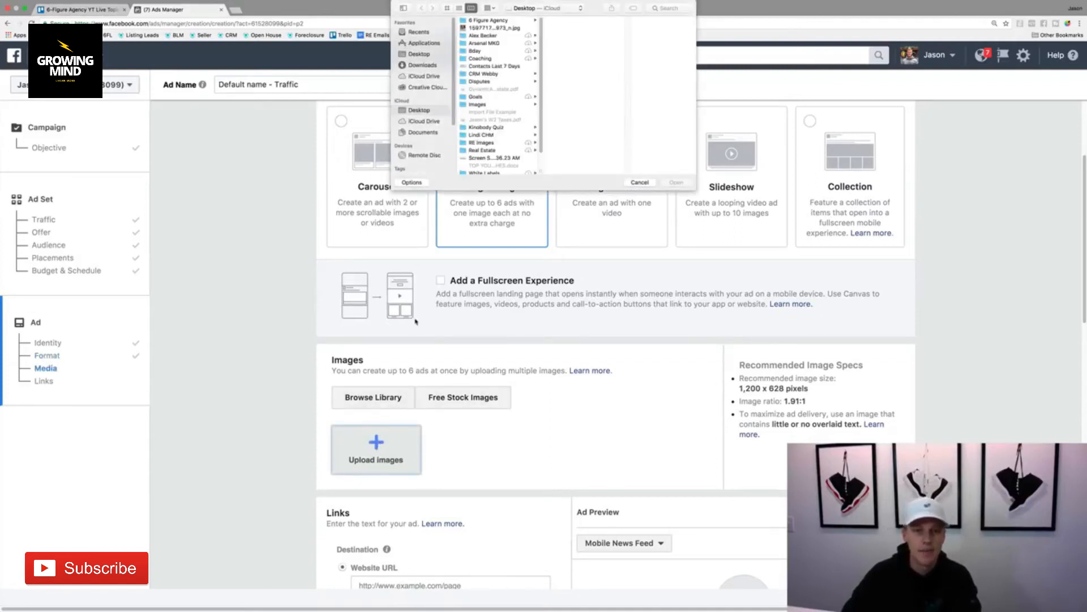
{"action": "left_click", "coordinate": [496, 29]}
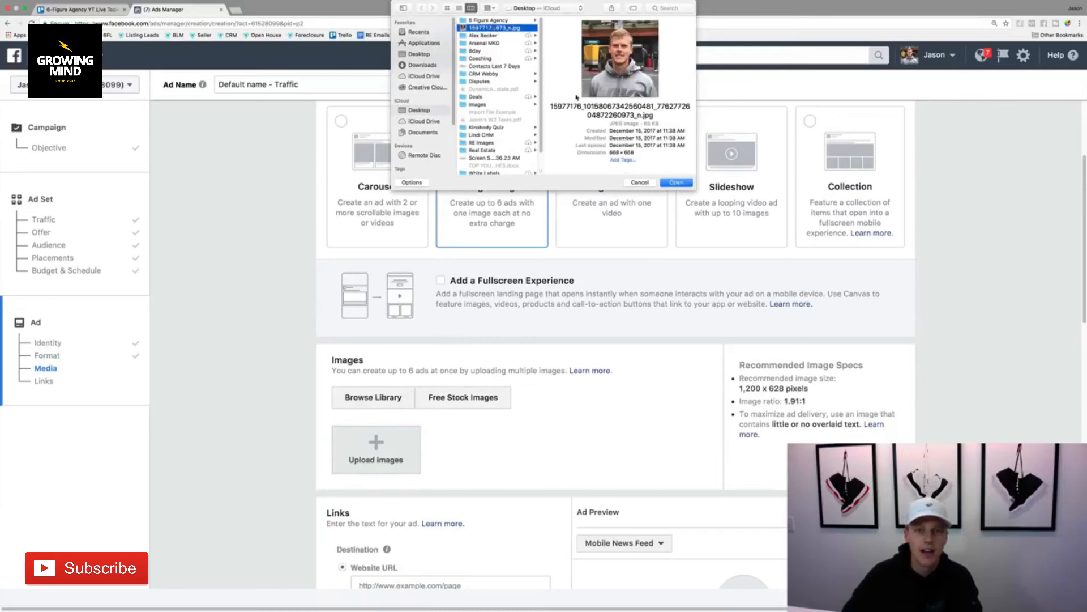
{"action": "left_click", "coordinate": [676, 183]}
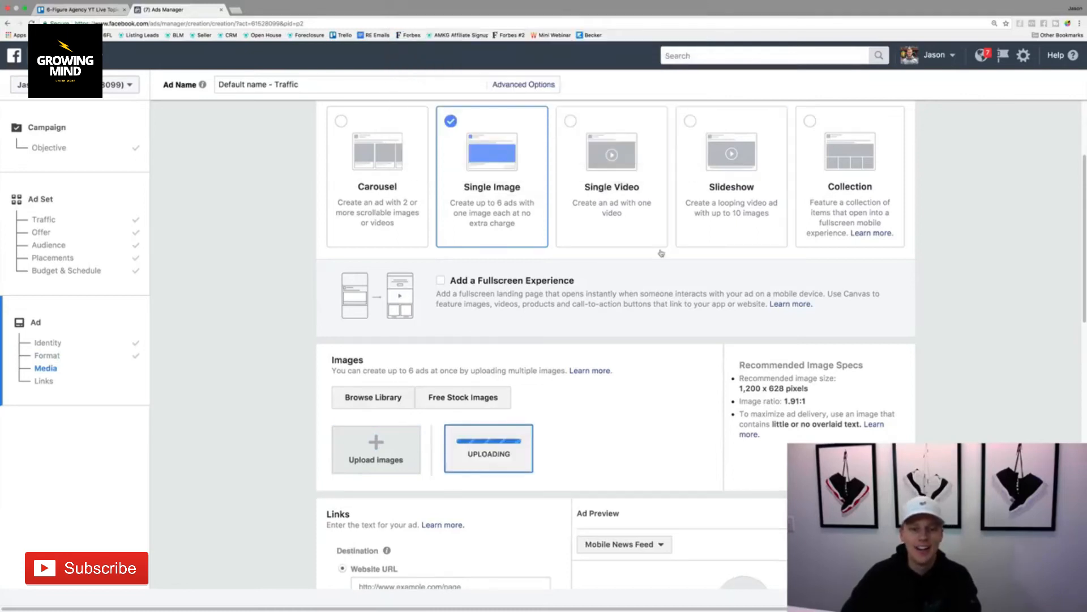
{"action": "scroll", "coordinate": [532, 385], "scroll_direction": "down", "scroll_amount": 3}
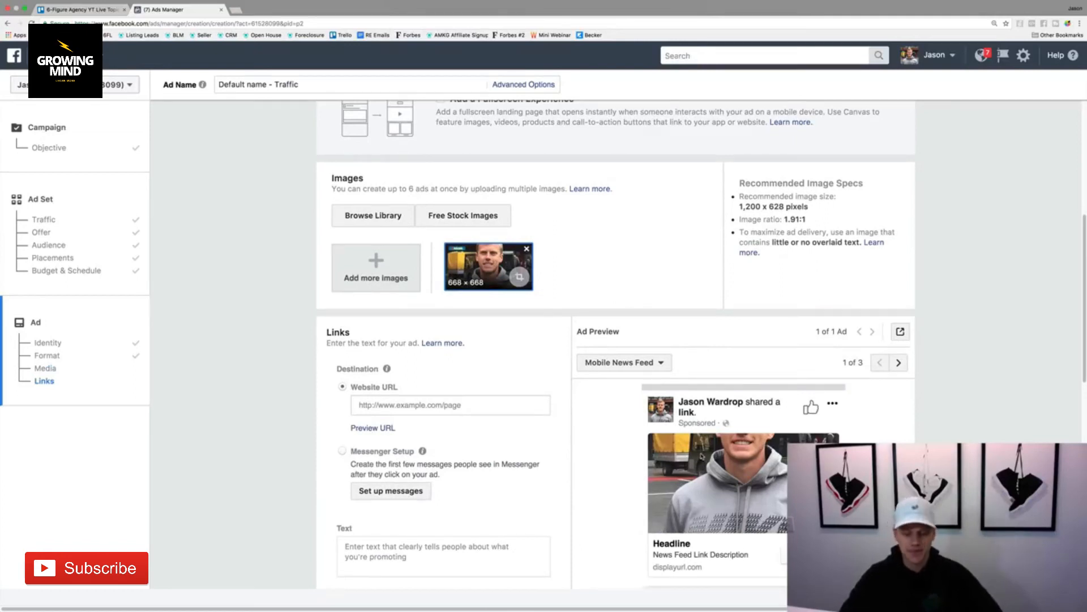
Open Canva in a new browser tab.
{"action": "key", "text": "ctrl+t"}
{"action": "type", "text": "canva"}
{"action": "key", "text": "Return"}
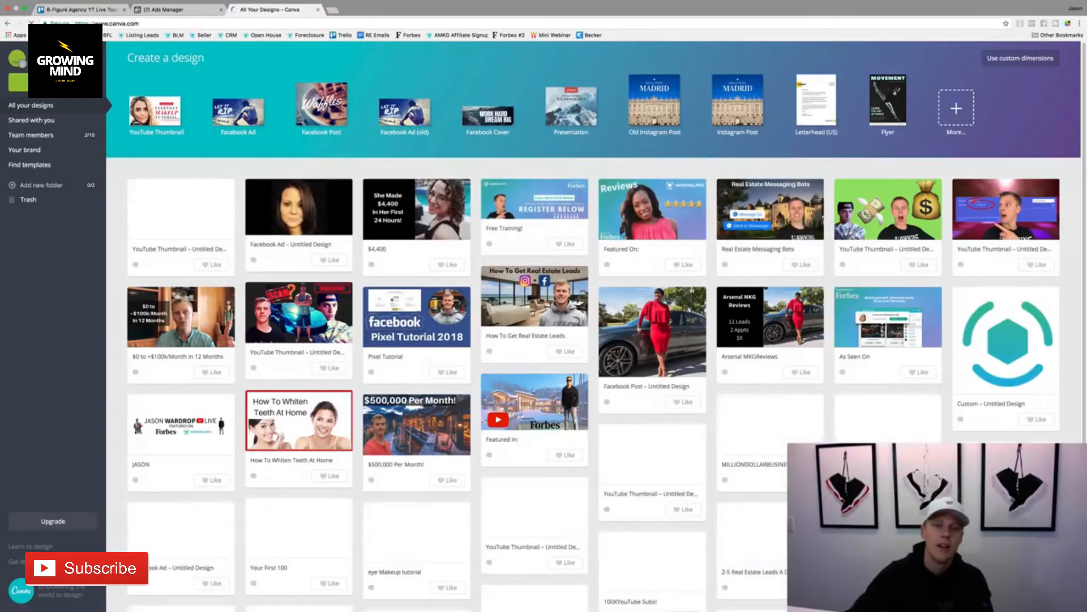
View the existing Facebook Ad design with the woman's portrait, compare it with the Ads Manager preview, and return to Canva's design overview.
{"action": "left_click", "coordinate": [286, 215]}
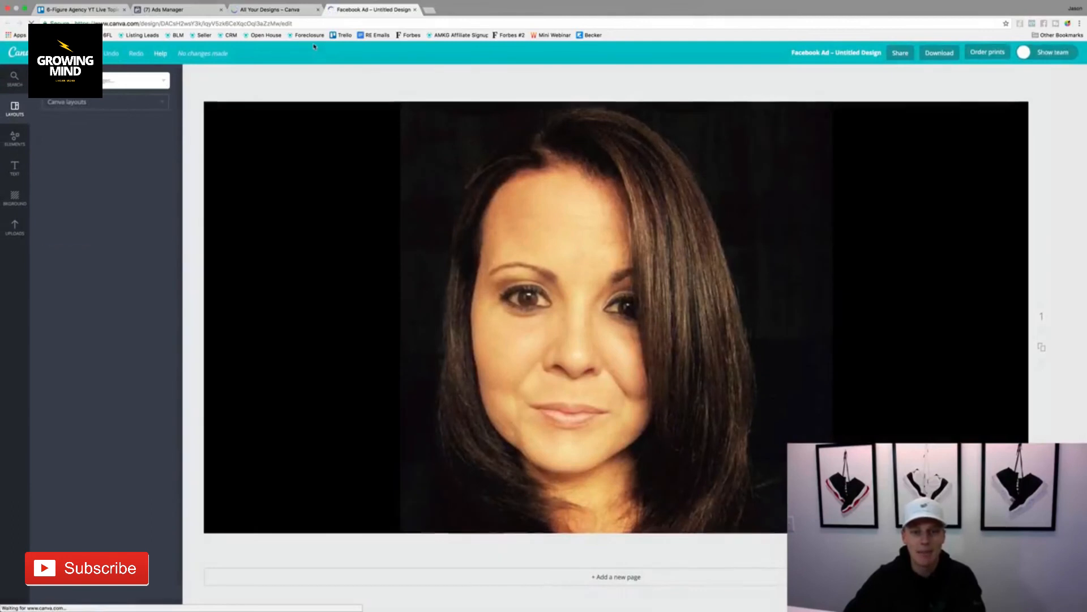
{"action": "left_click", "coordinate": [173, 10]}
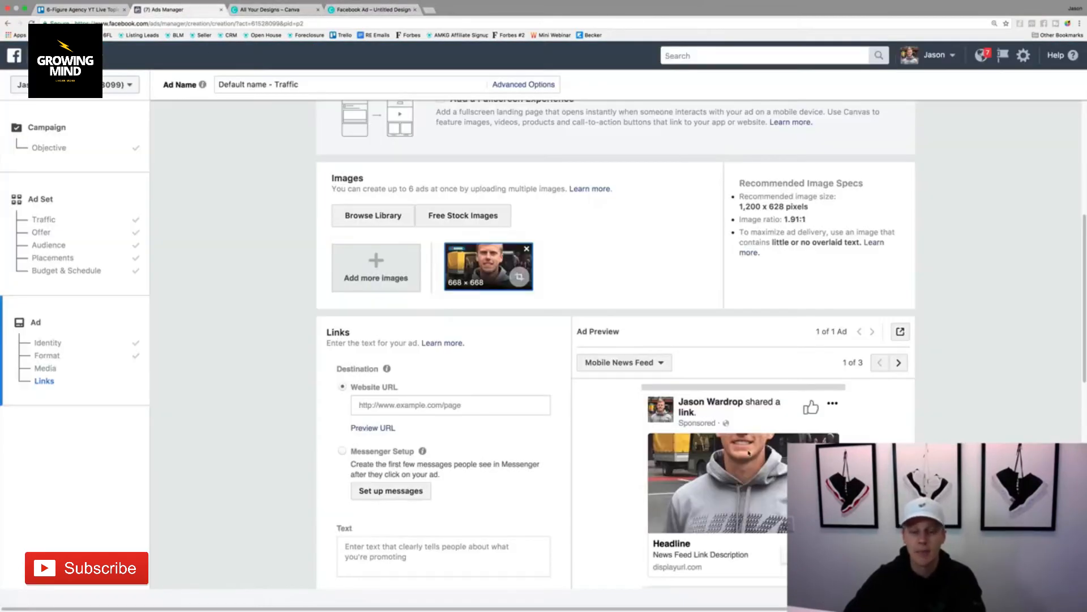
{"action": "left_click", "coordinate": [278, 10]}
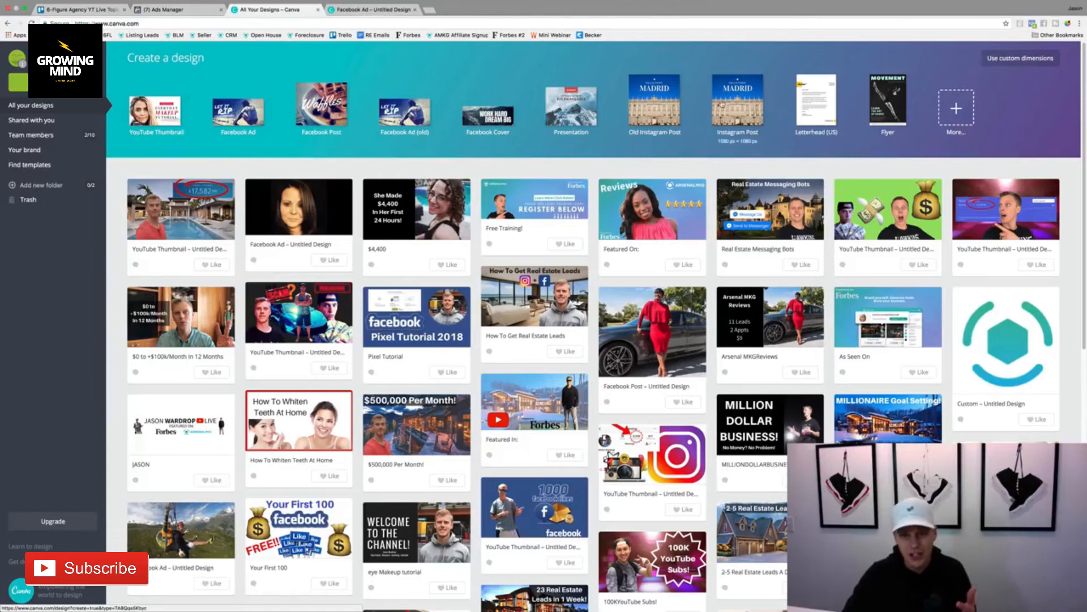
Create a new Facebook Ad design in Canva and place the uploaded grey-hoodie portrait at the lower centre of the canvas.
{"action": "left_click", "coordinate": [236, 111]}
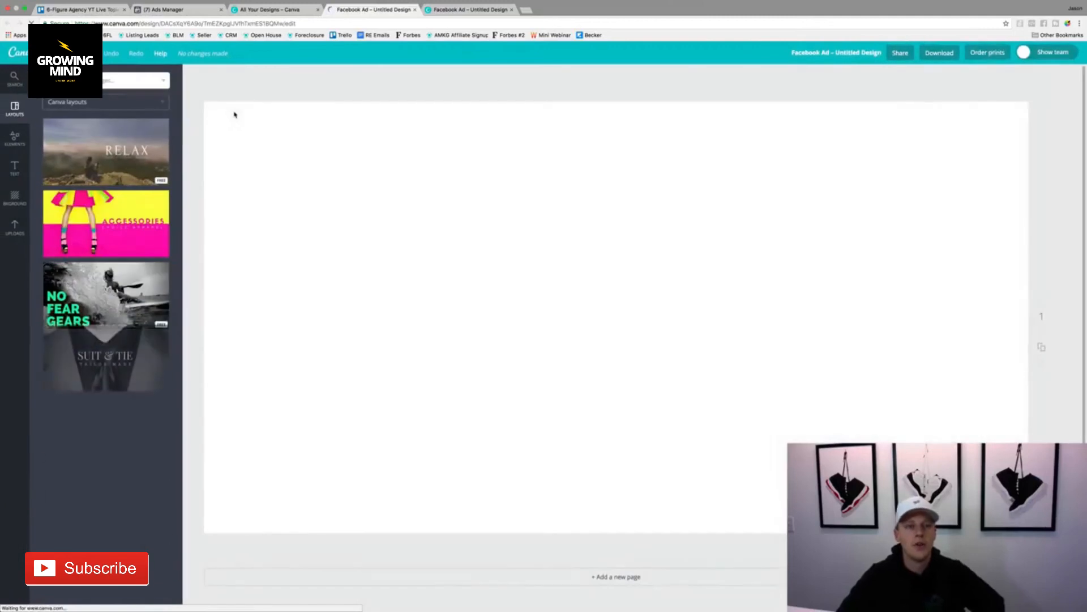
{"action": "left_click", "coordinate": [16, 226]}
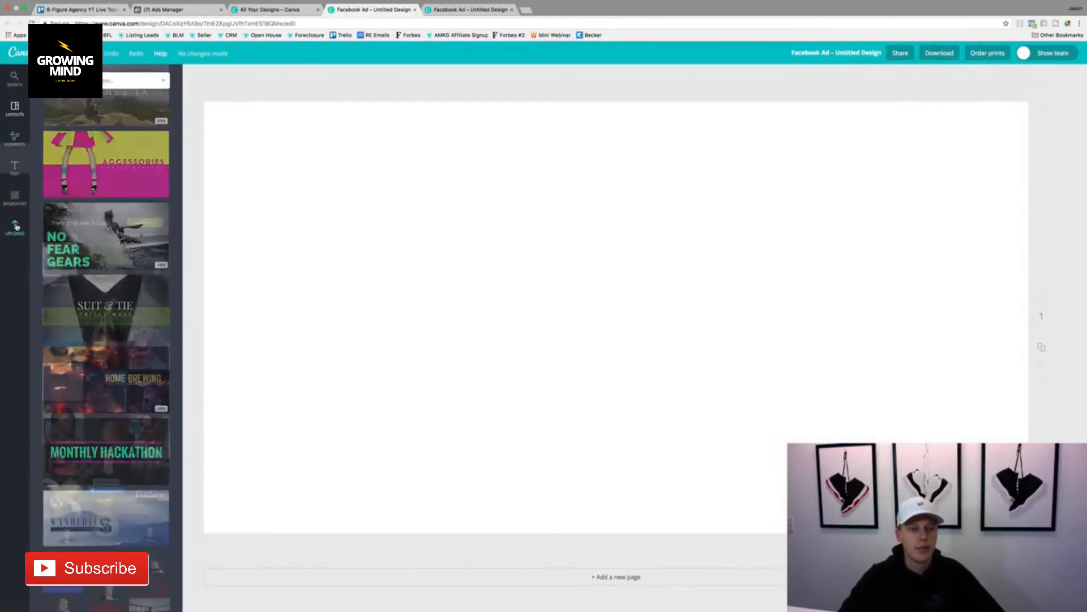
{"action": "scroll", "coordinate": [106, 340], "scroll_direction": "down", "scroll_amount": 5}
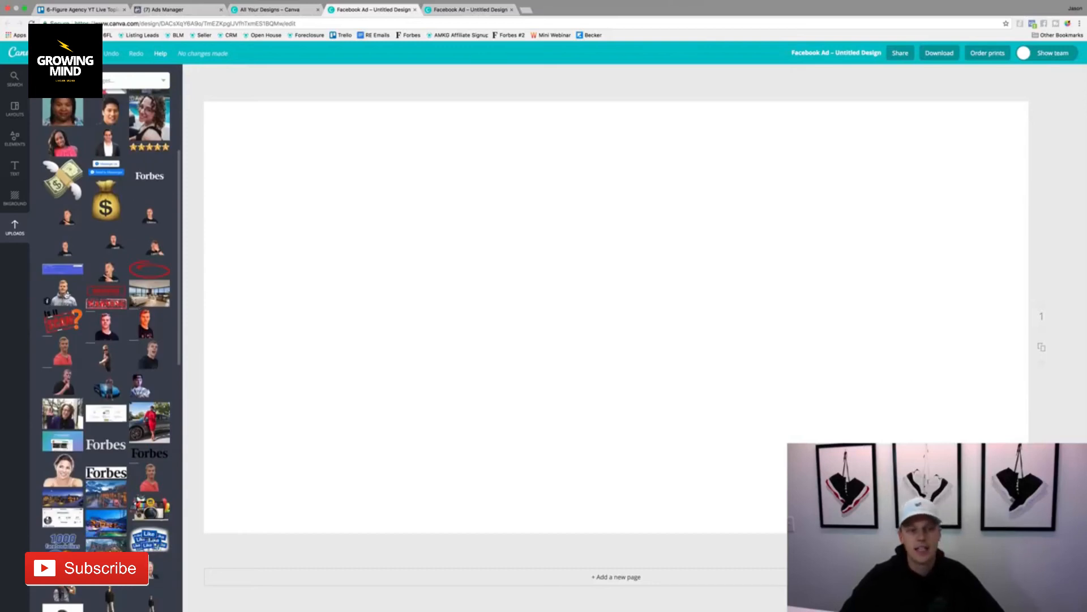
{"action": "left_click", "coordinate": [63, 294]}
{"action": "left_click_drag", "start_coordinate": [584, 372], "coordinate": [573, 401]}
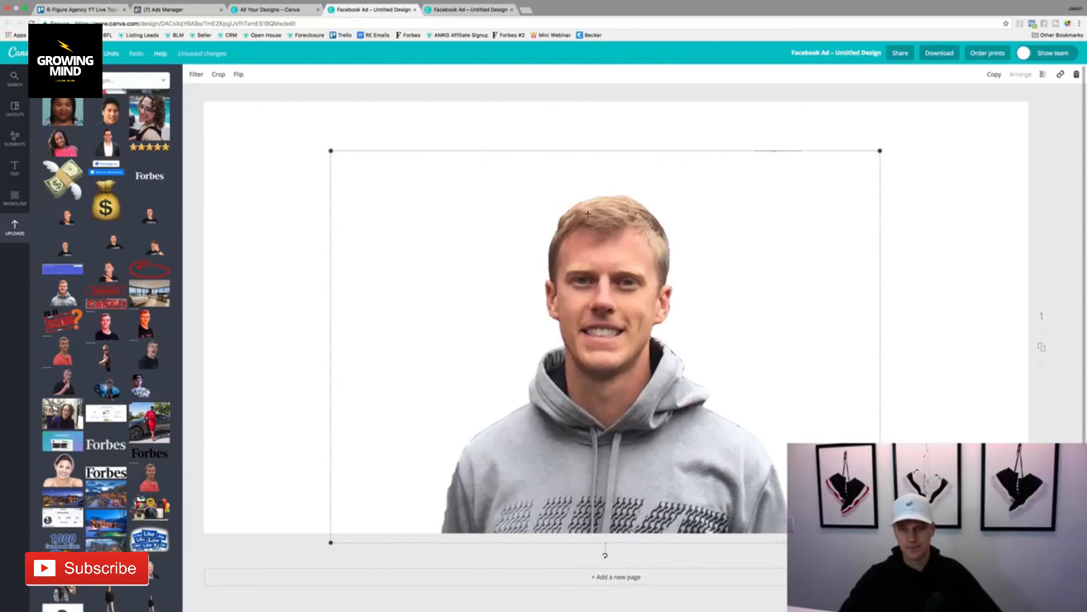
Add the uploaded photo of the lit house at dusk to the design.
{"action": "scroll", "coordinate": [106, 340], "scroll_direction": "up", "scroll_amount": 5}
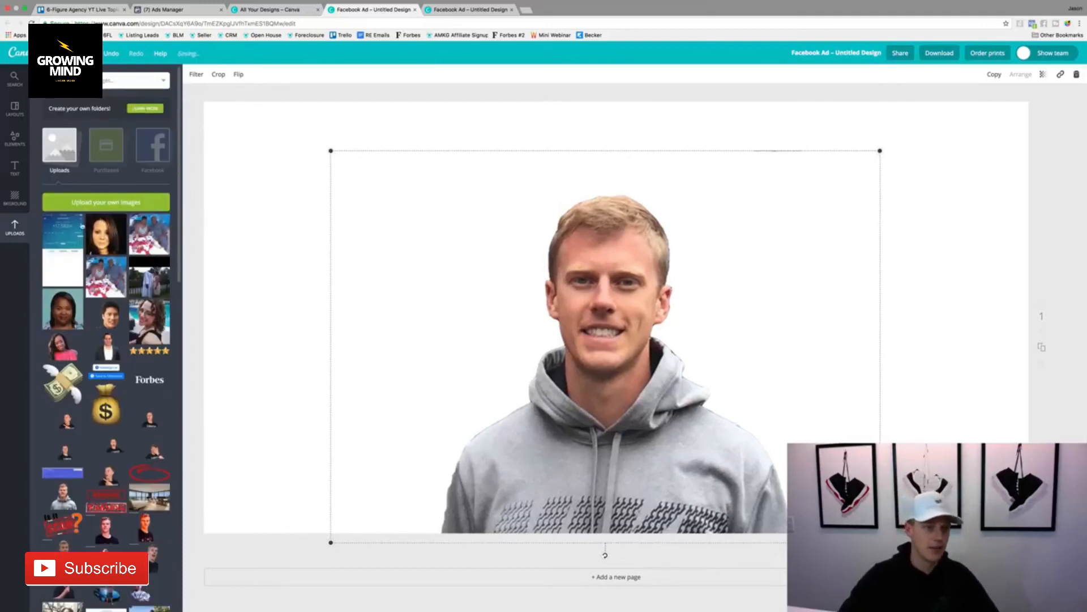
{"action": "scroll", "coordinate": [129, 260], "scroll_direction": "down", "scroll_amount": 3}
{"action": "scroll", "coordinate": [130, 260], "scroll_direction": "down", "scroll_amount": 1}
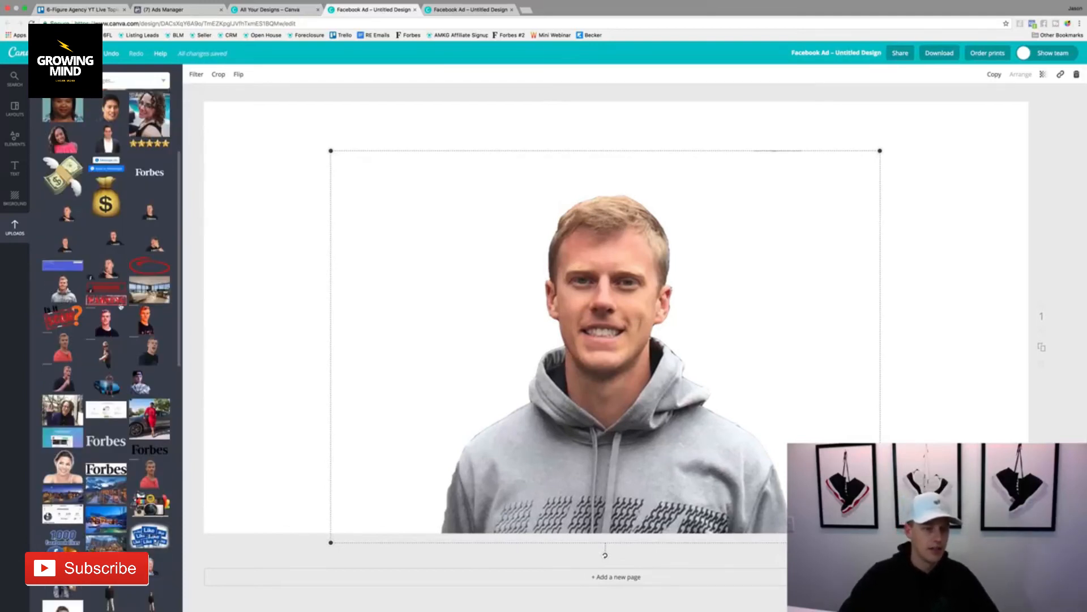
{"action": "left_click", "coordinate": [63, 495]}
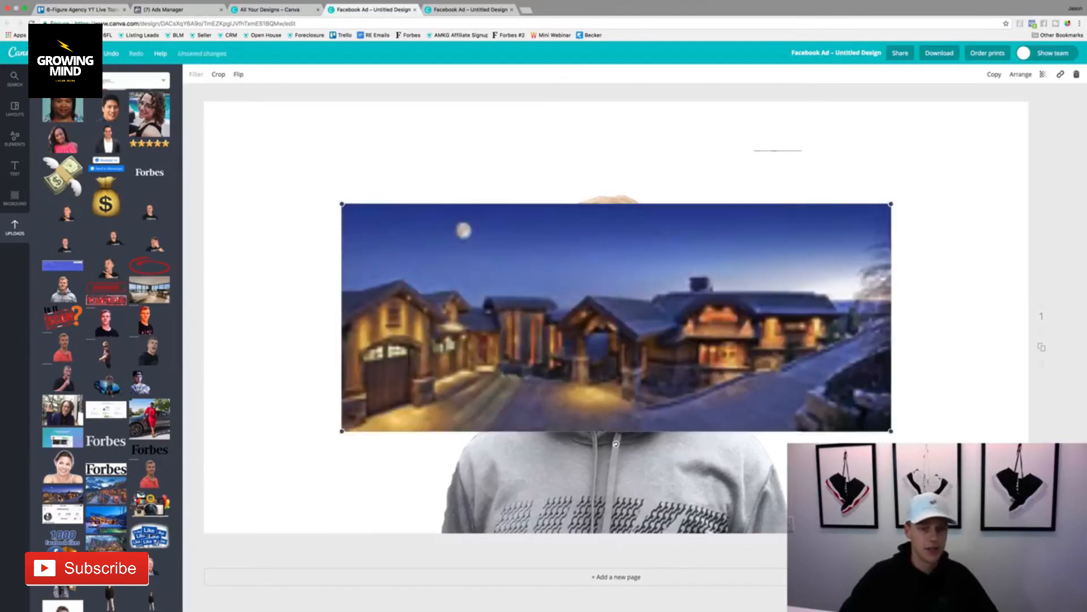
Delete the lit-house photo from the design, try another uploaded house photo, and remove that one too.
{"action": "key", "text": "Delete"}
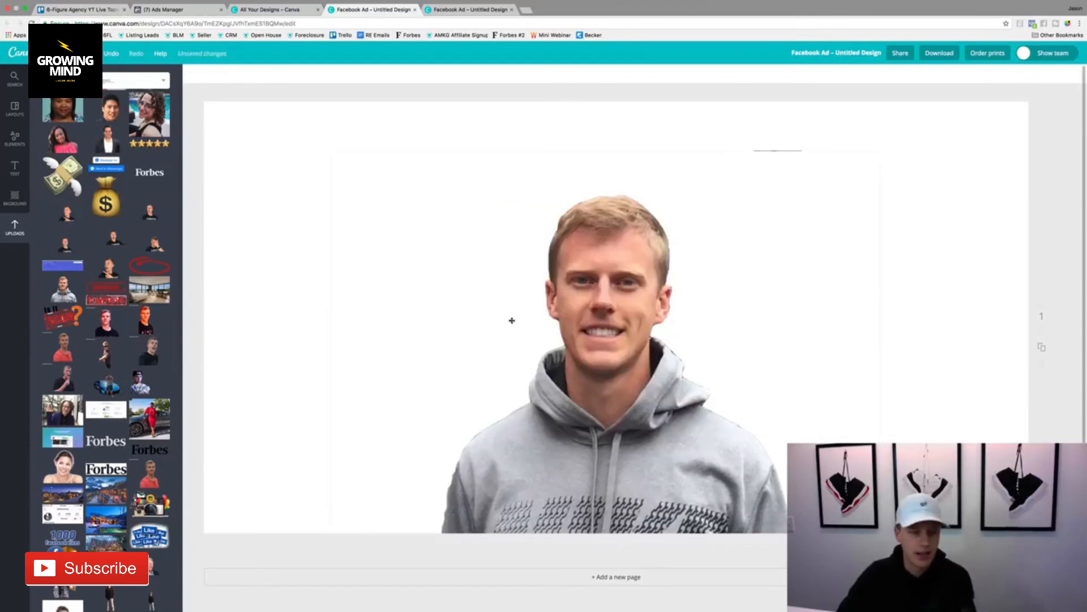
{"action": "left_click", "coordinate": [106, 492]}
{"action": "key", "text": "Delete"}
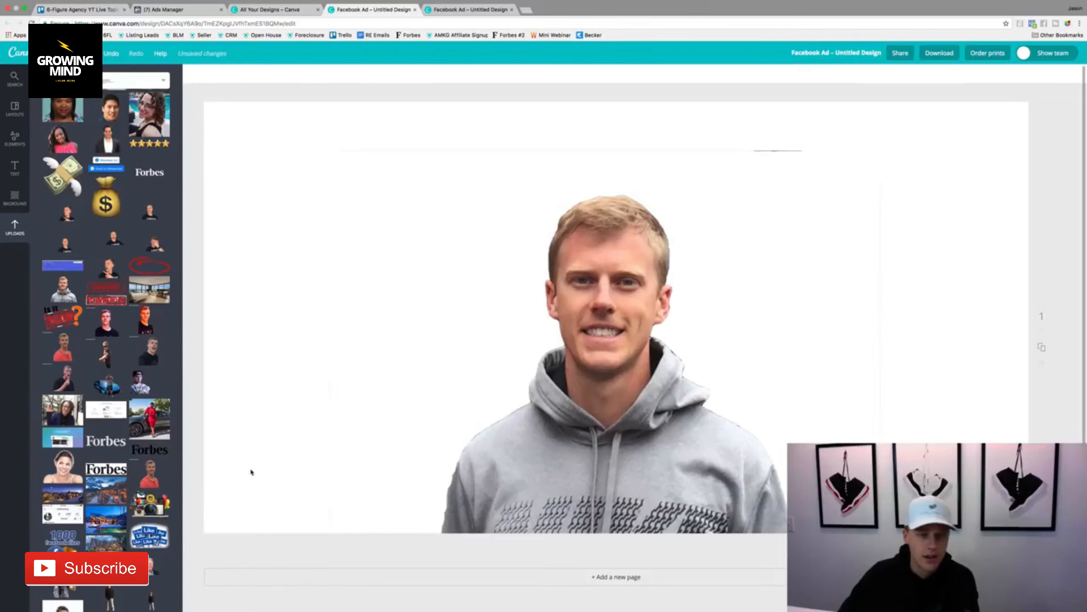
Add the uploaded snowy house photo, enlarge it to fill the whole canvas, and send it behind the portrait.
{"action": "left_click", "coordinate": [104, 520]}
{"action": "left_click_drag", "start_coordinate": [617, 357], "coordinate": [479, 326]}
{"action": "left_click_drag", "start_coordinate": [754, 466], "coordinate": [1030, 611]}
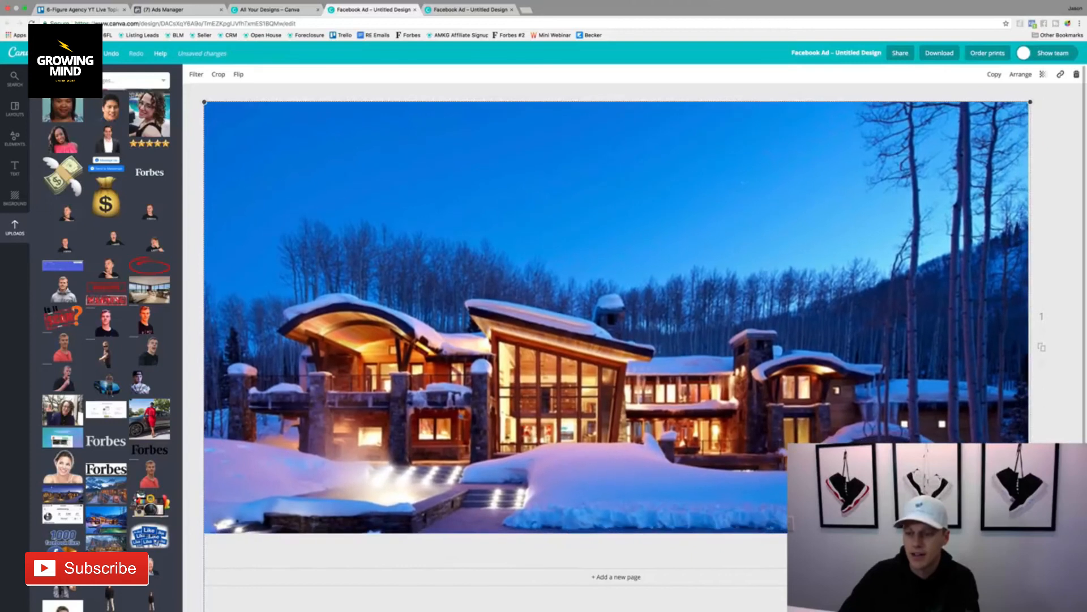
{"action": "key", "text": "super+bracketleft"}
Shift the snowy house background slightly upward and adjust the portrait's position at the lower centre of the canvas.
{"action": "mouse_move", "coordinate": [798, 428]}
{"action": "left_mouse_down"}
{"action": "mouse_move", "coordinate": [793, 407]}
{"action": "mouse_move", "coordinate": [795, 433]}
{"action": "left_mouse_up"}
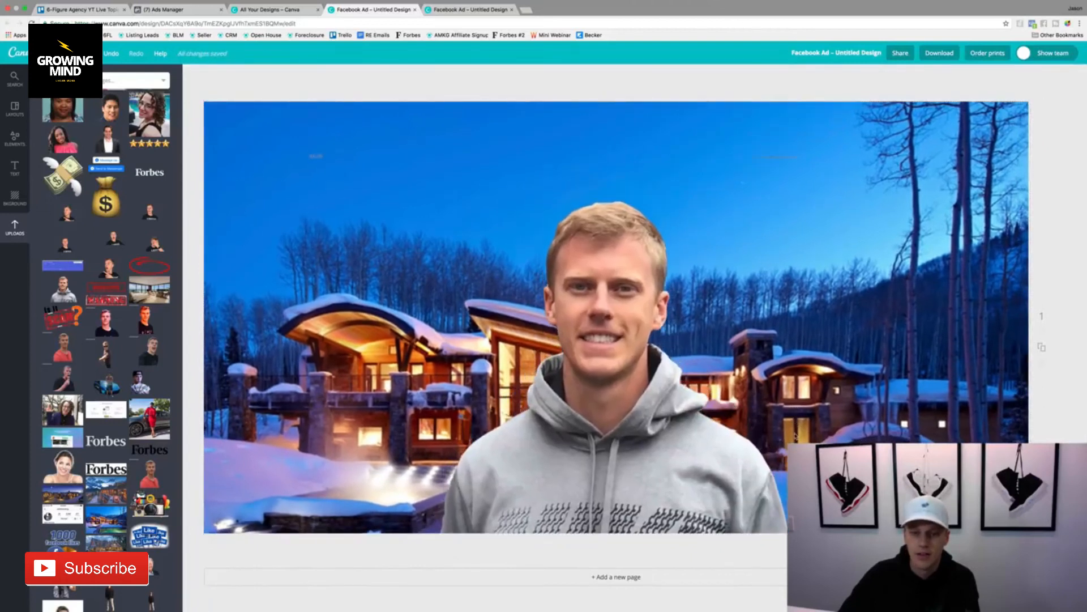
{"action": "left_click_drag", "start_coordinate": [912, 342], "coordinate": [910, 304]}
{"action": "mouse_move", "coordinate": [608, 461]}
{"action": "left_mouse_down"}
{"action": "mouse_move", "coordinate": [760, 325]}
{"action": "mouse_move", "coordinate": [646, 451]}
{"action": "mouse_move", "coordinate": [604, 456]}
{"action": "mouse_move", "coordinate": [616, 456]}
{"action": "left_mouse_up"}
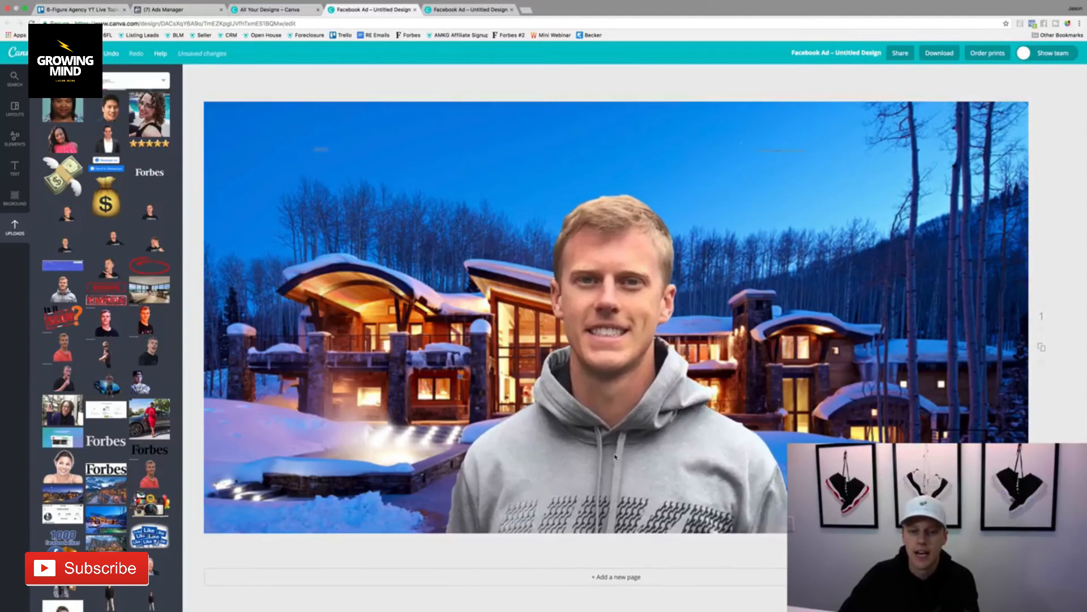
Add a heading to the design reading "Test Ad".
{"action": "left_click", "coordinate": [13, 168]}
{"action": "left_click", "coordinate": [107, 127]}
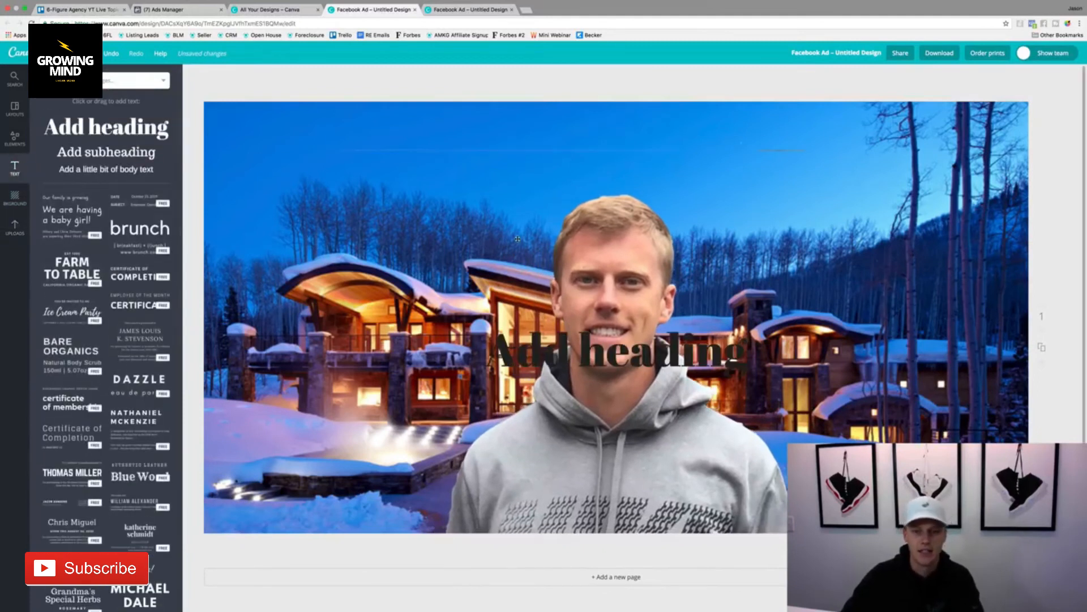
{"action": "type", "text": "Test Ad"}
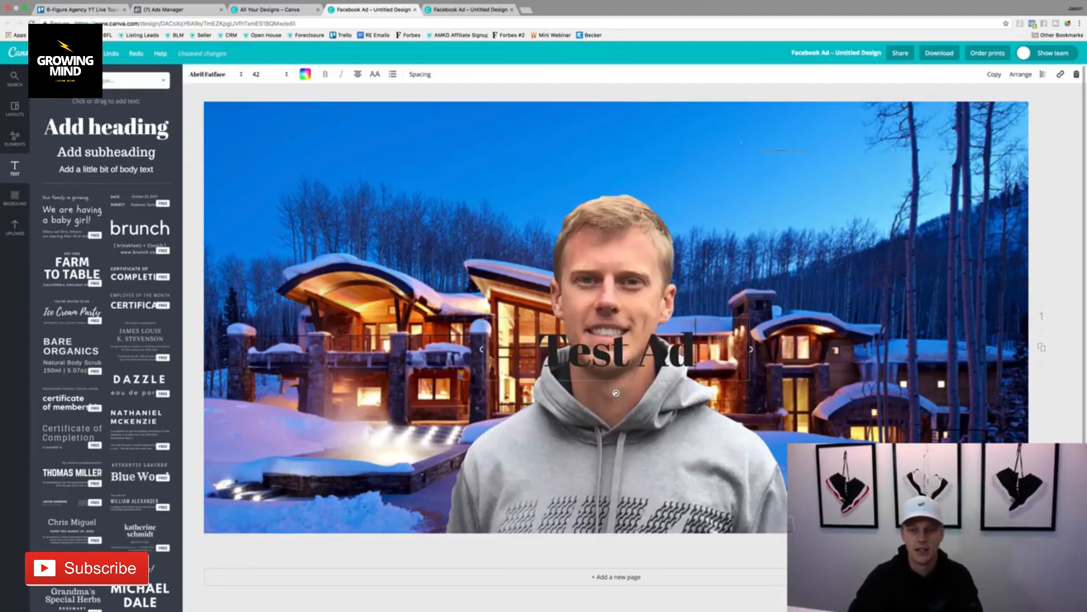
Make the "Test Ad" heading white in the Aileron Heavy font and move it to the upper-left area of the canvas.
{"action": "key", "text": "super+a"}
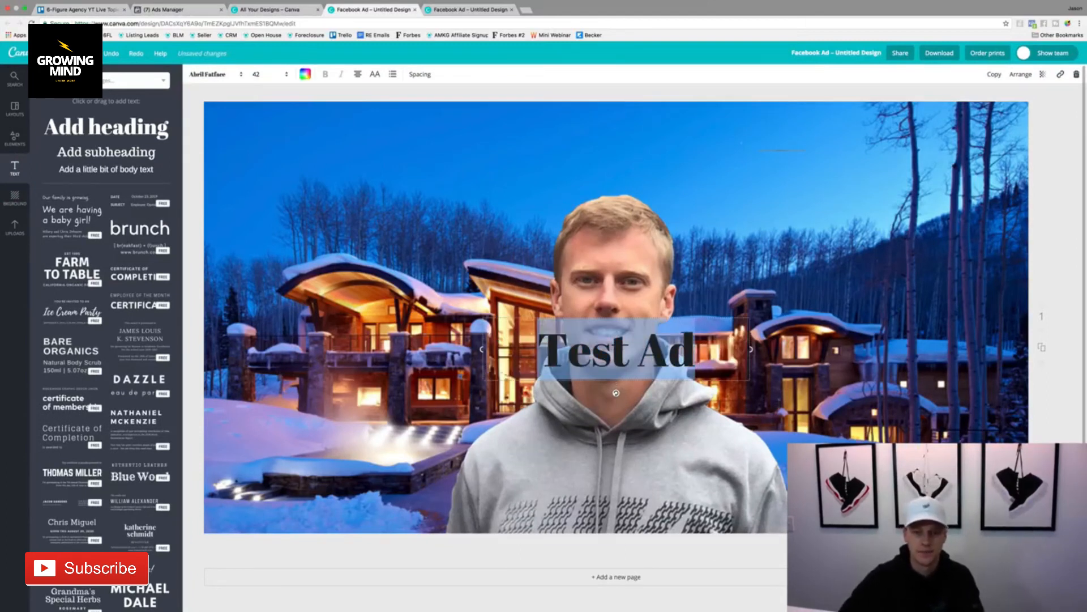
{"action": "left_click", "coordinate": [306, 76]}
{"action": "left_click", "coordinate": [380, 191]}
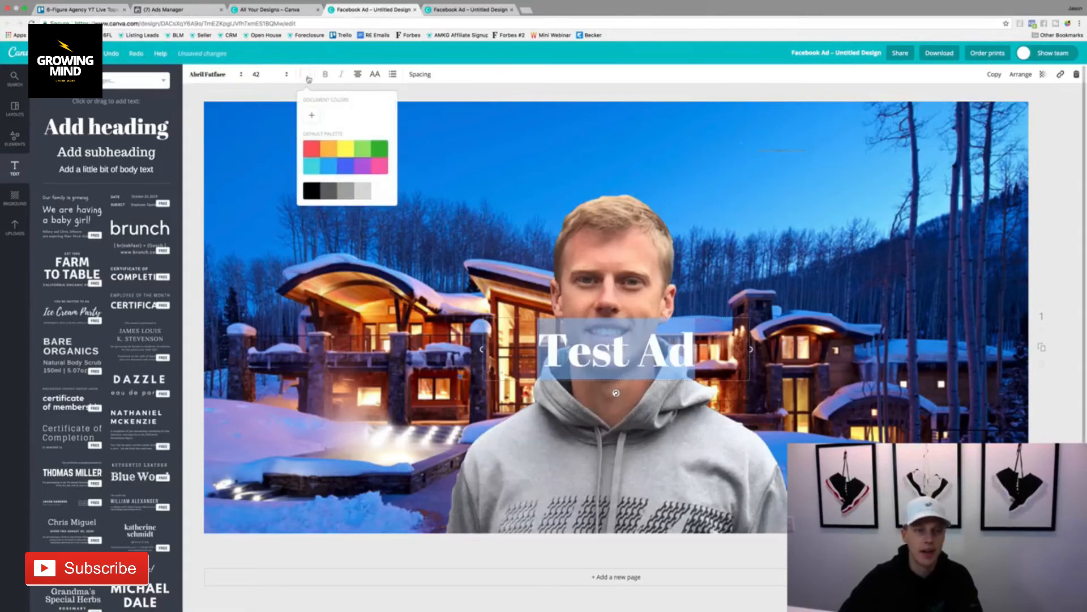
{"action": "left_click", "coordinate": [213, 74]}
{"action": "left_click", "coordinate": [238, 155]}
{"action": "left_click_drag", "start_coordinate": [659, 362], "coordinate": [385, 151]}
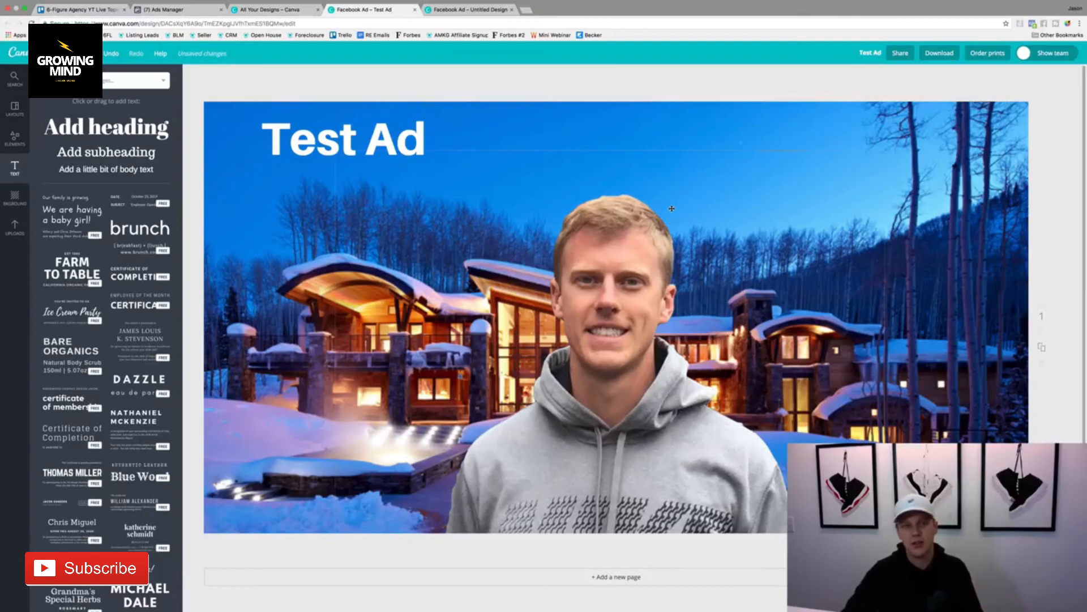
Delete the "Test Ad" heading and move the portrait to the lower-right part of the canvas.
{"action": "left_click", "coordinate": [388, 129]}
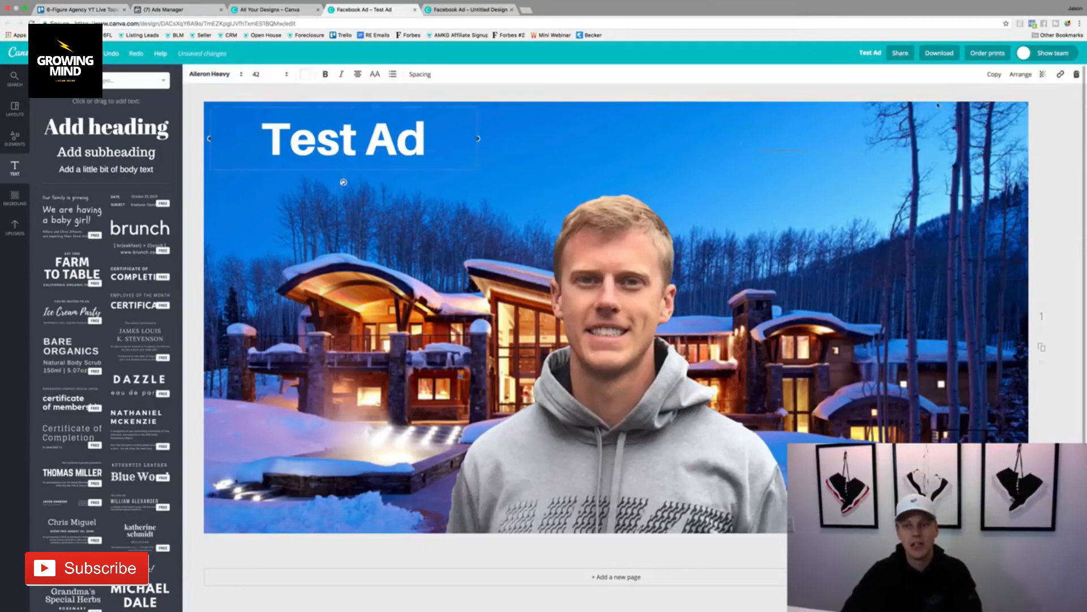
{"action": "left_click", "coordinate": [1076, 75]}
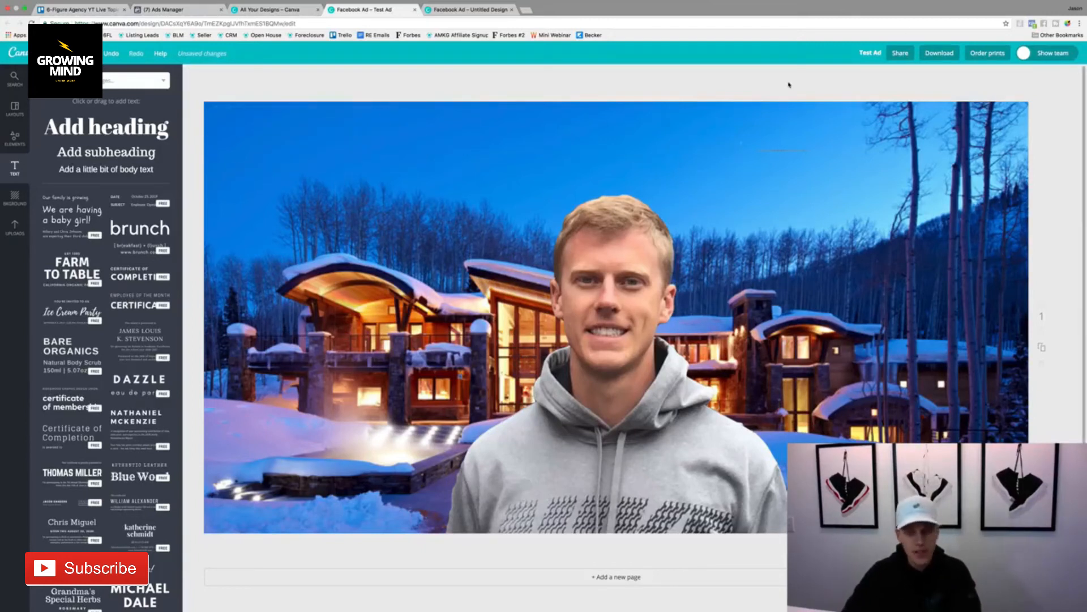
{"action": "left_click_drag", "start_coordinate": [621, 419], "coordinate": [854, 404]}
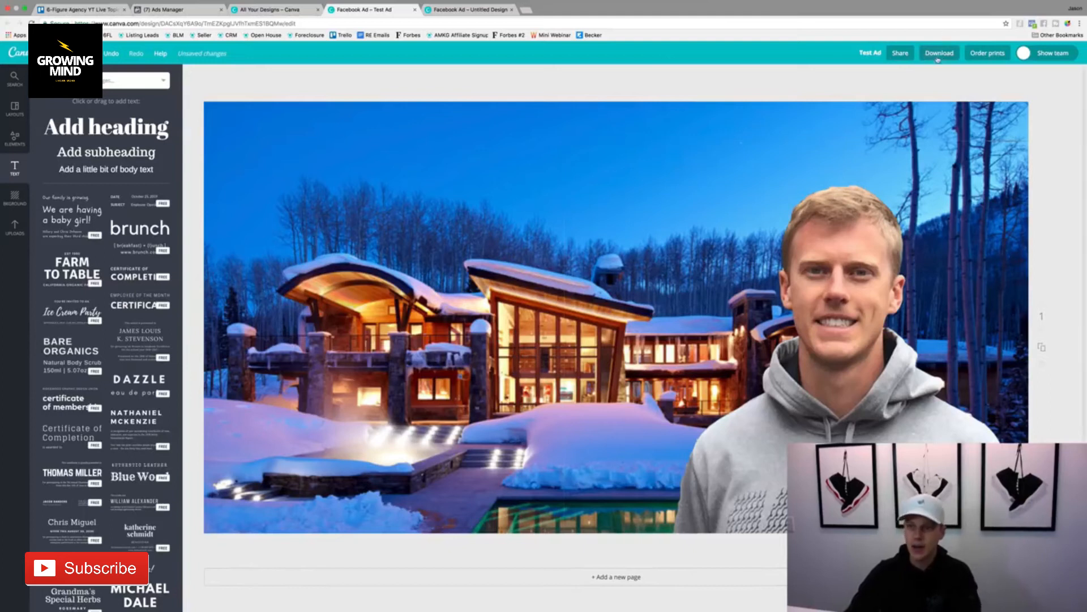
Switch back to Ads Manager and remove the current portrait image from the ad.
{"action": "left_click", "coordinate": [170, 9]}
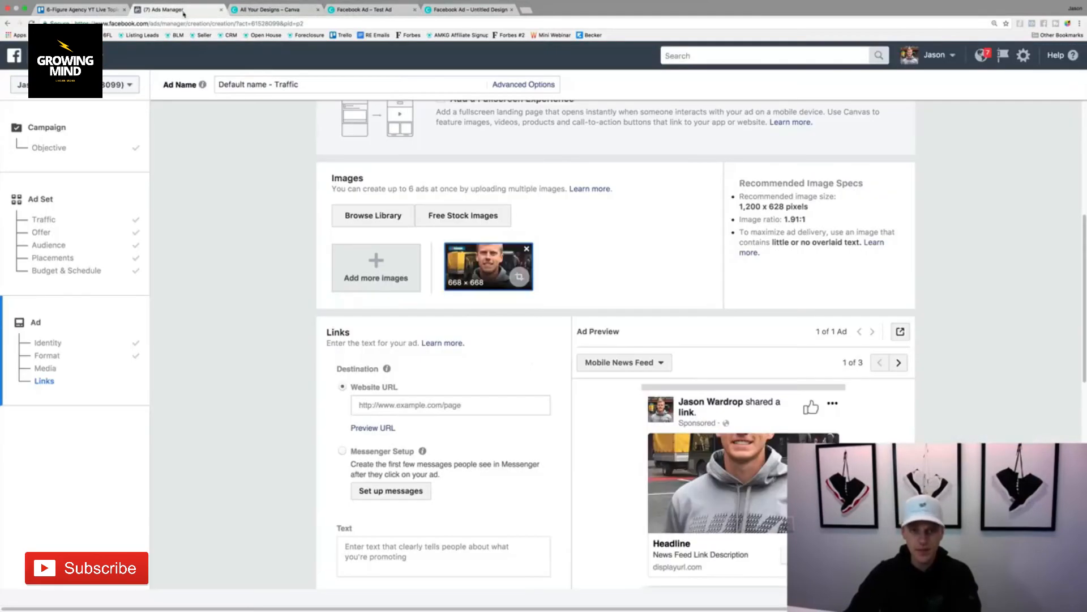
{"action": "left_click", "coordinate": [527, 249]}
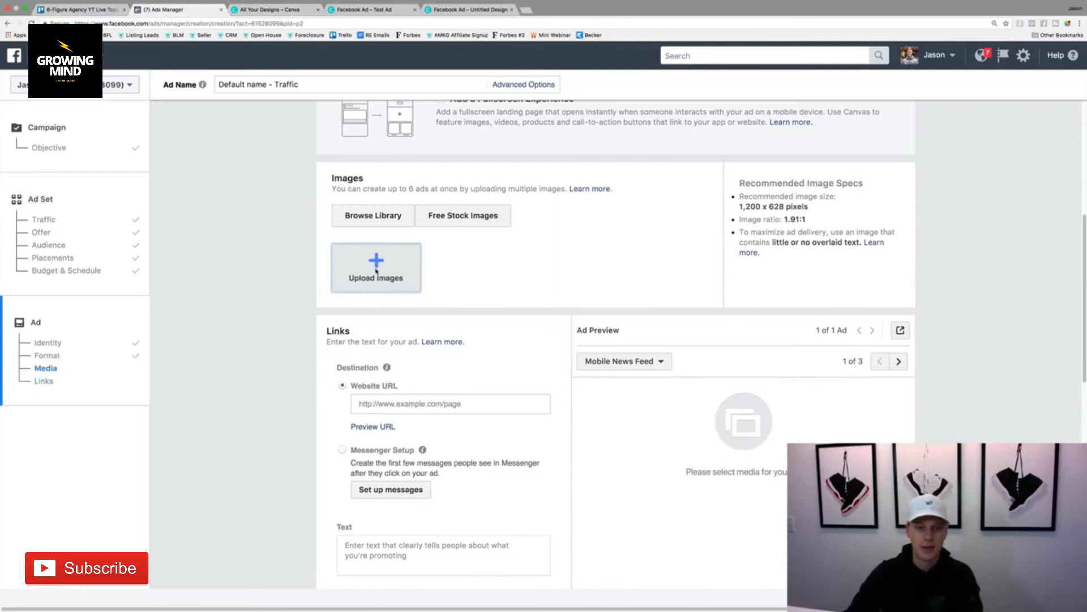
{"action": "left_click", "coordinate": [376, 270]}
{"action": "left_click", "coordinate": [639, 182]}
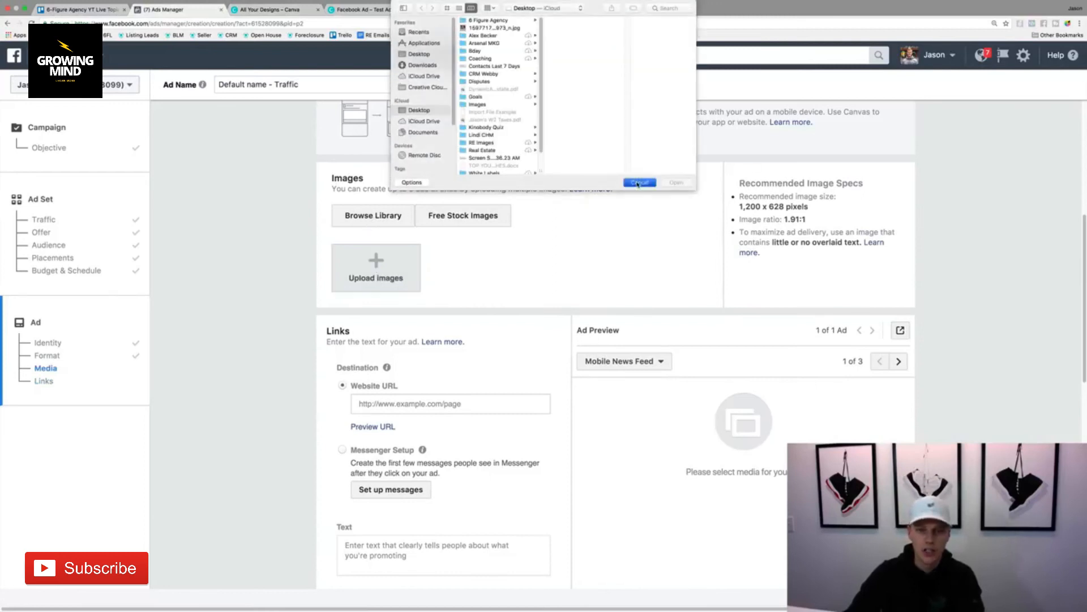
Select the 1590 × 860 grey house photo from the library's ad images as the ad's image.
{"action": "left_click", "coordinate": [391, 220]}
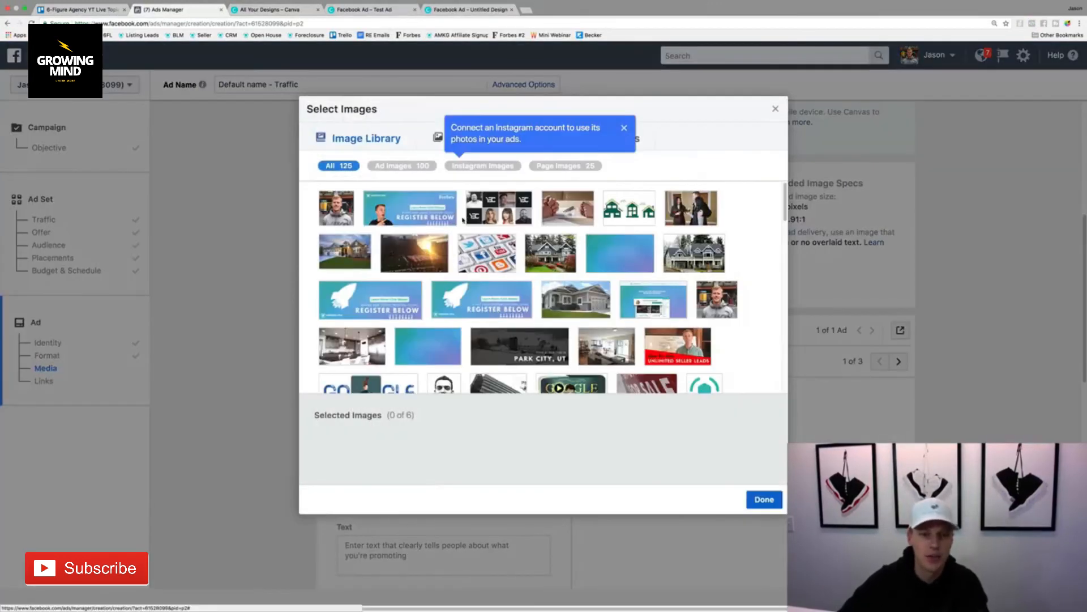
{"action": "scroll", "coordinate": [580, 261], "scroll_direction": "down", "scroll_amount": 3}
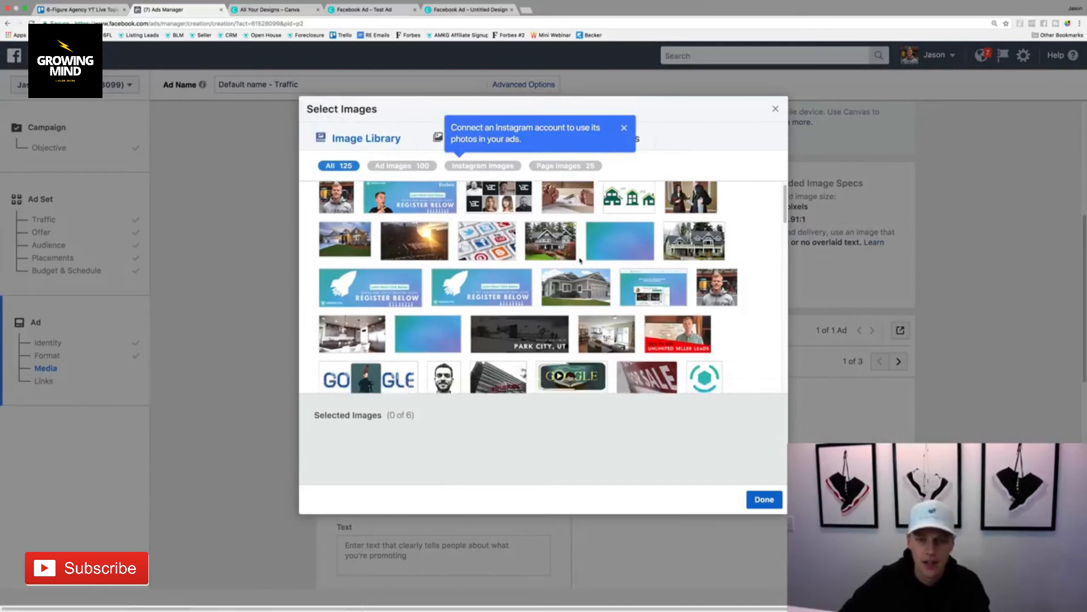
{"action": "scroll", "coordinate": [580, 261], "scroll_direction": "down", "scroll_amount": 3}
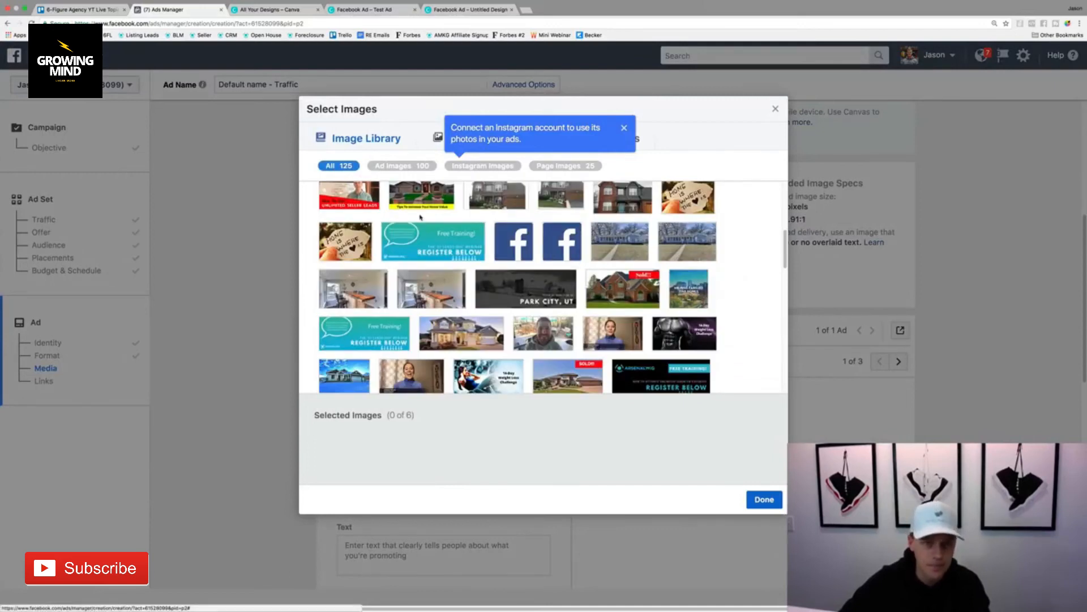
{"action": "left_click", "coordinate": [390, 168]}
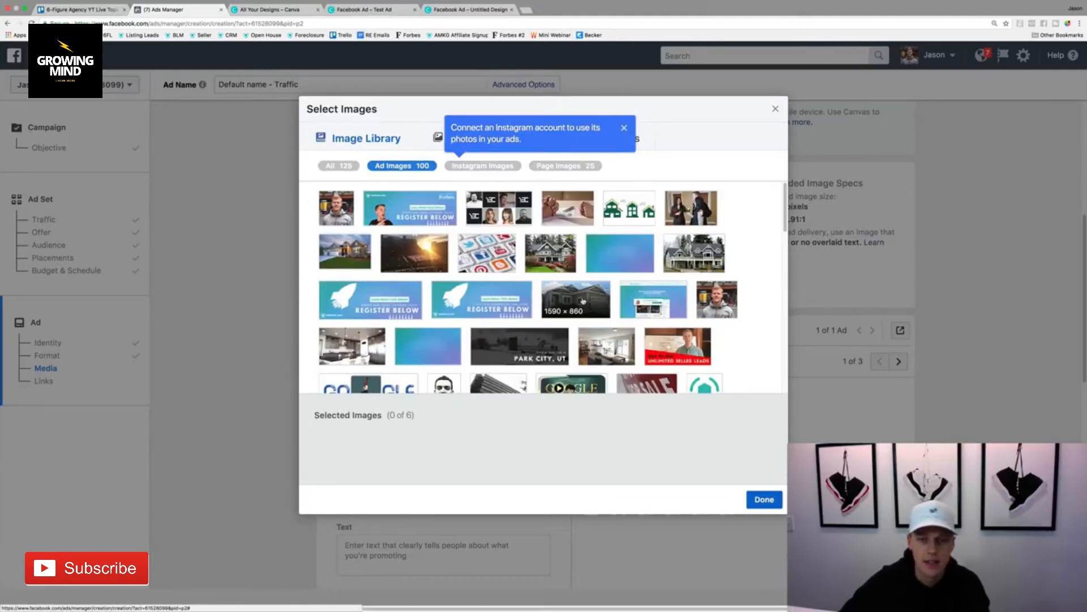
{"action": "left_click", "coordinate": [570, 313]}
{"action": "left_click", "coordinate": [762, 500]}
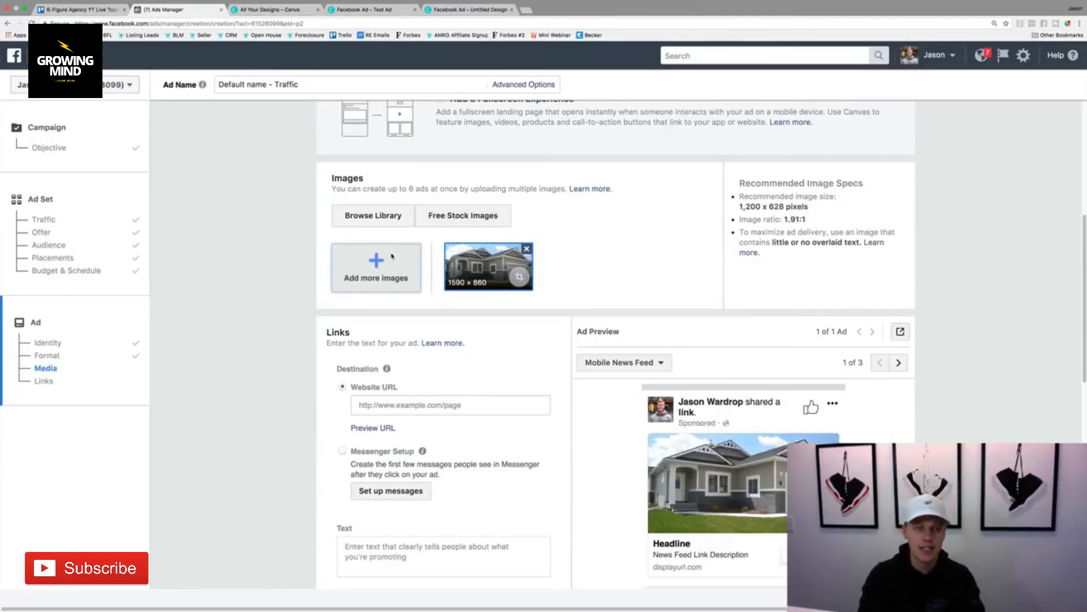
Open Google in a new browser tab and copy its web address.
{"action": "key", "text": "super+t"}
{"action": "type", "text": "goog"}
{"action": "key", "text": "Return"}
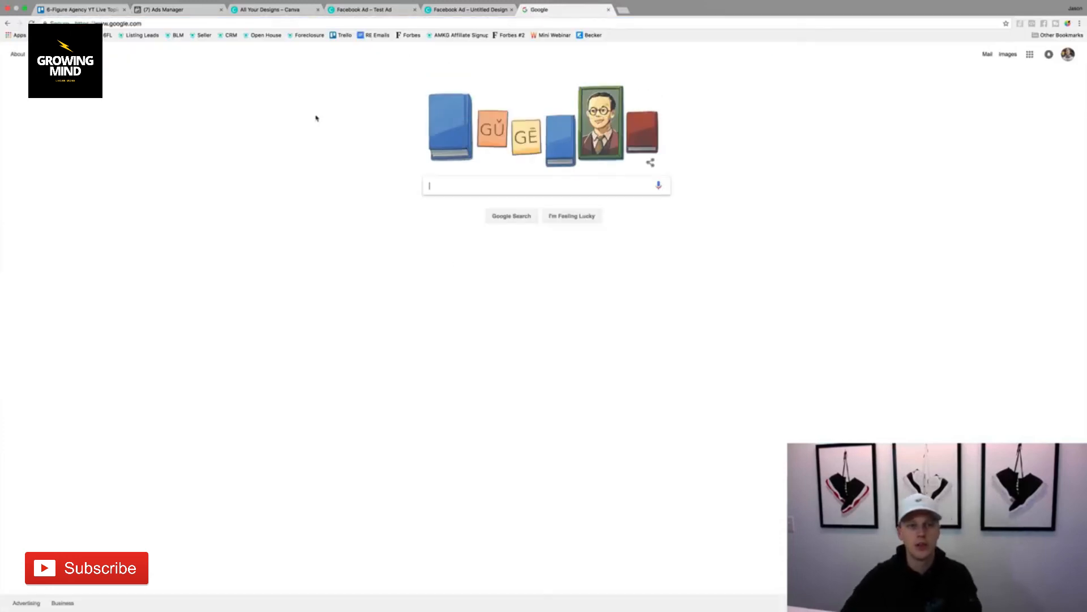
{"action": "left_click", "coordinate": [182, 23]}
{"action": "key", "text": "ctrl+c"}
{"action": "left_click", "coordinate": [168, 9]}
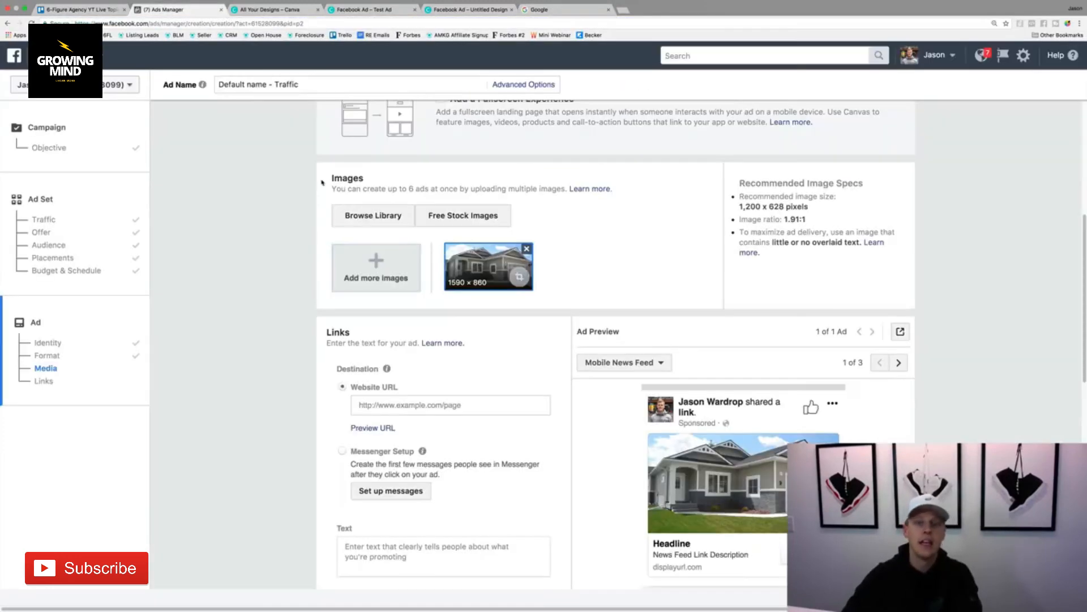
{"action": "left_click", "coordinate": [443, 403]}
{"action": "key", "text": "ctrl+v"}
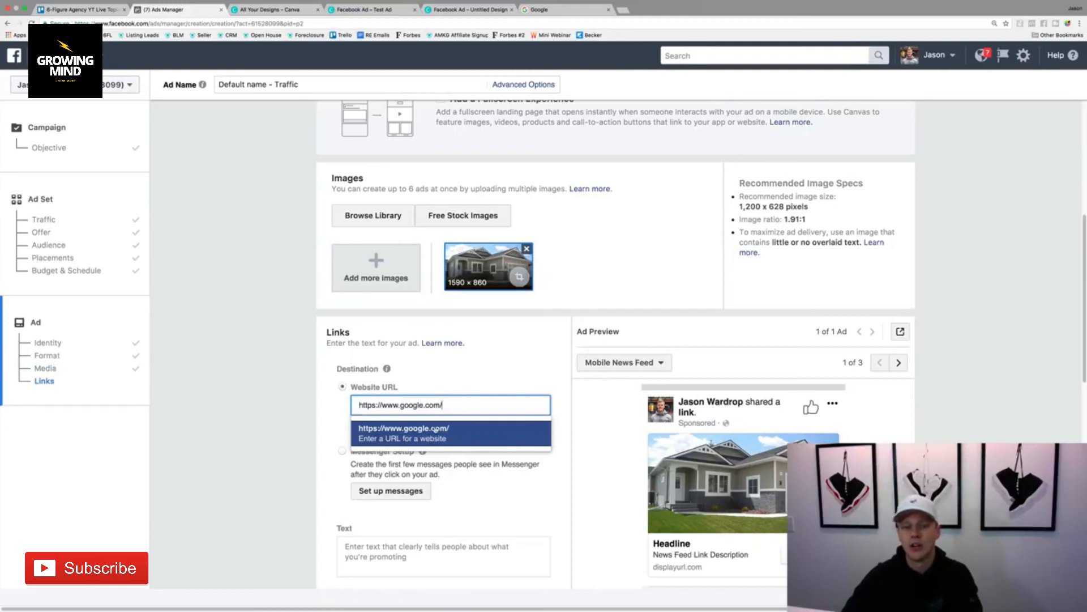
{"action": "left_click", "coordinate": [306, 436]}
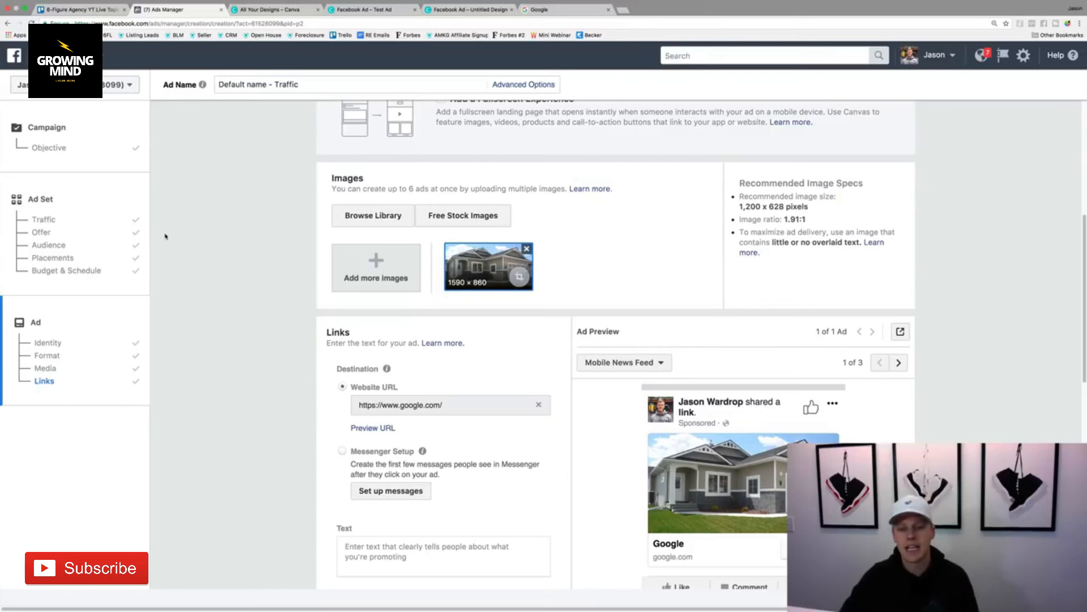
Enter "Test text copy" as the ad's text.
{"action": "scroll", "coordinate": [338, 363], "scroll_direction": "down", "scroll_amount": 3}
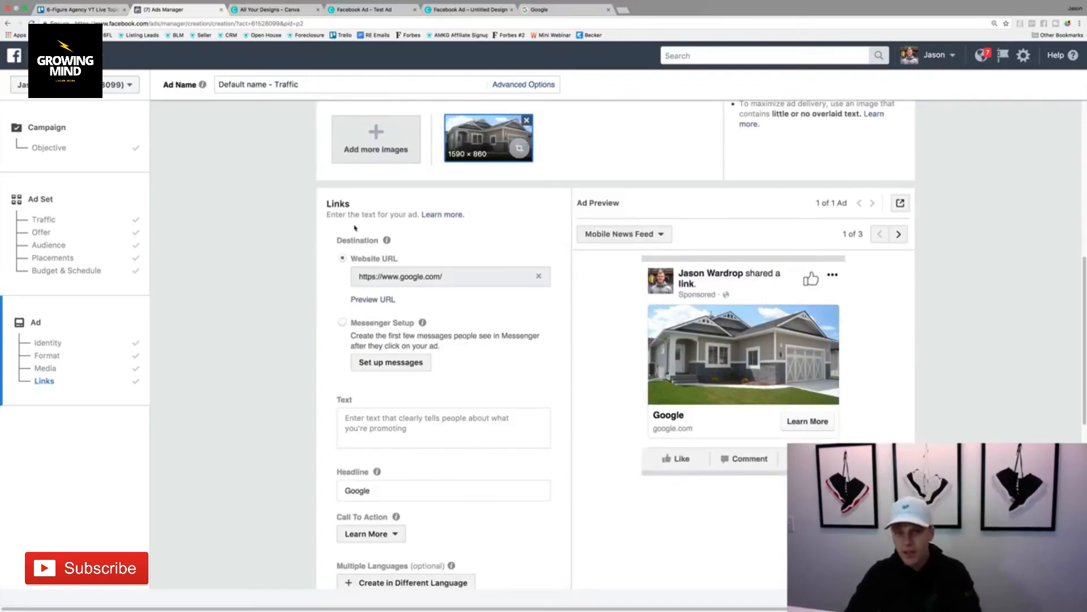
{"action": "mouse_move", "coordinate": [386, 239]}
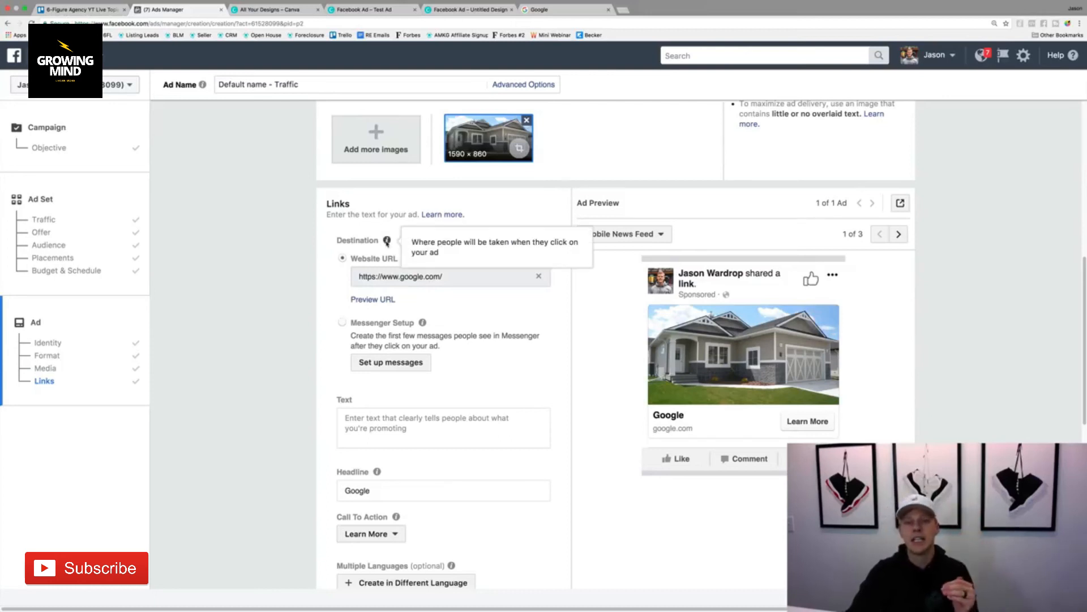
{"action": "scroll", "coordinate": [386, 240], "scroll_direction": "down", "scroll_amount": 1}
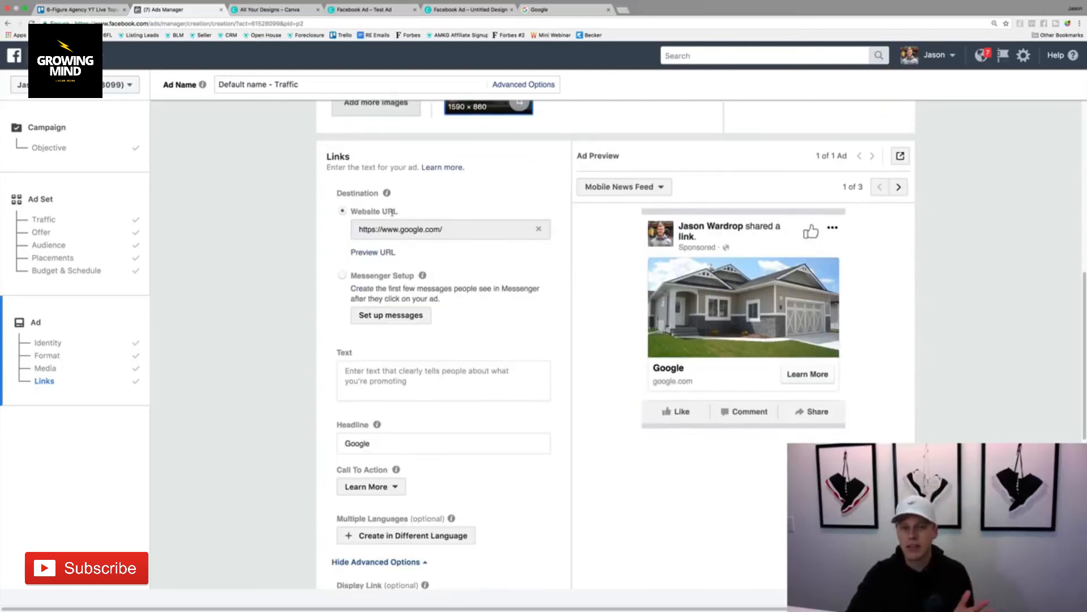
{"action": "left_click", "coordinate": [427, 373]}
{"action": "type", "text": "Test tex"}
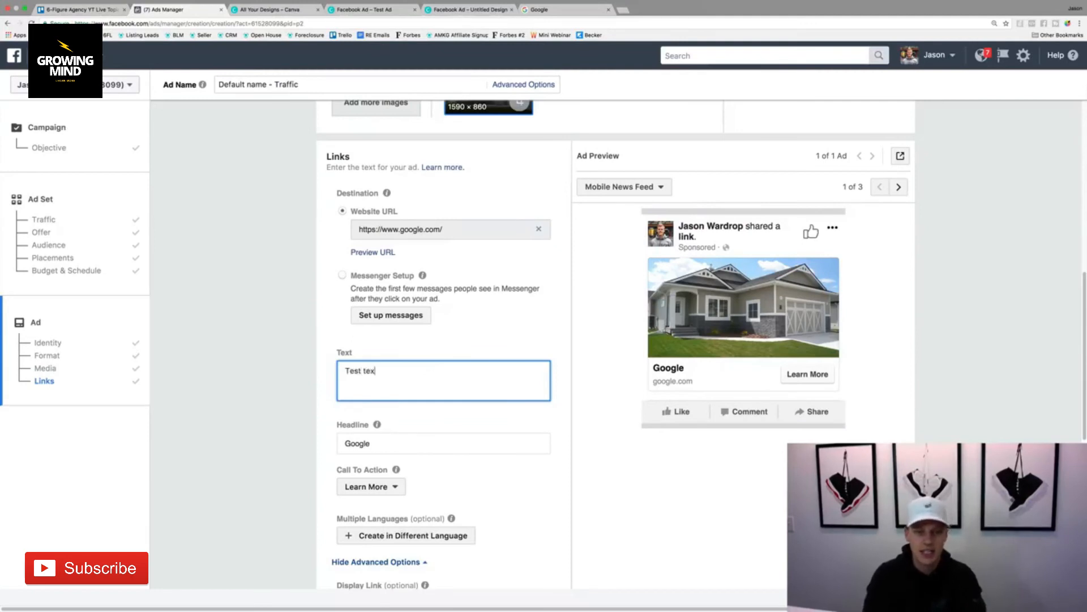
{"action": "type", "text": "t copy"}
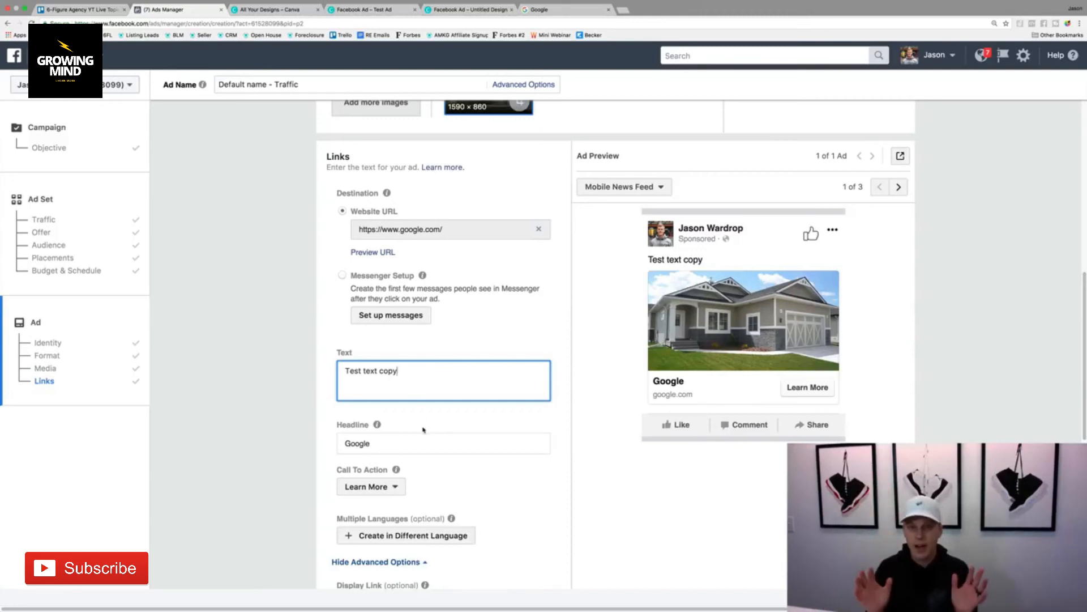
Replace the ad's text with the opening line "Orlando Homeowners!".
{"action": "key", "text": "super+a"}
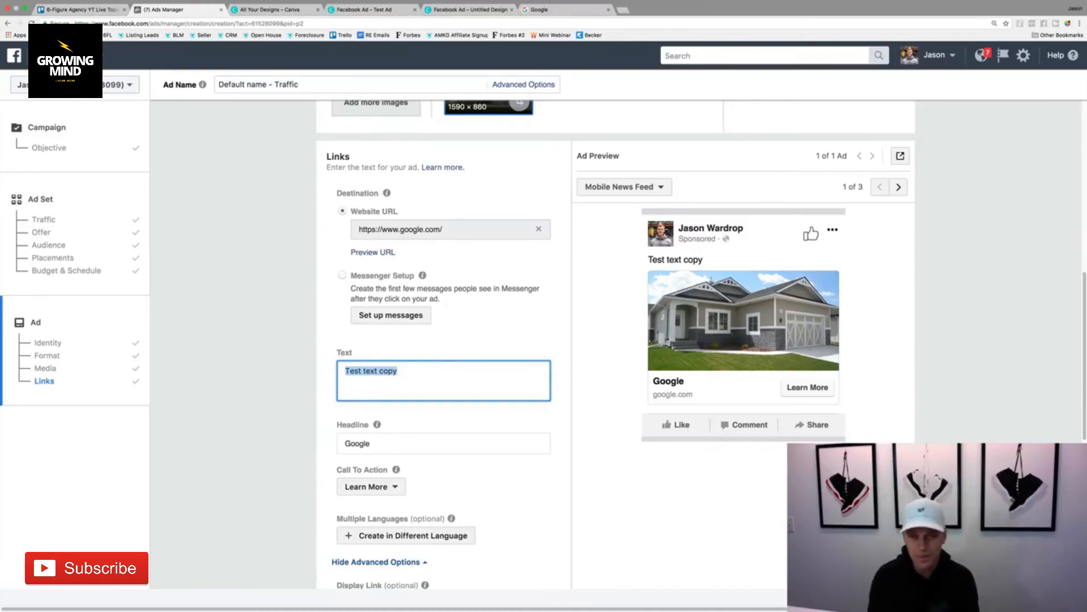
{"action": "type", "text": "Orlan"}
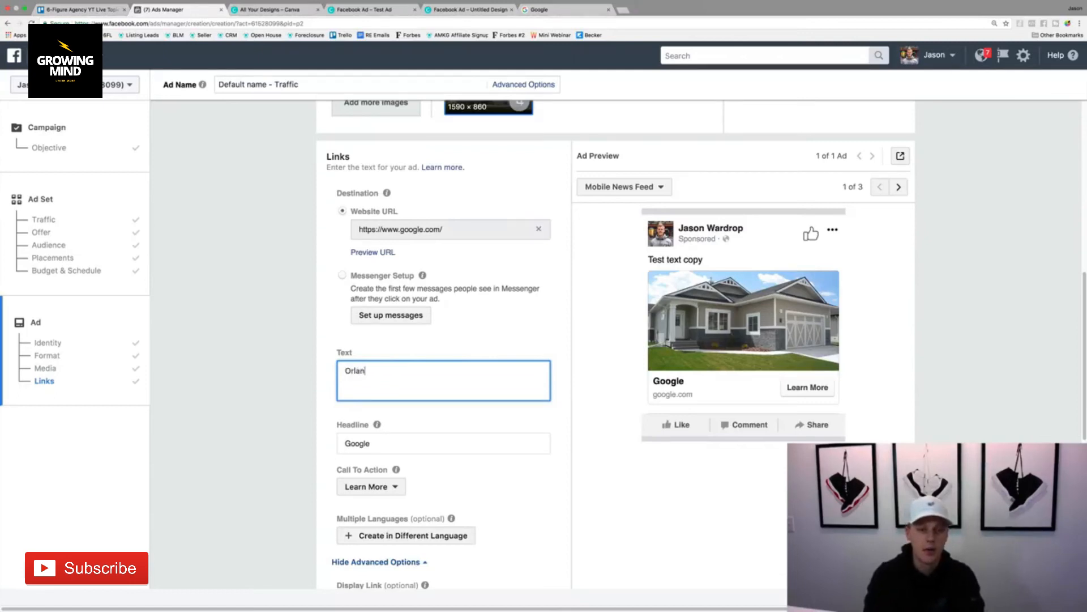
{"action": "type", "text": "do Homesowners!"}
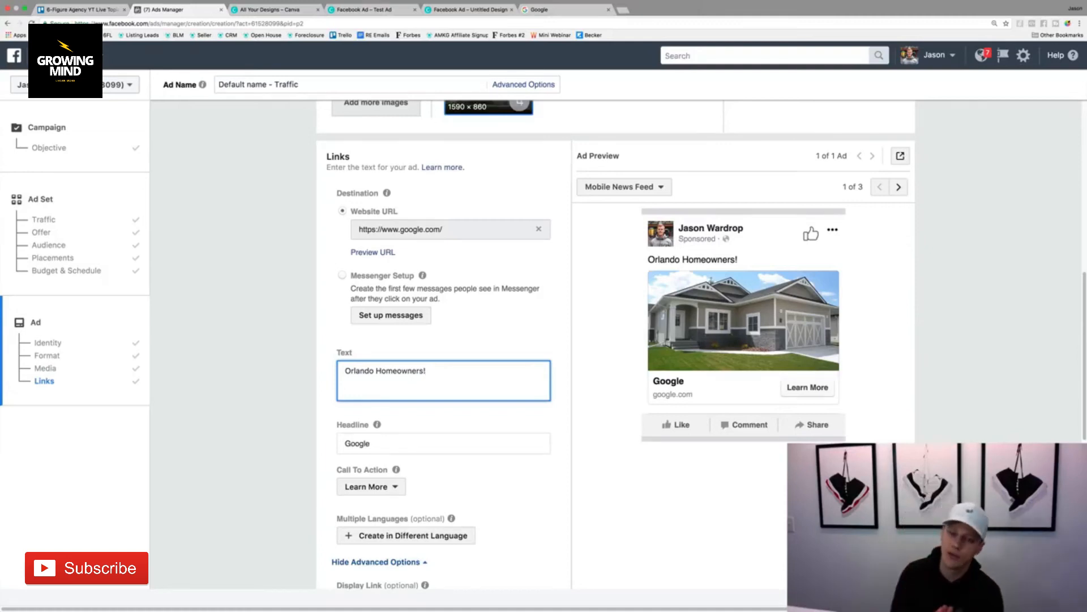
Add the paragraph "Are you looking to sell your home in the next 3-6 months?" below the ad text's opening line, separated by a blank line.
{"action": "key", "text": "Return"}
{"action": "key", "text": "Return"}
{"action": "type", "text": "Are you looki"}
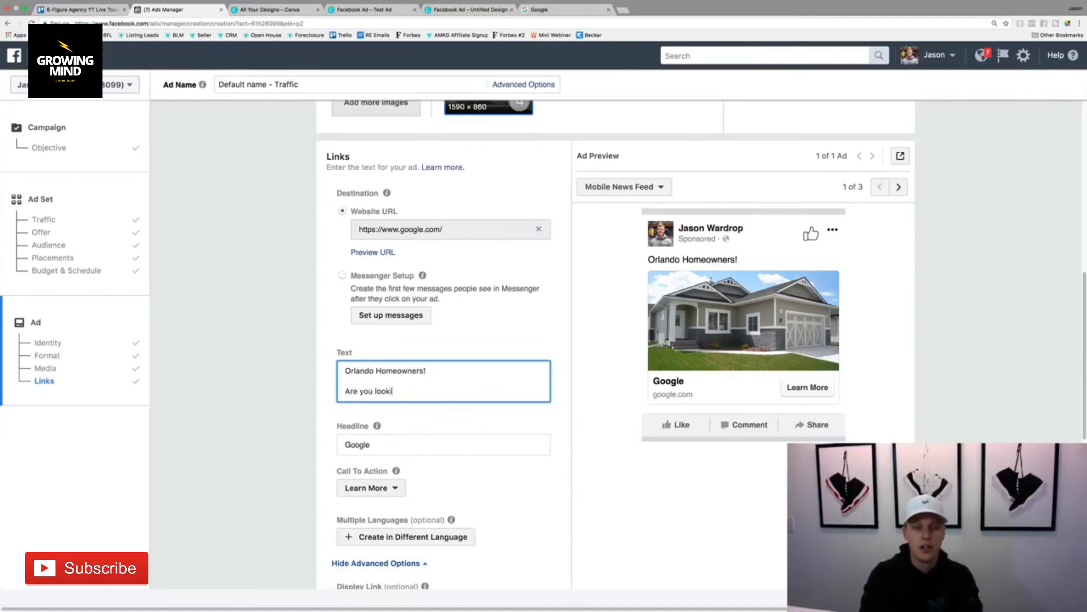
{"action": "type", "text": "ng to sell your home"}
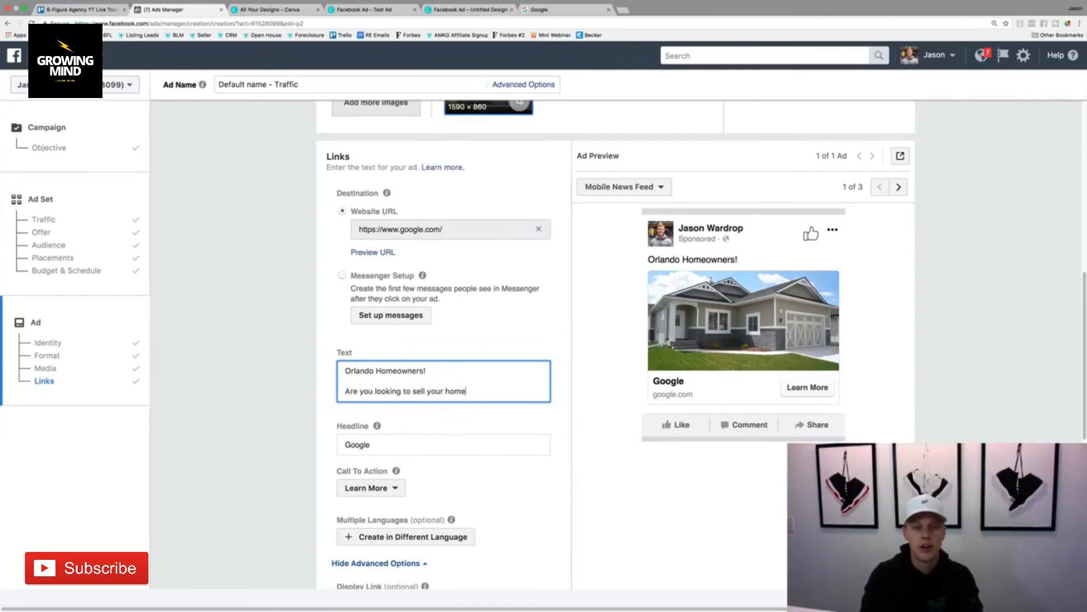
{"action": "type", "text": " in the next "}
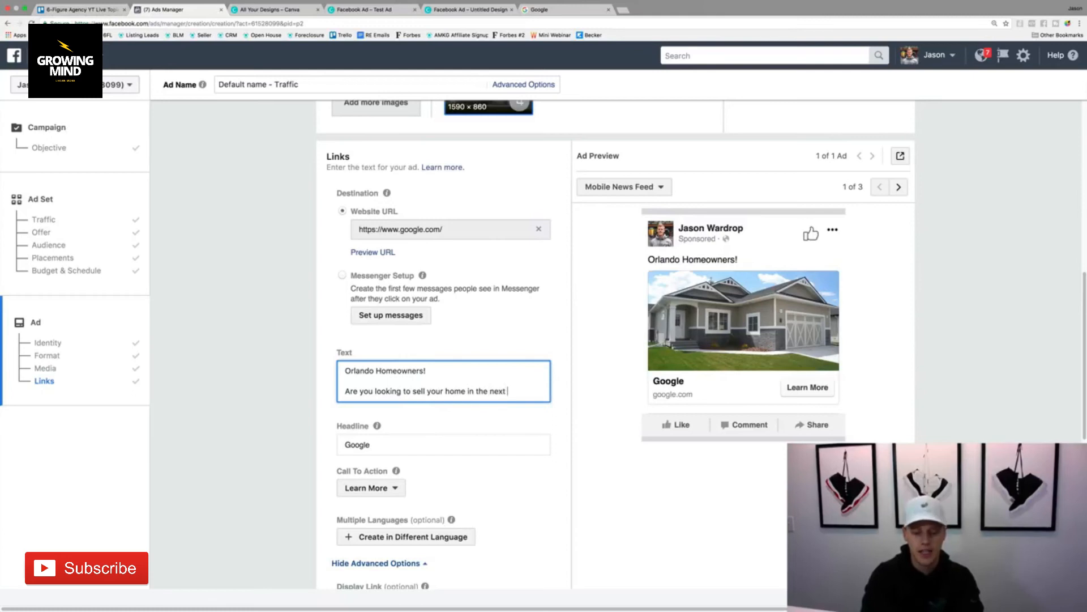
{"action": "type", "text": "3-6 months?"}
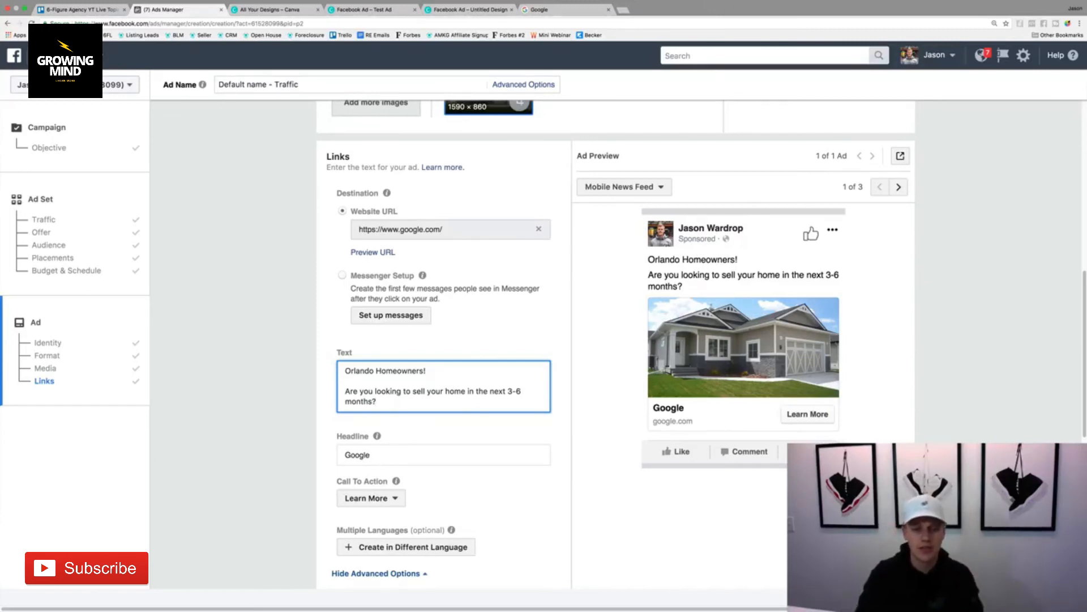
Start a third paragraph in the ad text: "I have a family of 3 looking to purchase a home in the [BLANK] area".
{"action": "key", "text": "Return"}
{"action": "key", "text": "Return"}
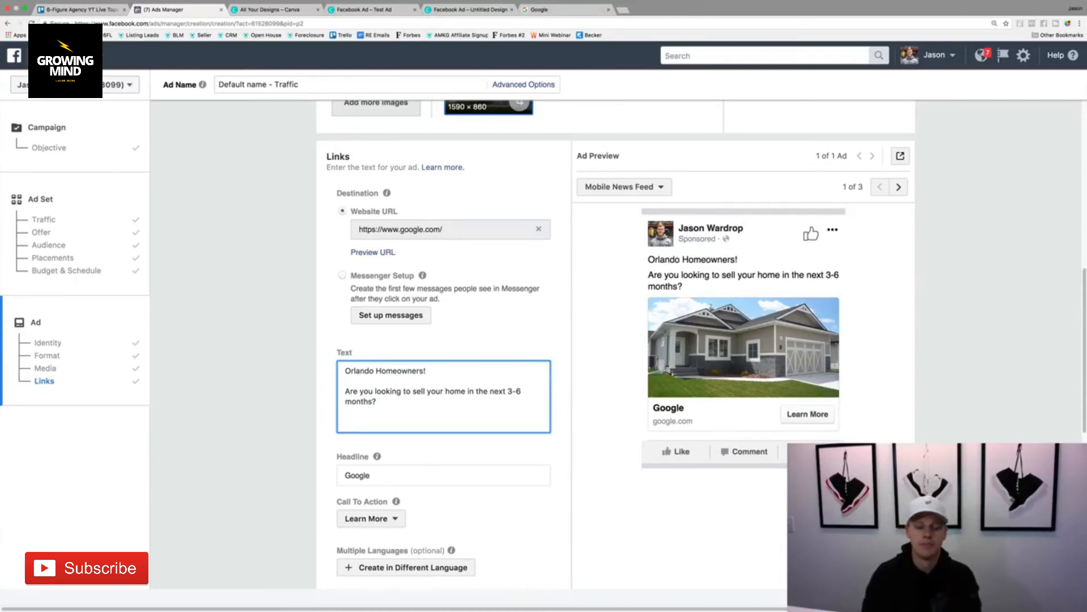
{"action": "type", "text": "I have a family of 3 looking to purchase a home i"}
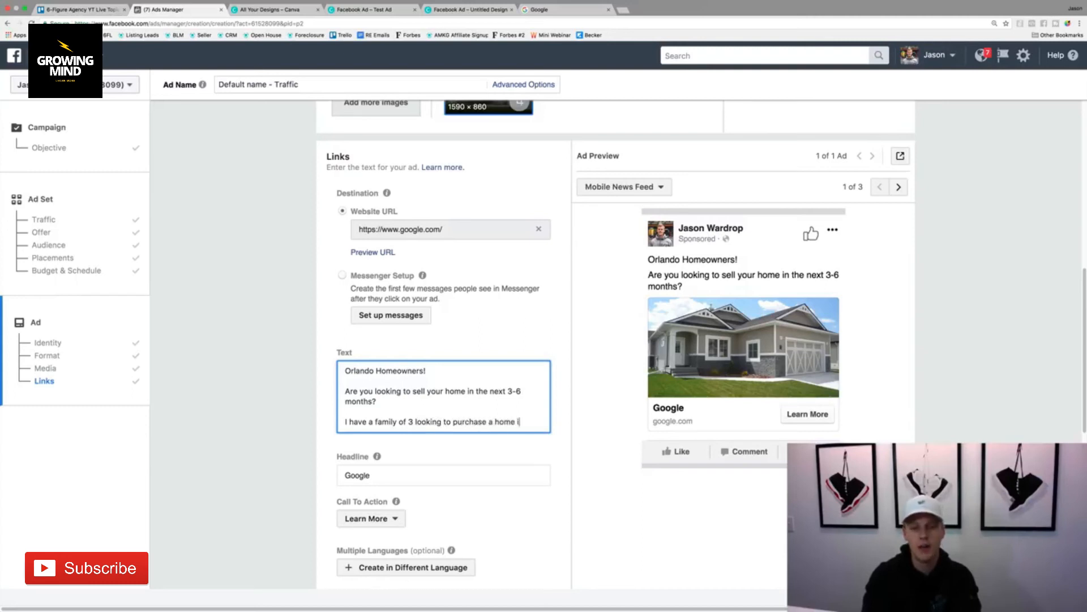
{"action": "type", "text": "n the"}
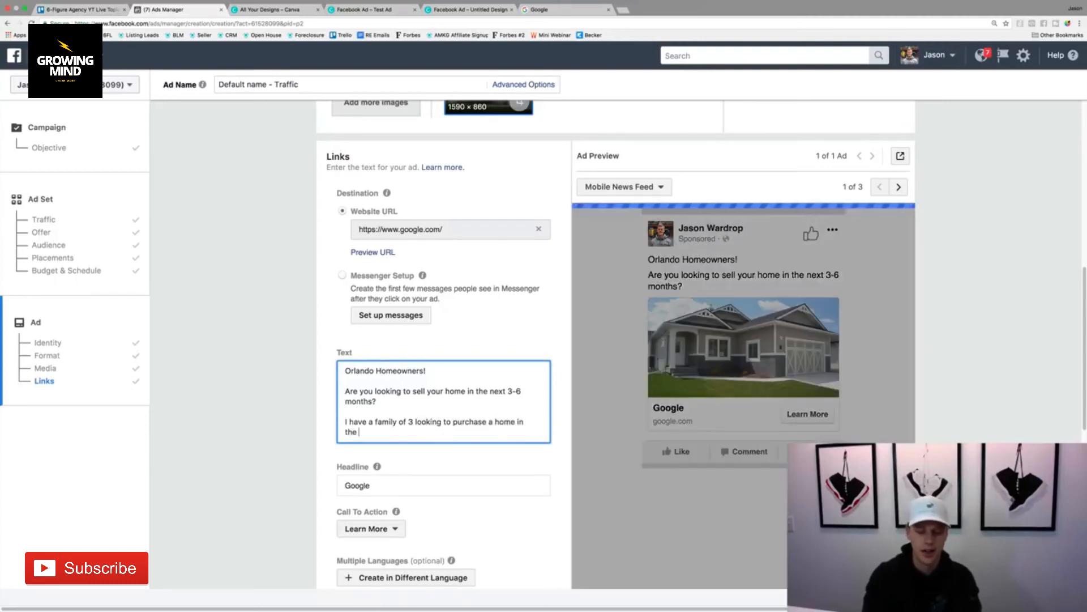
{"action": "type", "text": " [BLANK] area"}
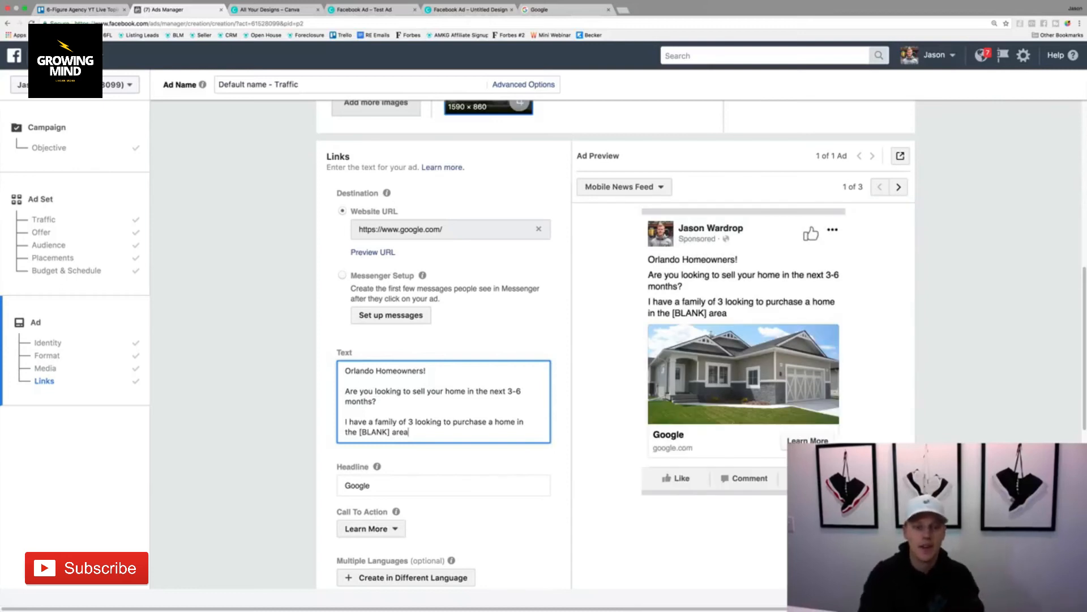
Complete the family paragraph with "who is hoping to purchase their dream home within the next few months.".
{"action": "type", "text": "w"}
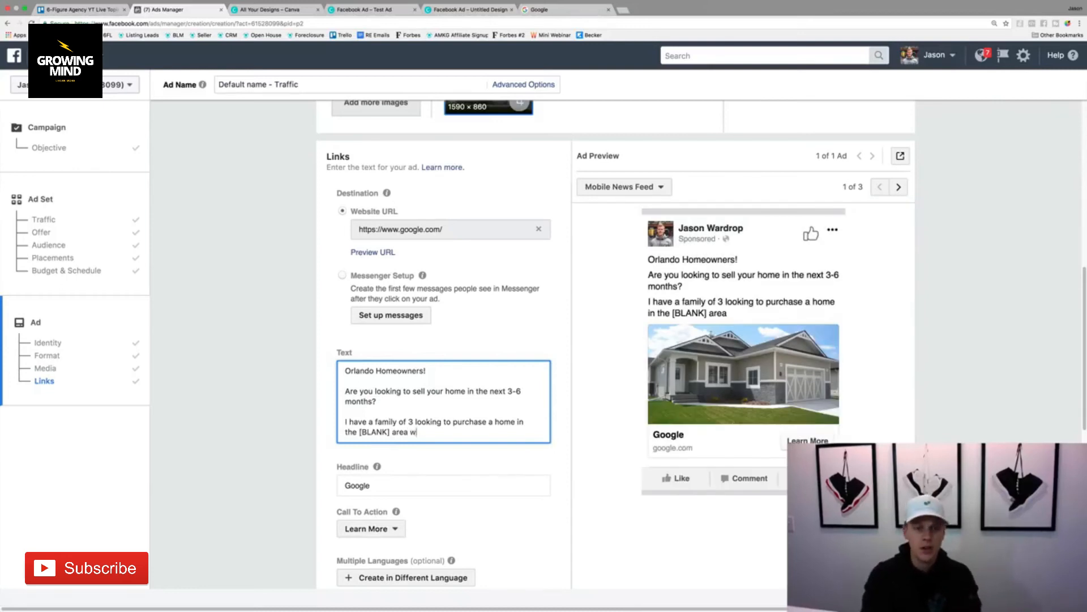
{"action": "type", "text": "ho is hoping to"}
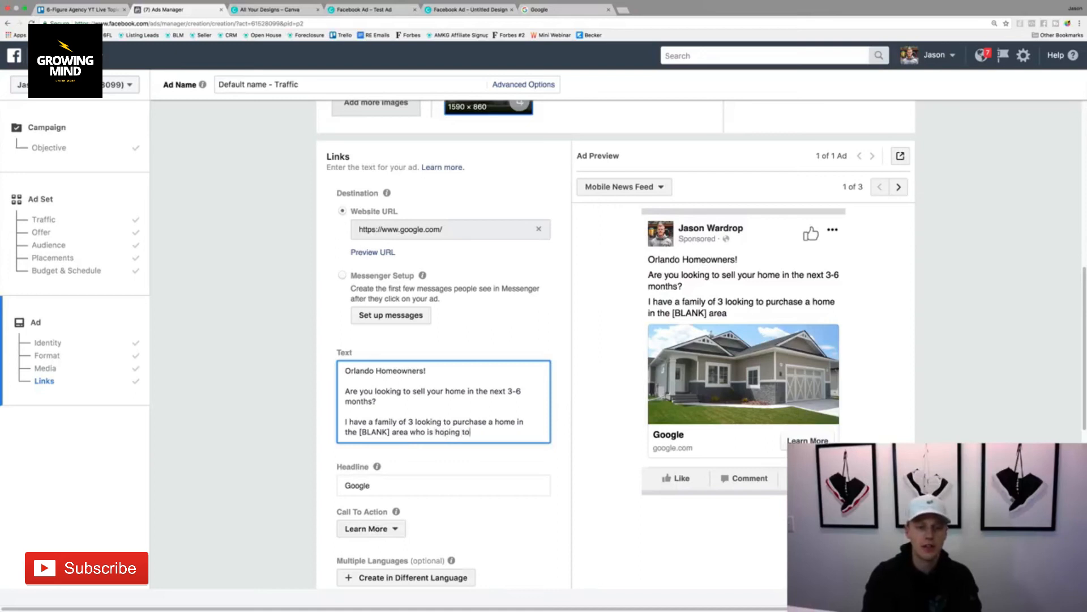
{"action": "type", "text": " purchase their "}
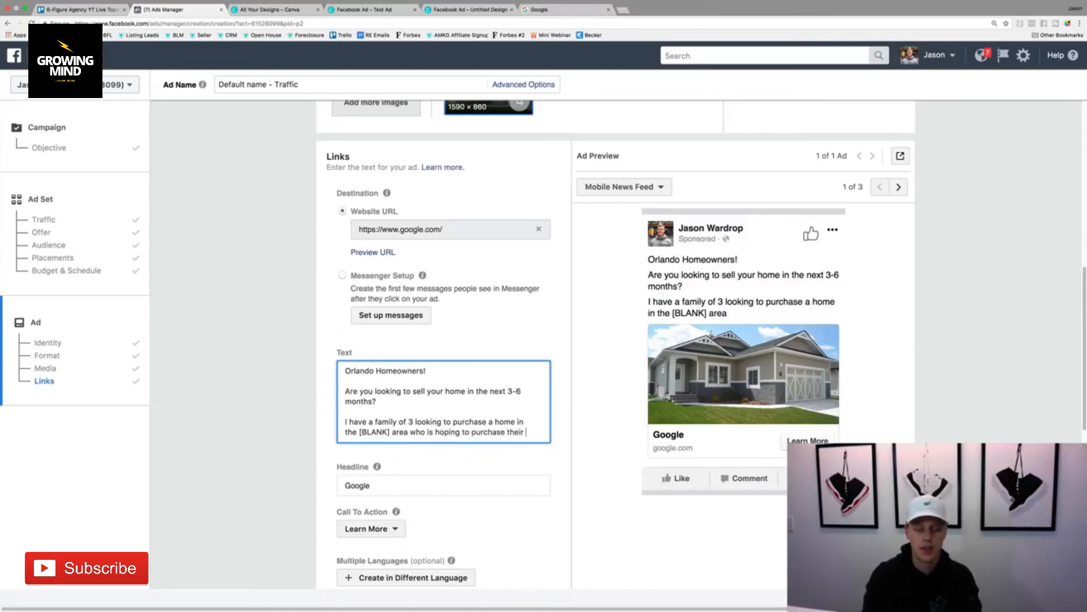
{"action": "type", "text": "dream home within the next few months."}
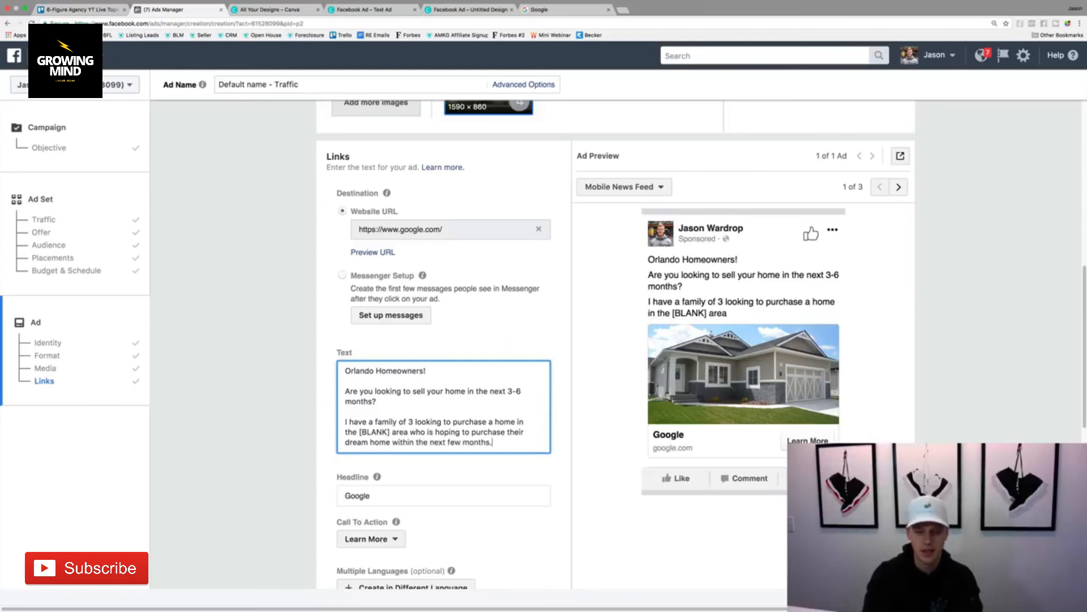
Close the ad text with a separate line reading "Full Details Click Here: LINK".
{"action": "key", "text": "Return"}
{"action": "key", "text": "Return"}
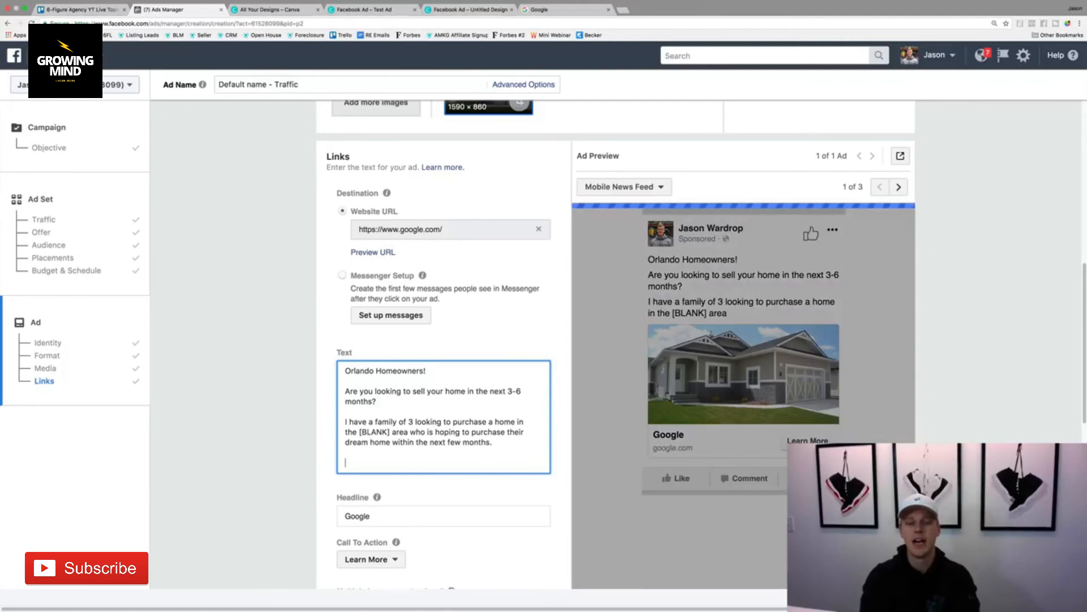
{"action": "type", "text": "Full Details Click"}
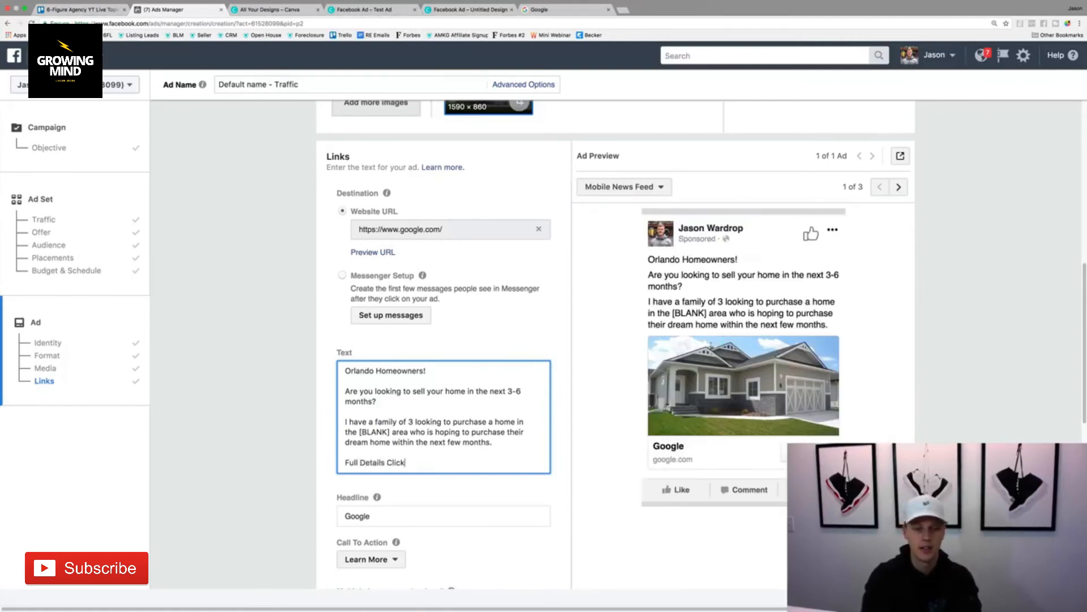
{"action": "type", "text": " Here: LINK"}
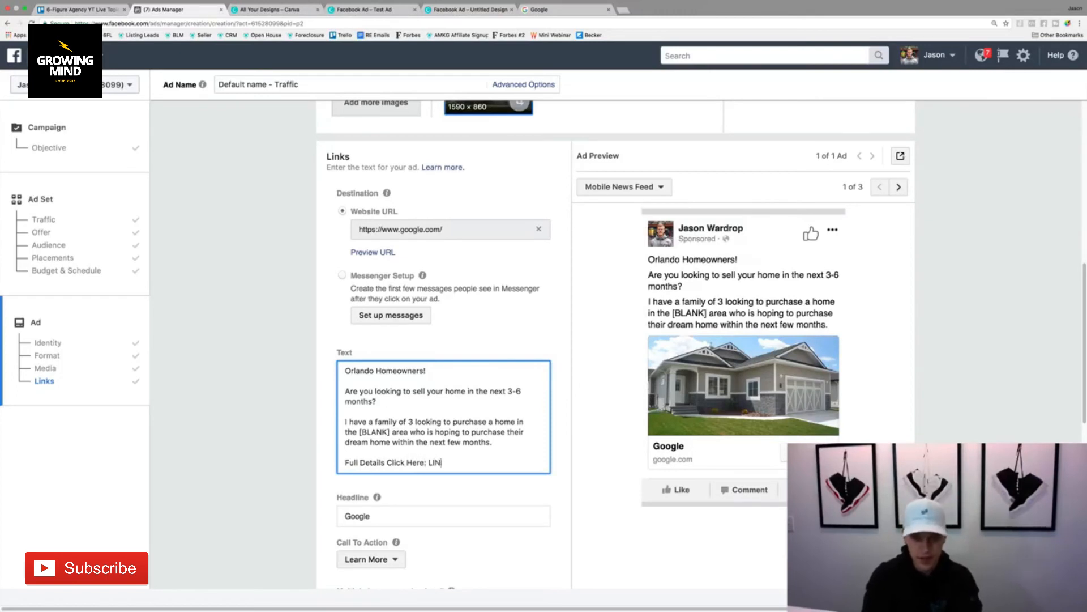
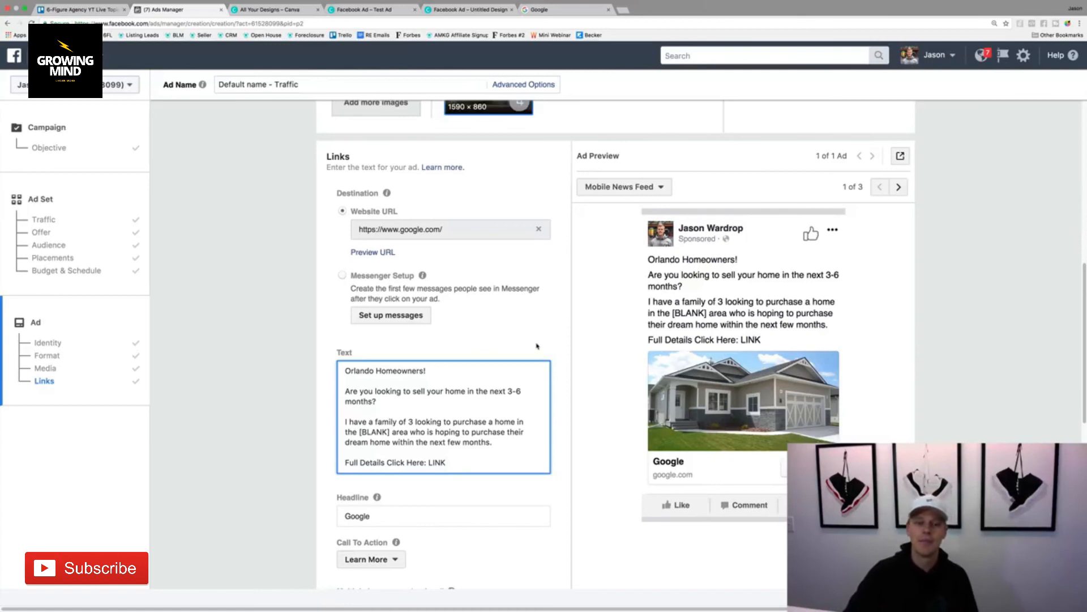
Replace the ad's headline with "Are you looking to sell your home?".
{"action": "scroll", "coordinate": [527, 343], "scroll_direction": "down", "scroll_amount": 2}
{"action": "left_click", "coordinate": [422, 445]}
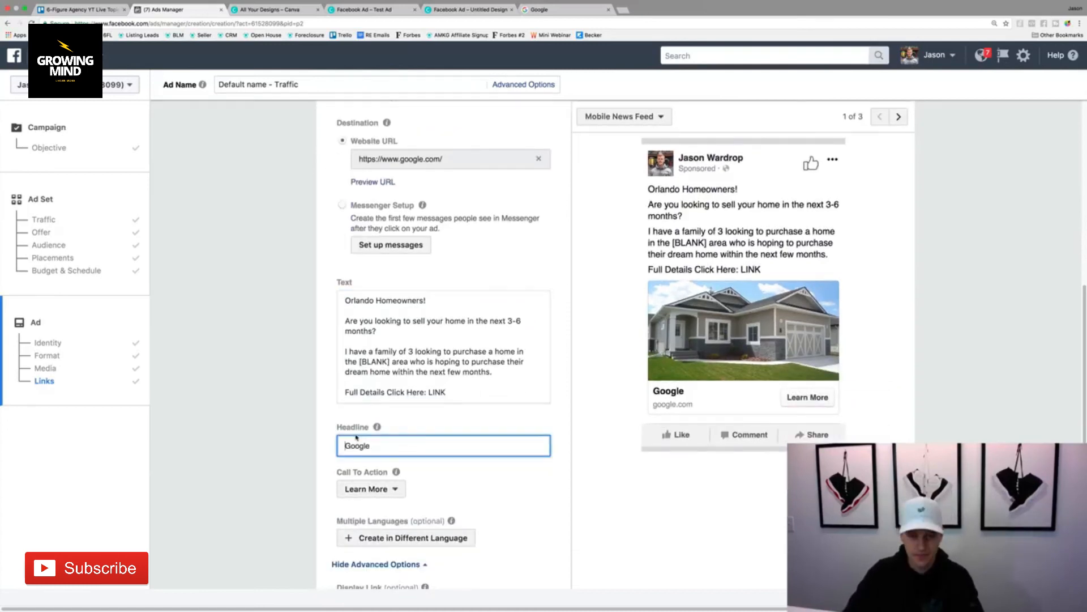
{"action": "key", "text": "super+a"}
{"action": "type", "text": "Are y"}
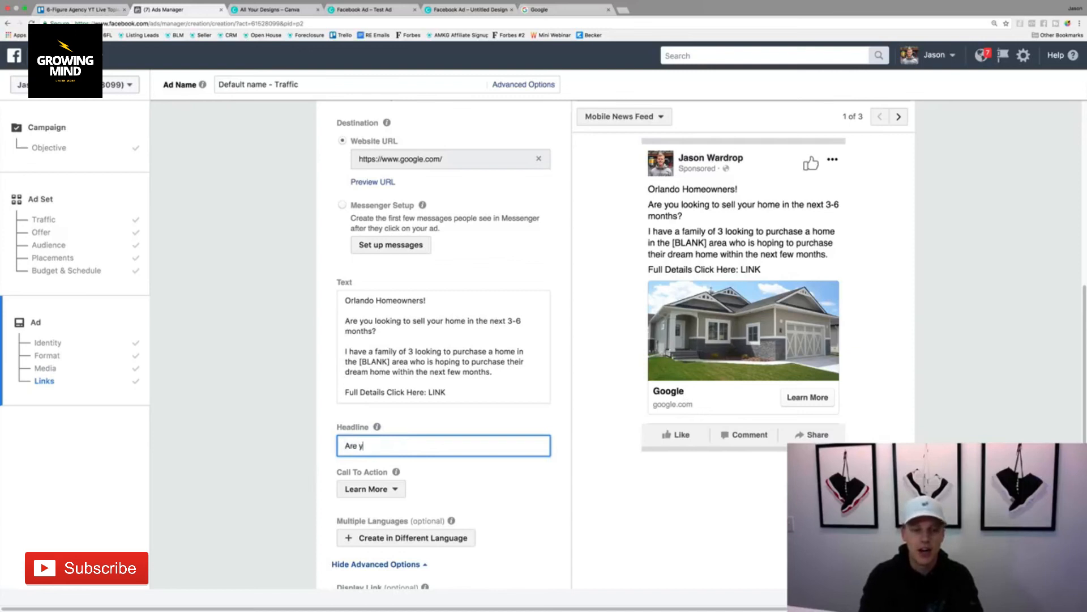
{"action": "type", "text": "ou look"}
{"action": "key", "text": "super+a"}
{"action": "key", "text": "Right"}
{"action": "type", "text": "ing to se"}
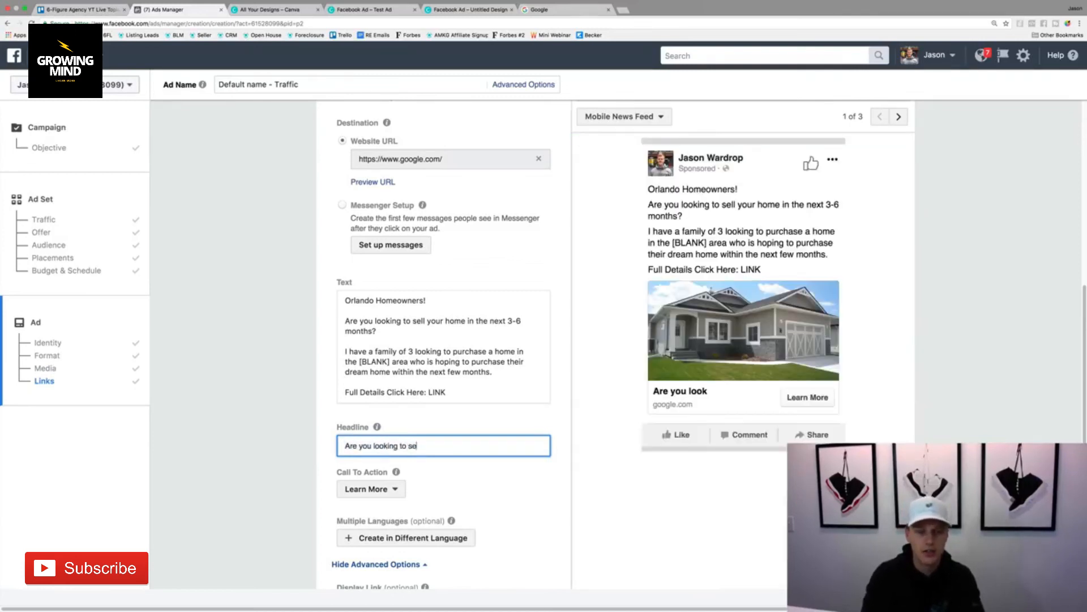
{"action": "type", "text": "ll your home?"}
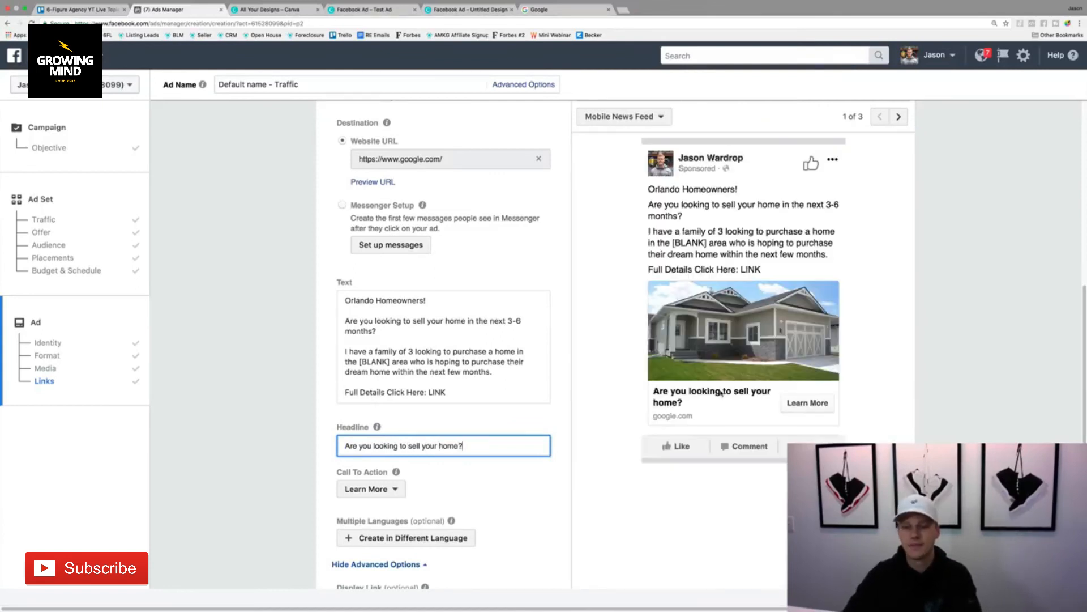
Set the ad's call to action to No Button.
{"action": "scroll", "coordinate": [432, 478], "scroll_direction": "down", "scroll_amount": 3}
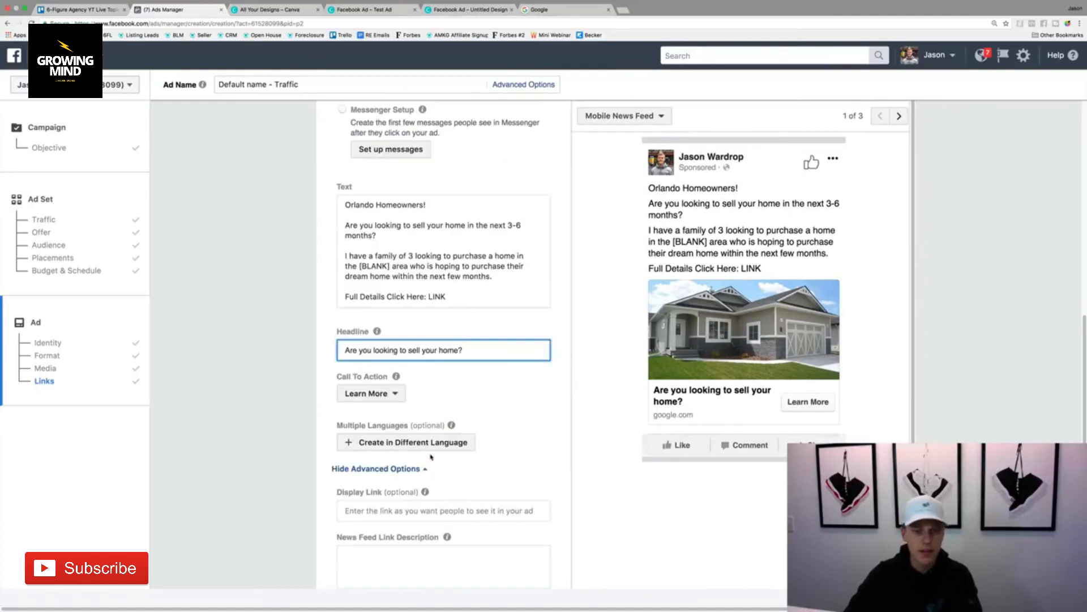
{"action": "left_click", "coordinate": [374, 394]}
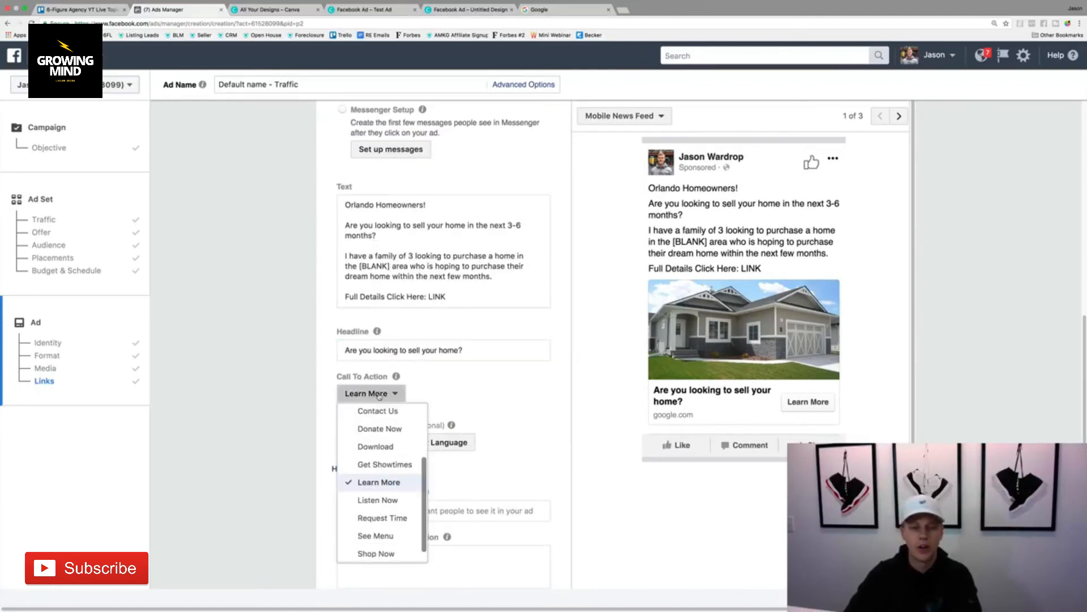
{"action": "scroll", "coordinate": [382, 424], "scroll_direction": "up", "scroll_amount": 3}
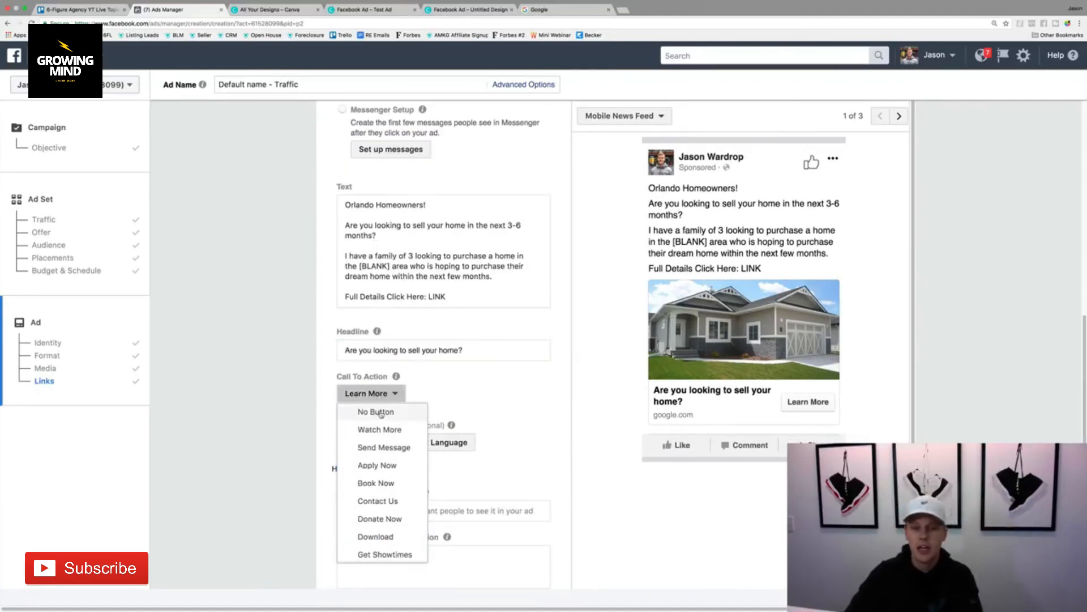
{"action": "left_click", "coordinate": [381, 412]}
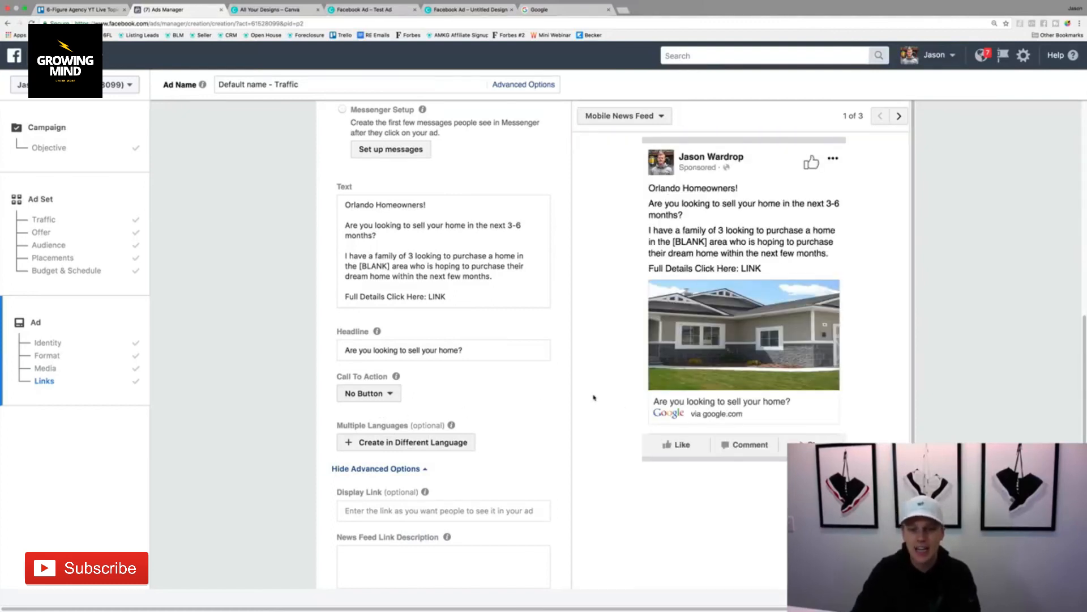
Review the available call-to-action options and set the ad's call to action back to Learn More.
{"action": "left_click", "coordinate": [388, 394]}
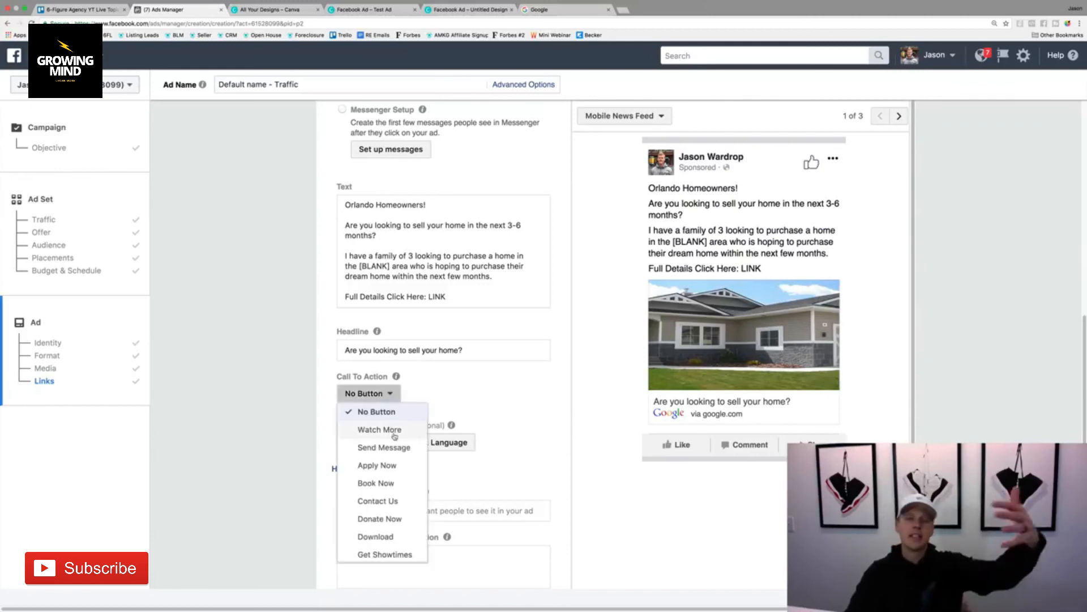
{"action": "scroll", "coordinate": [394, 438], "scroll_direction": "down", "scroll_amount": 1}
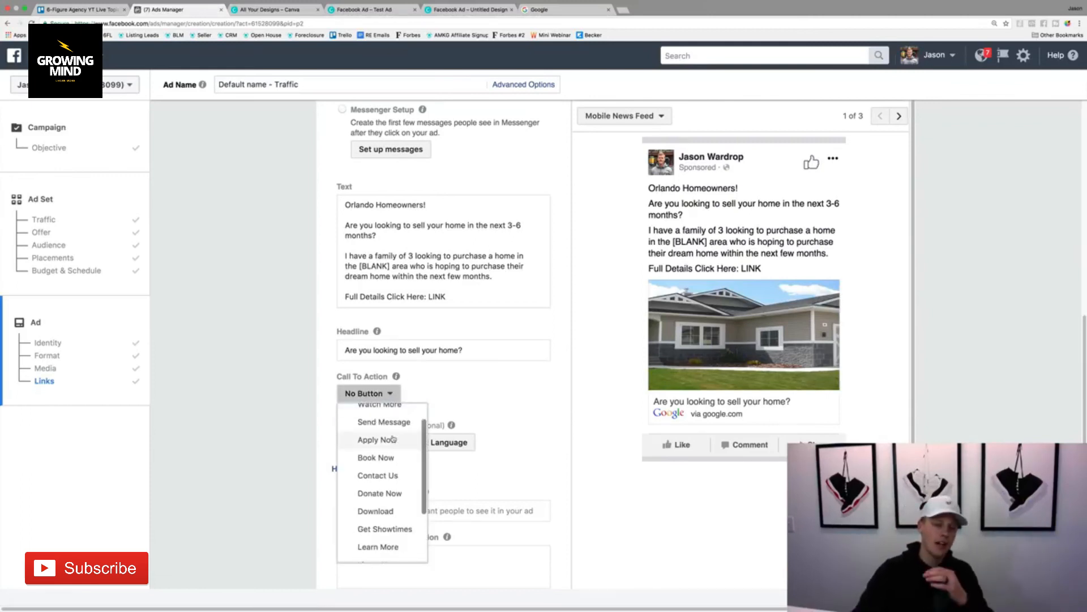
{"action": "scroll", "coordinate": [399, 440], "scroll_direction": "down", "scroll_amount": 3}
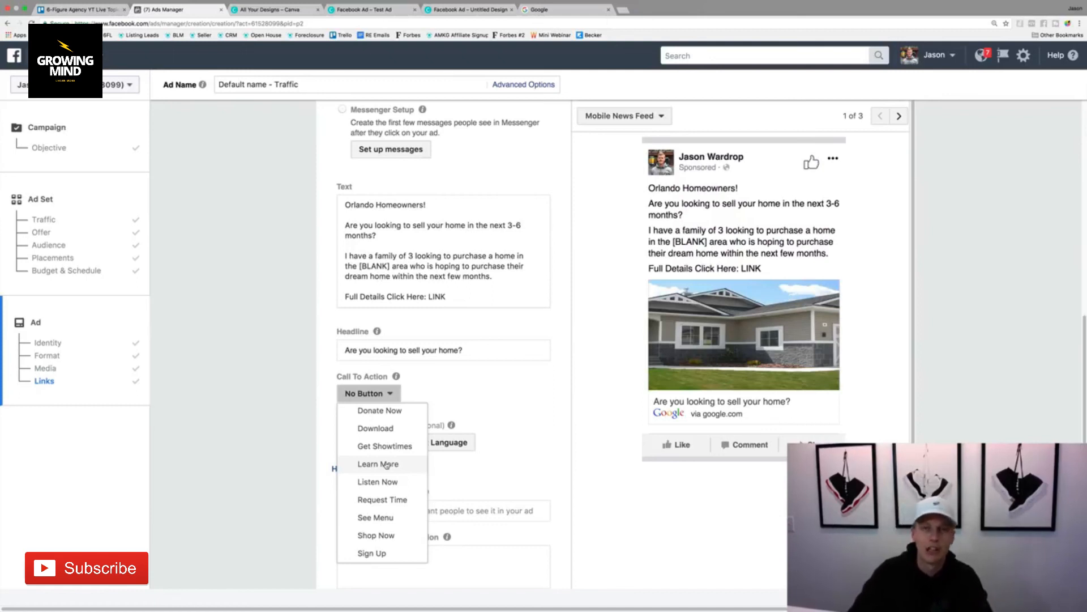
{"action": "left_click", "coordinate": [515, 422]}
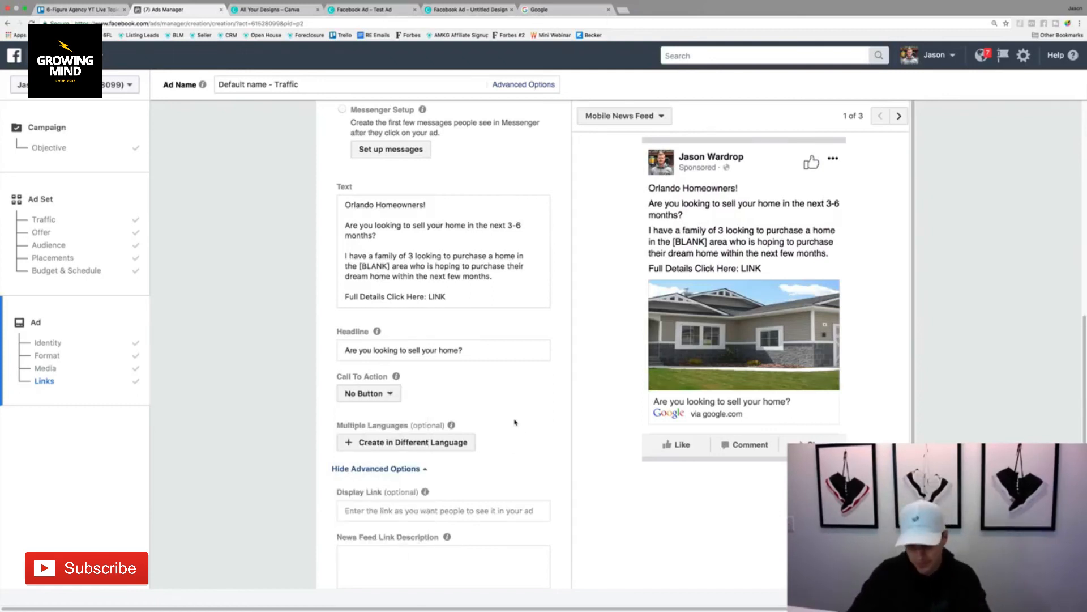
{"action": "left_click", "coordinate": [396, 395]}
{"action": "scroll", "coordinate": [385, 518], "scroll_direction": "down", "scroll_amount": 2}
{"action": "left_click", "coordinate": [390, 516]}
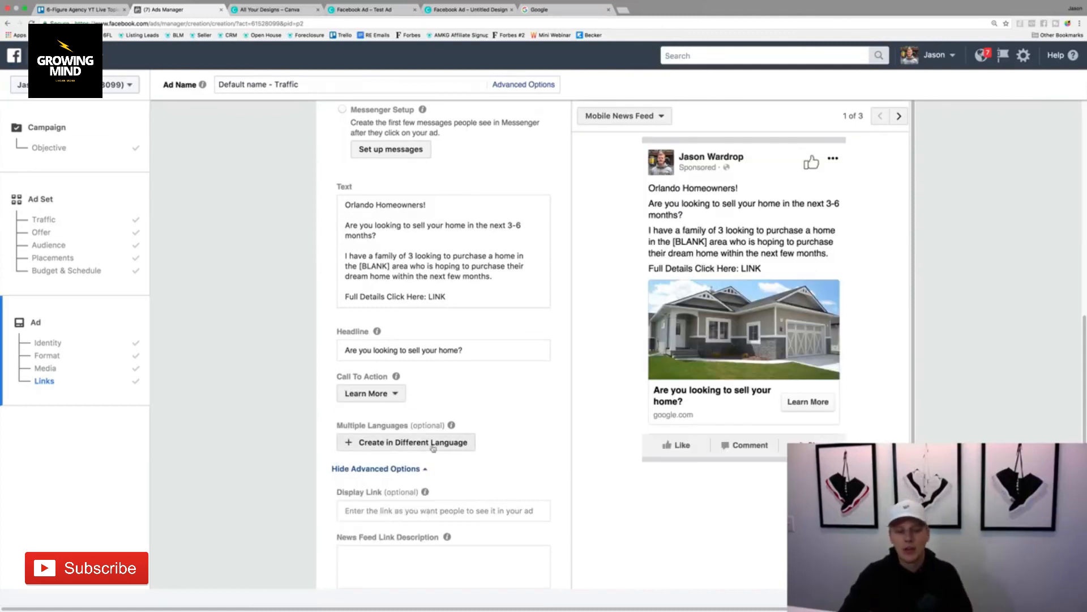
Enter "Test Copy" as the ad's News Feed link description.
{"action": "scroll", "coordinate": [431, 450], "scroll_direction": "down", "scroll_amount": 2}
{"action": "left_click", "coordinate": [417, 457]}
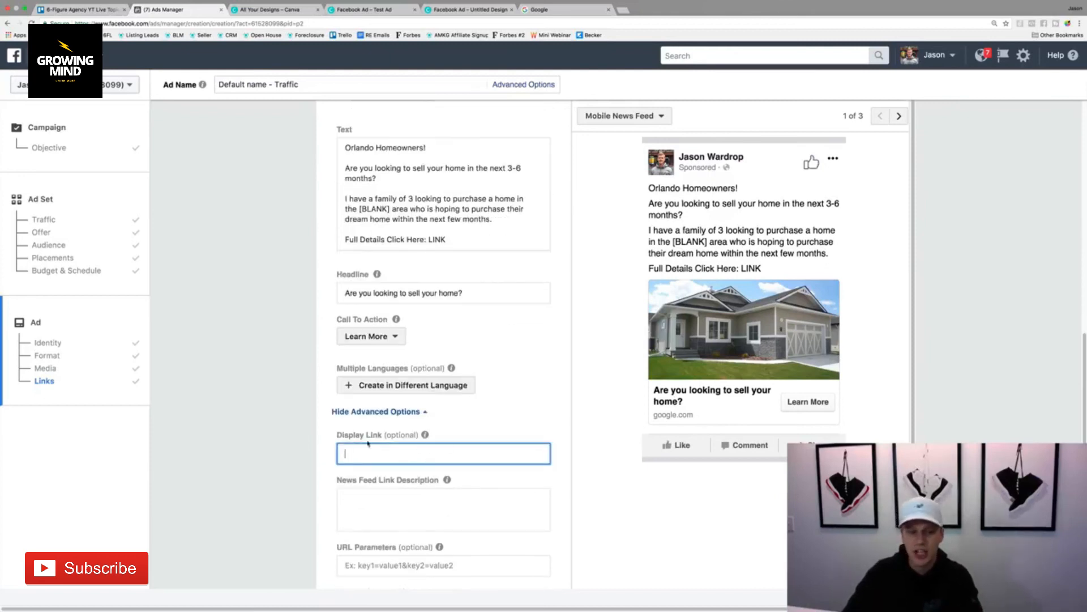
{"action": "left_click", "coordinate": [390, 496]}
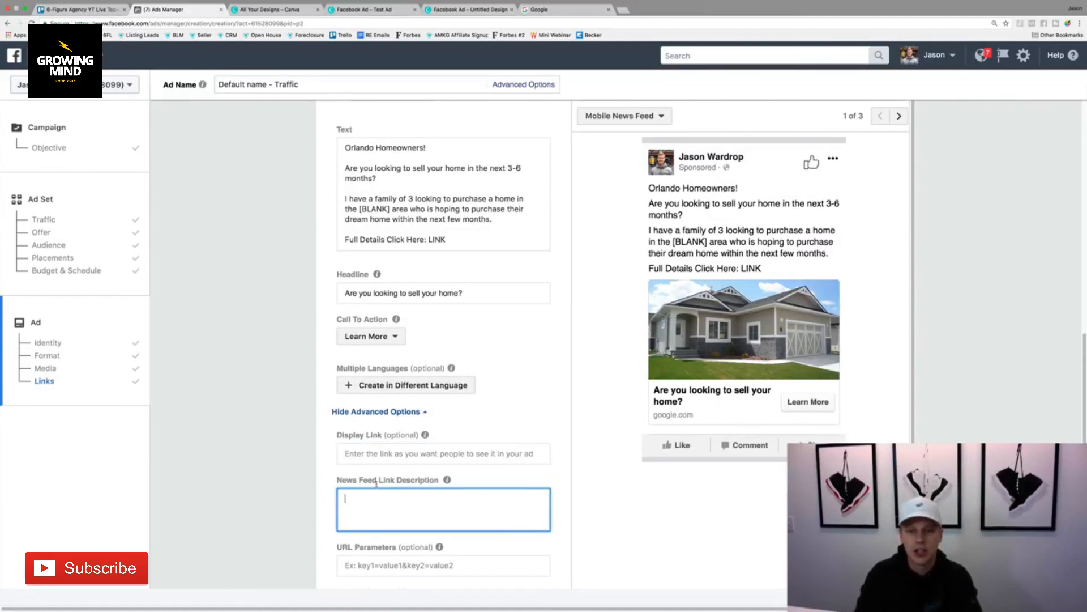
{"action": "type", "text": "Test "}
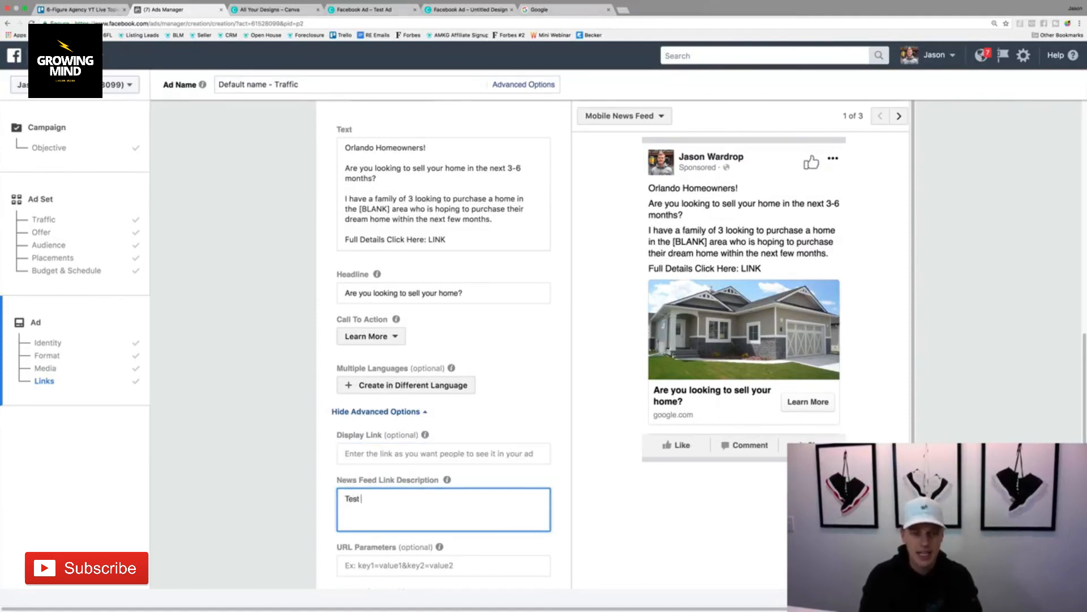
{"action": "type", "text": "Copy"}
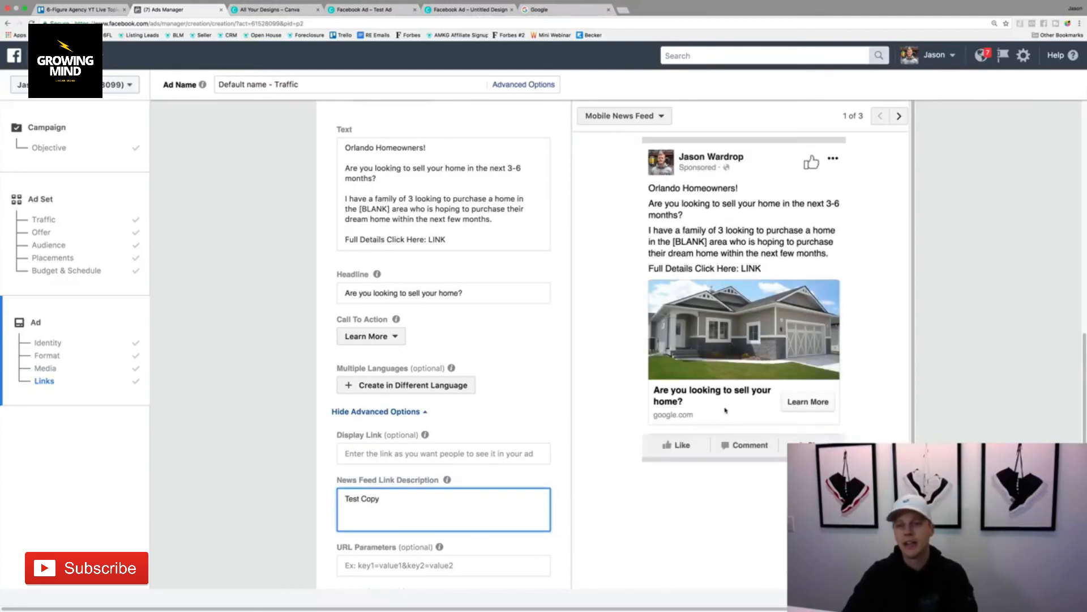
Preview the ad across its placements, ending on the Desktop News Feed version.
{"action": "scroll", "coordinate": [735, 395], "scroll_direction": "up", "scroll_amount": 2}
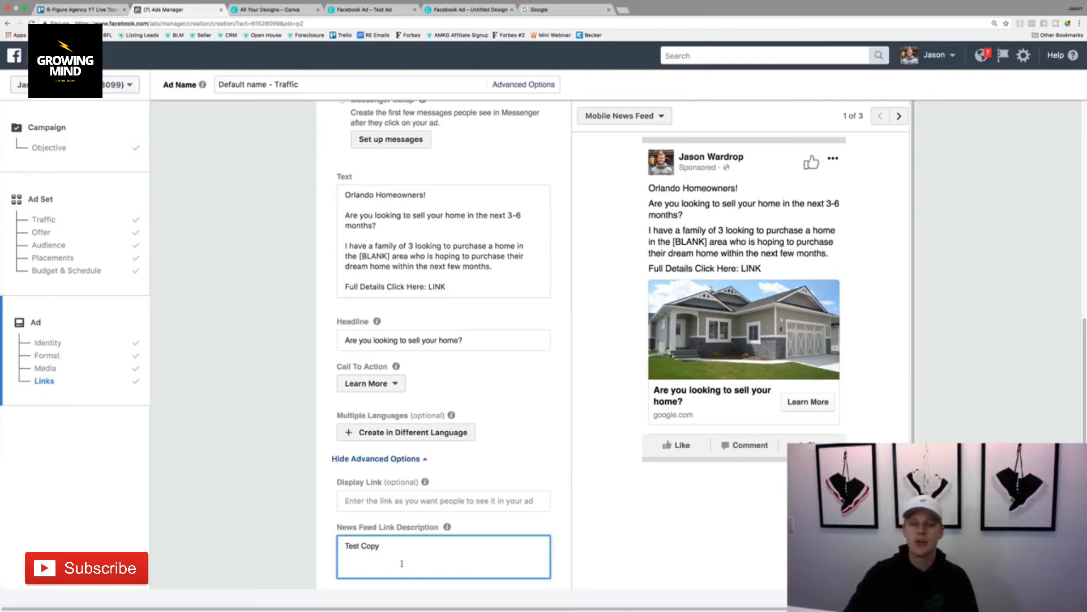
{"action": "left_click", "coordinate": [899, 118]}
{"action": "left_click", "coordinate": [880, 116]}
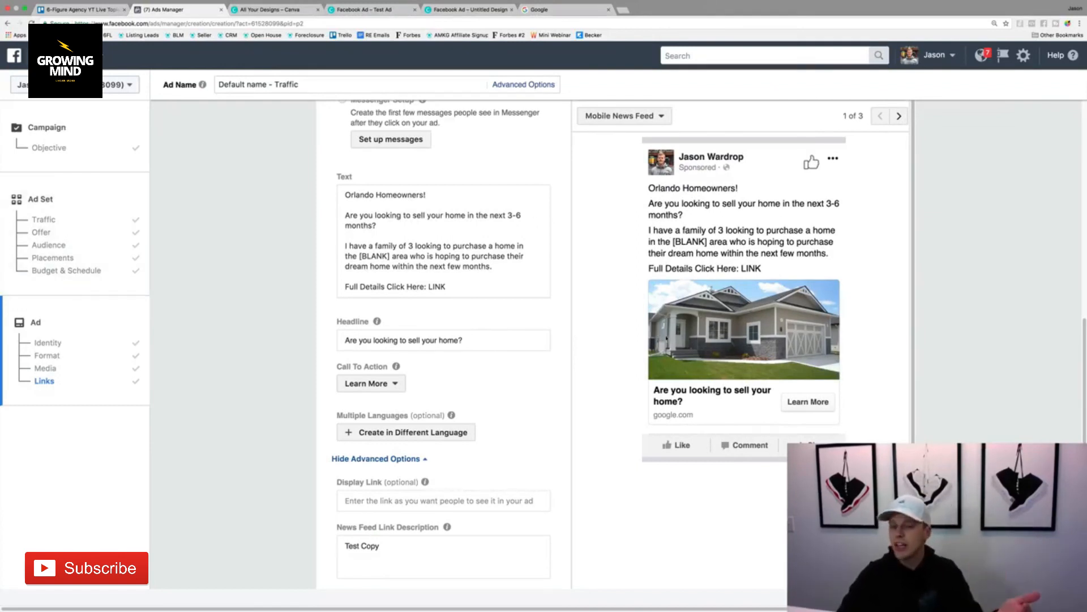
{"action": "left_click", "coordinate": [897, 116]}
{"action": "left_click", "coordinate": [897, 117]}
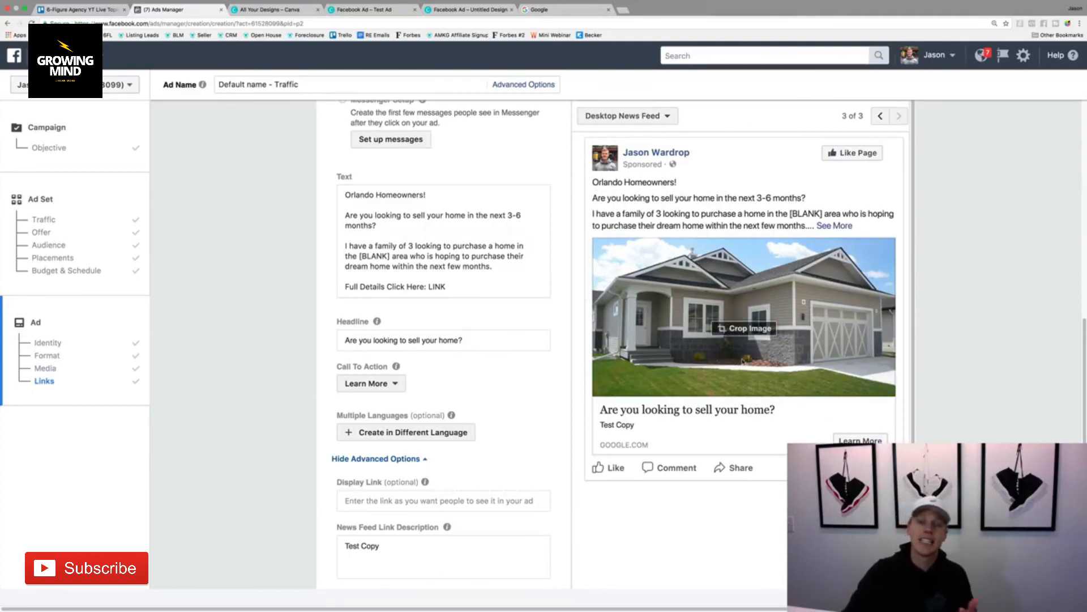
Replace the News Feed link description with "Orlando Homeowners looking to sell in the next 3-6 months. We have a family looking to buy!".
{"action": "left_click_drag", "start_coordinate": [387, 549], "coordinate": [342, 543]}
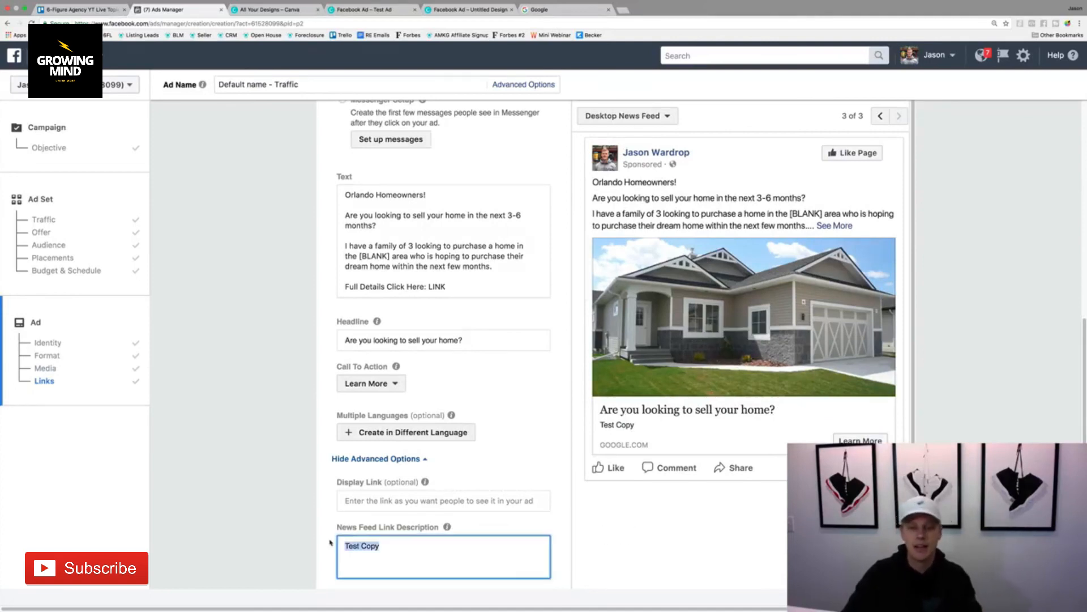
{"action": "type", "text": "Orlando"}
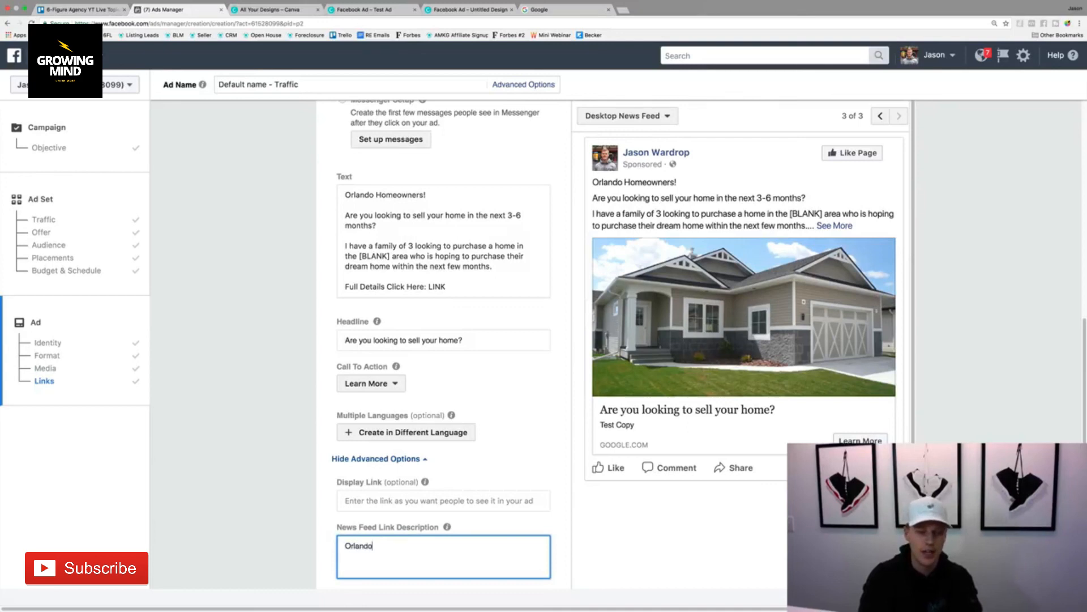
{"action": "type", "text": " Homeowners "}
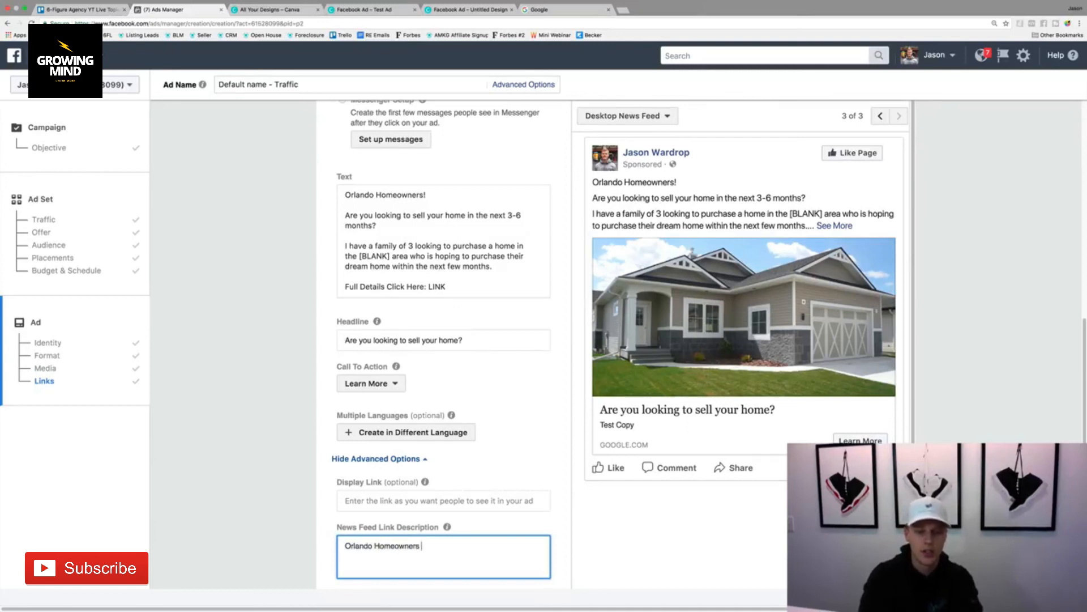
{"action": "type", "text": "looking to sell in the next"}
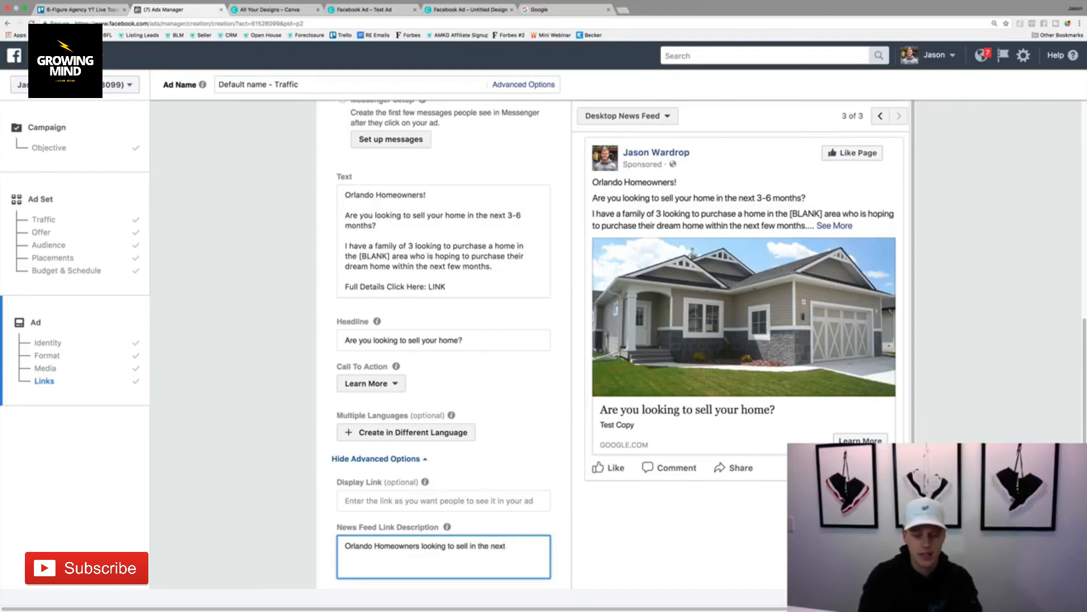
{"action": "type", "text": " 3-6 months"}
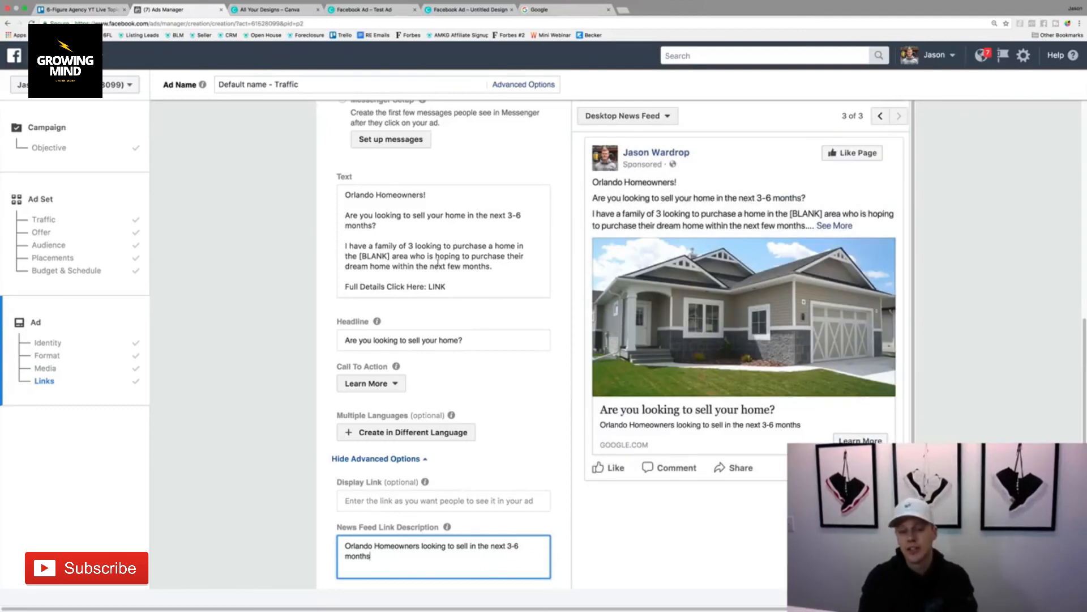
{"action": "type", "text": ". WE hav"}
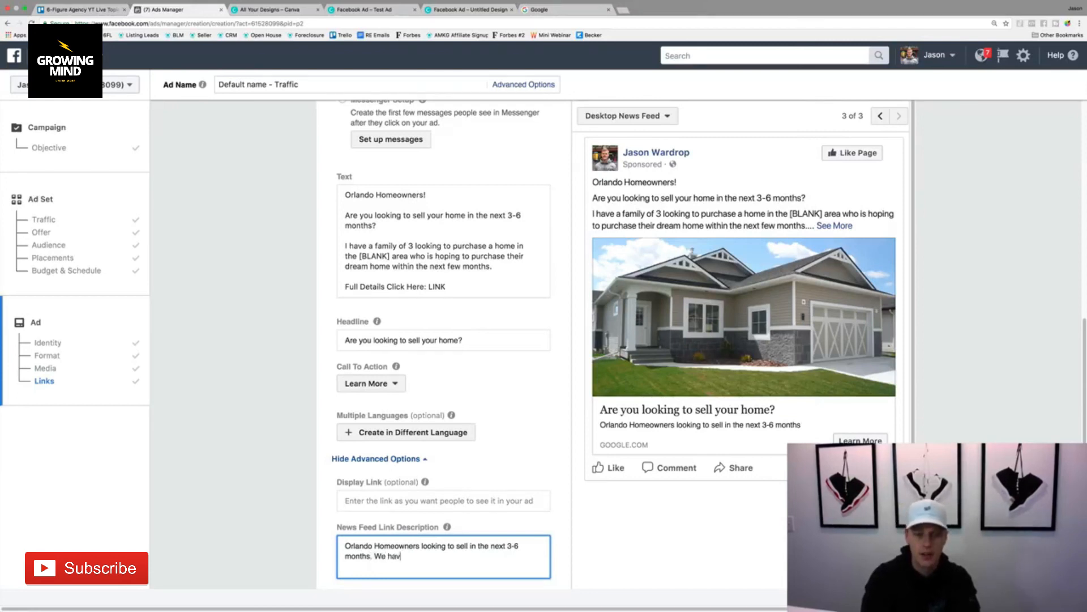
{"action": "type", "text": "e a family looking to buy!"}
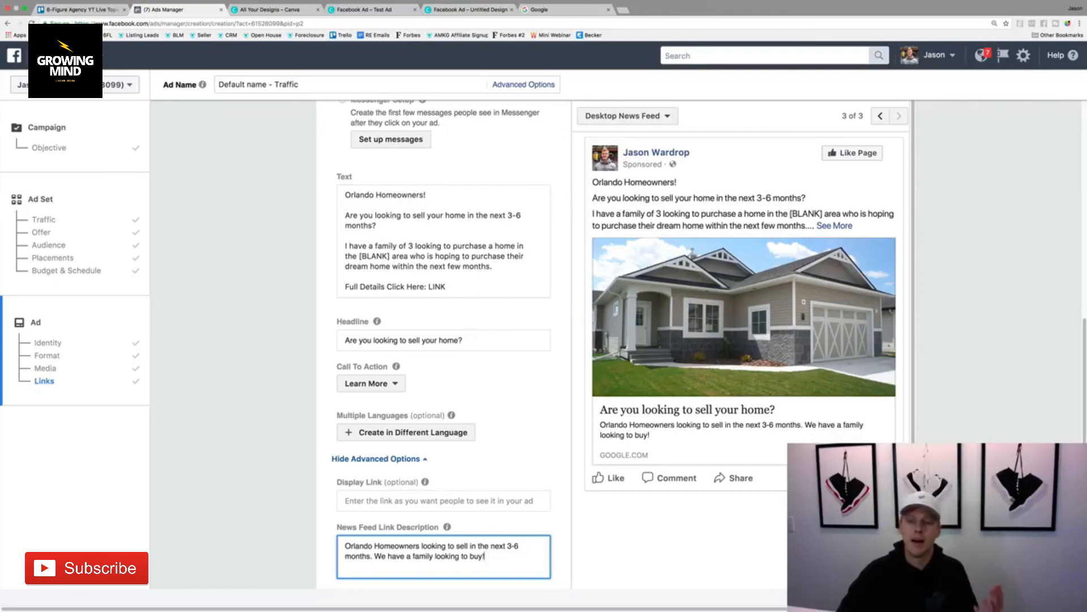
{"action": "scroll", "coordinate": [567, 443], "scroll_direction": "down", "scroll_amount": 3}
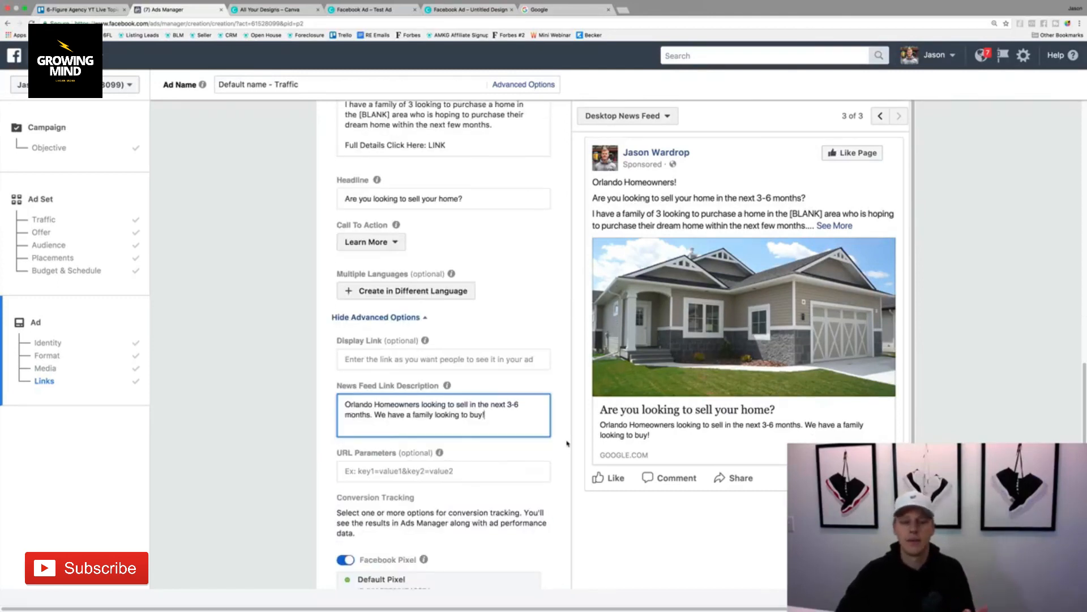
{"action": "scroll", "coordinate": [567, 443], "scroll_direction": "down", "scroll_amount": 4}
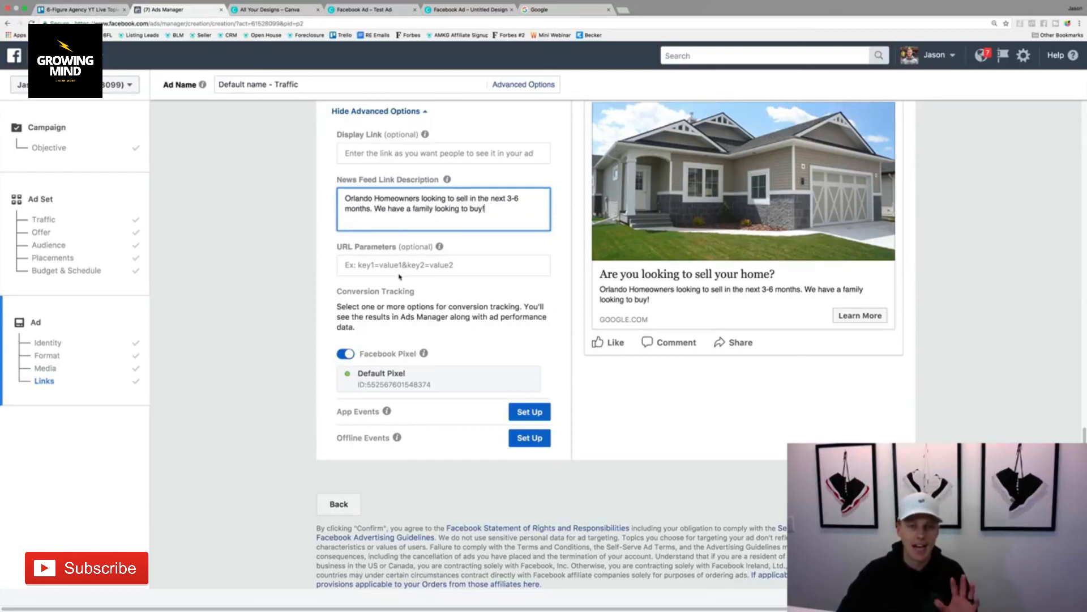
{"action": "left_click", "coordinate": [488, 292]}
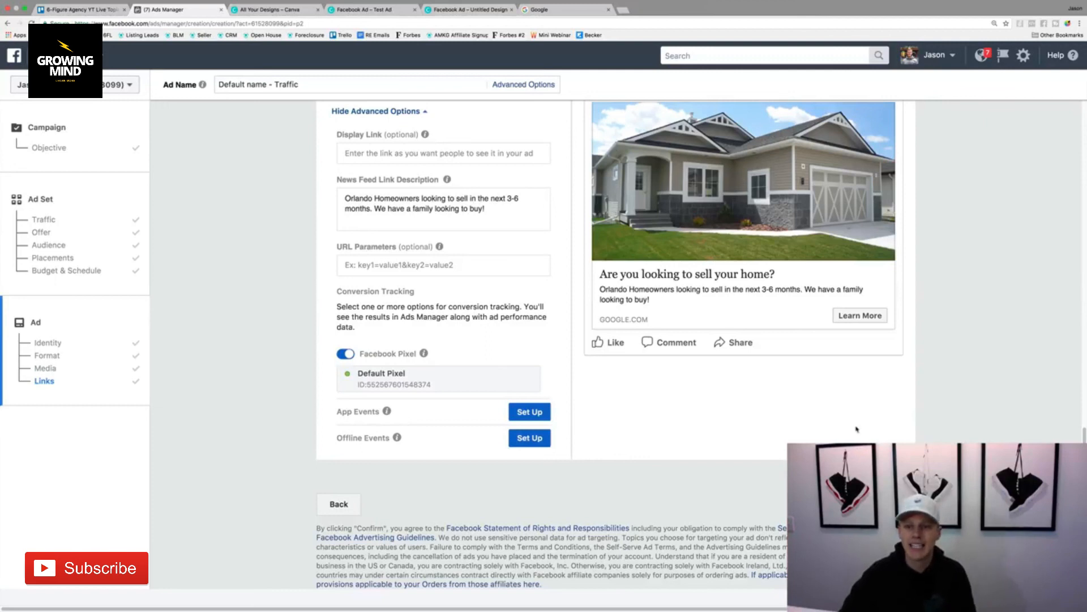
Leave the unfinished ad and open the account's campaign list in Ads Manager.
{"action": "left_click", "coordinate": [57, 55]}
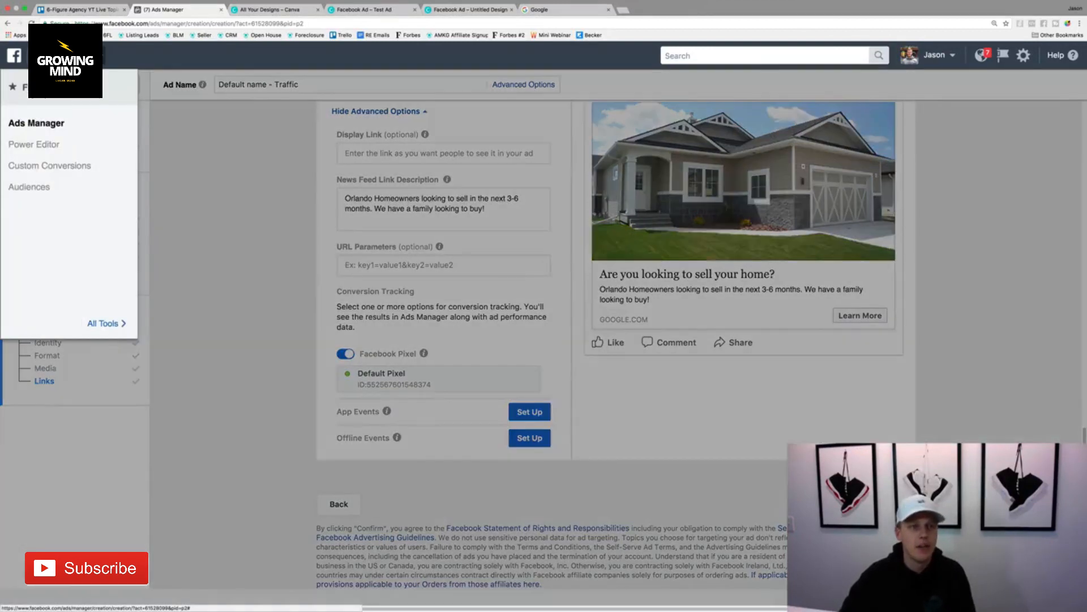
{"action": "left_click", "coordinate": [36, 124]}
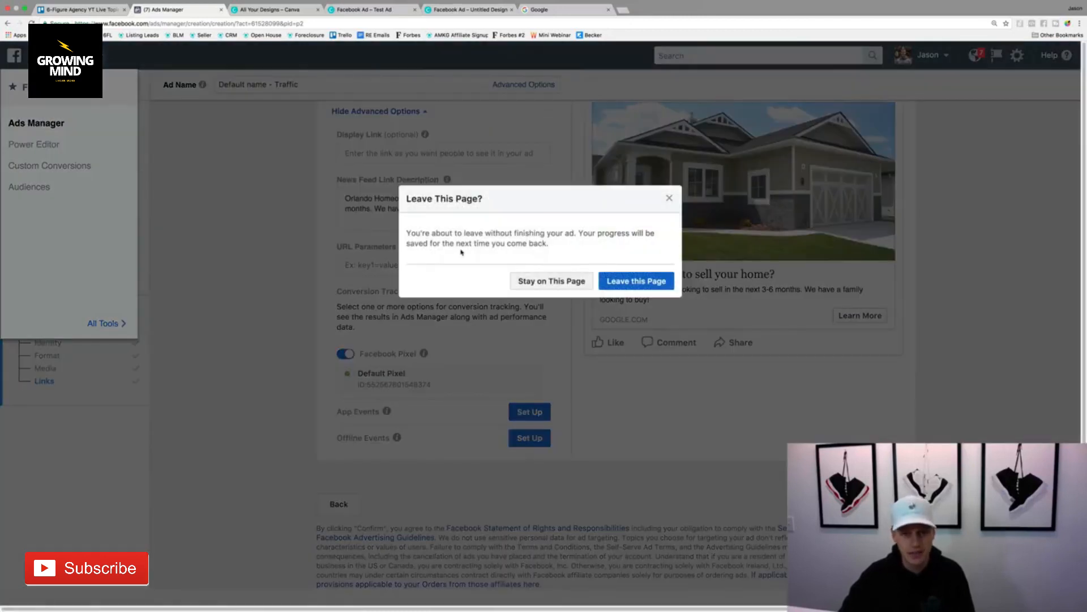
{"action": "left_click", "coordinate": [606, 282]}
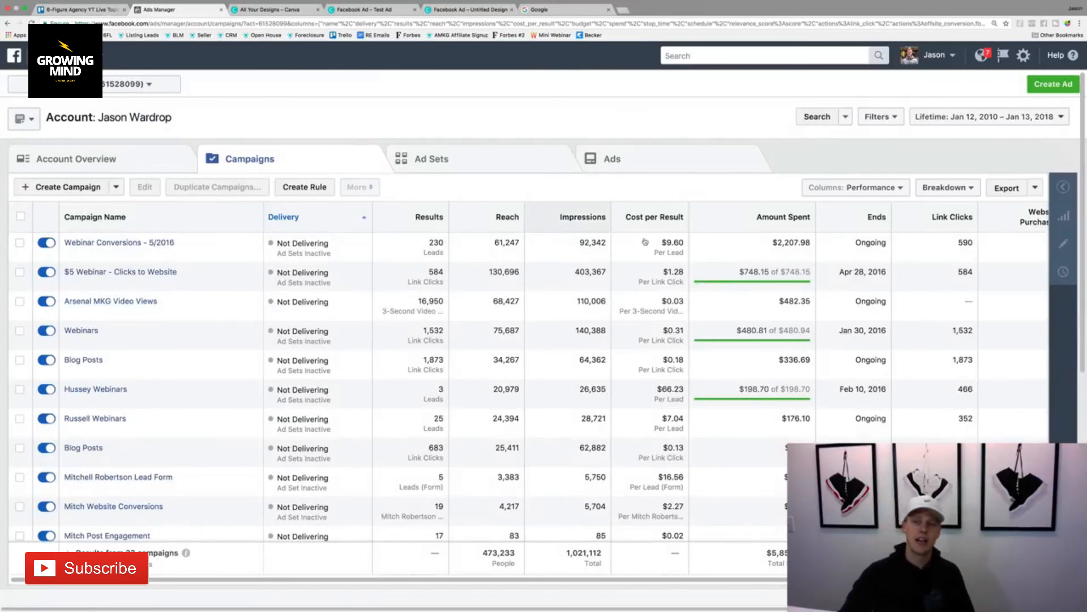
Set the campaign report's date range to Last 7 days.
{"action": "left_click", "coordinate": [989, 118]}
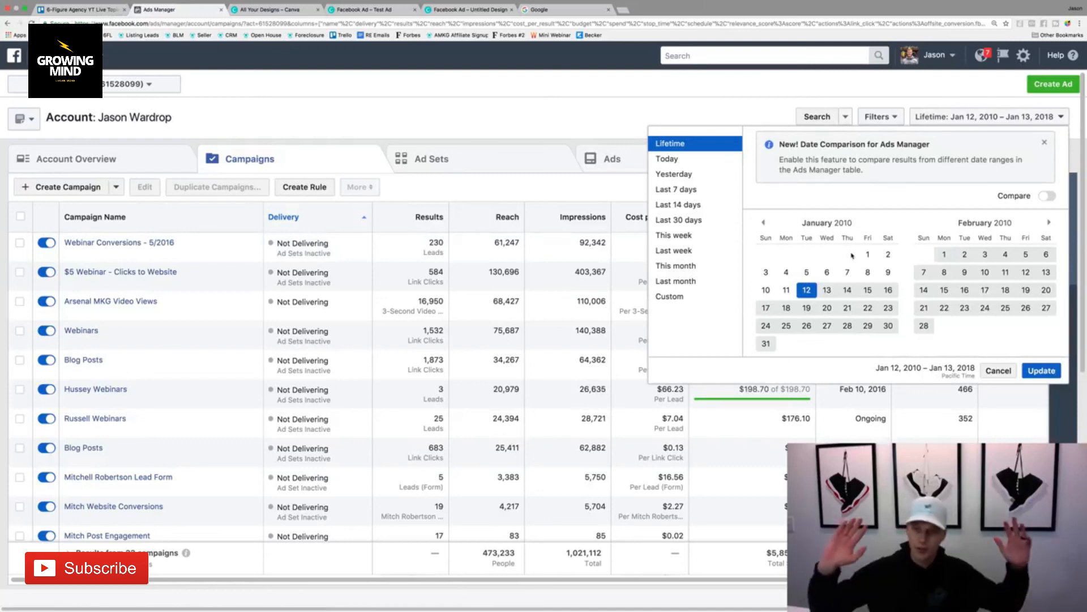
{"action": "left_click", "coordinate": [708, 165]}
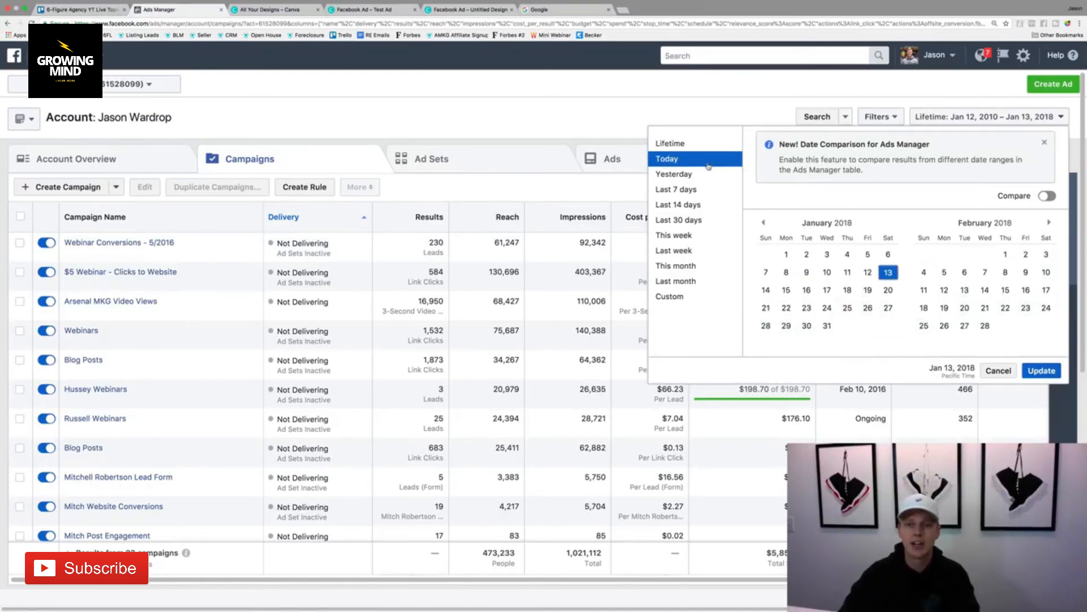
{"action": "left_click", "coordinate": [690, 192]}
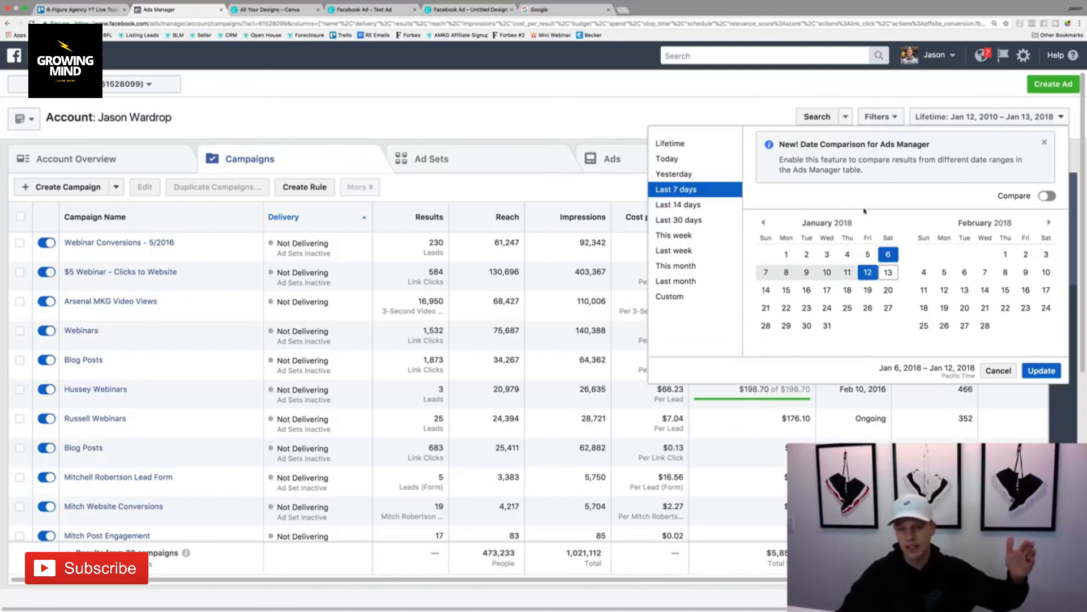
{"action": "left_click", "coordinate": [1042, 371]}
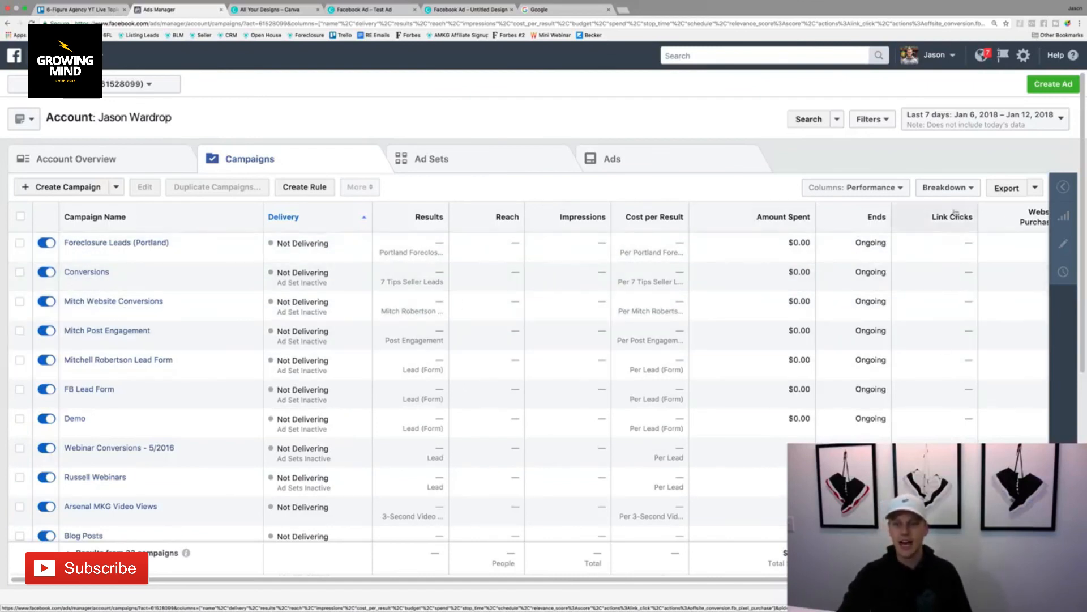
View the campaign table with the Delivery column preset, switch it to Engagement, and check the other available presets.
{"action": "left_click", "coordinate": [884, 190]}
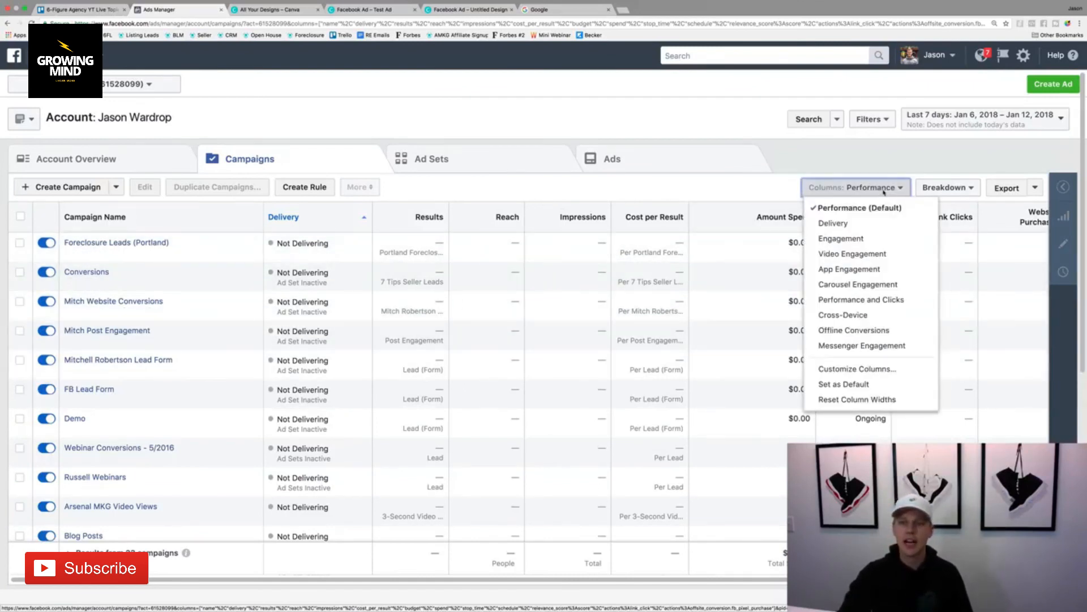
{"action": "left_click", "coordinate": [882, 227]}
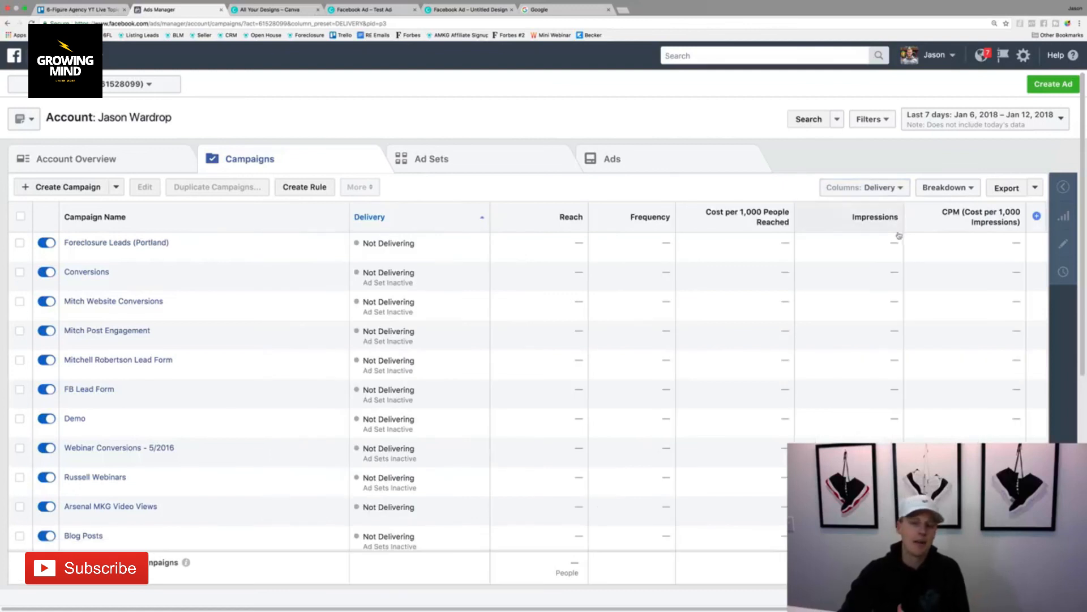
{"action": "left_click", "coordinate": [880, 189]}
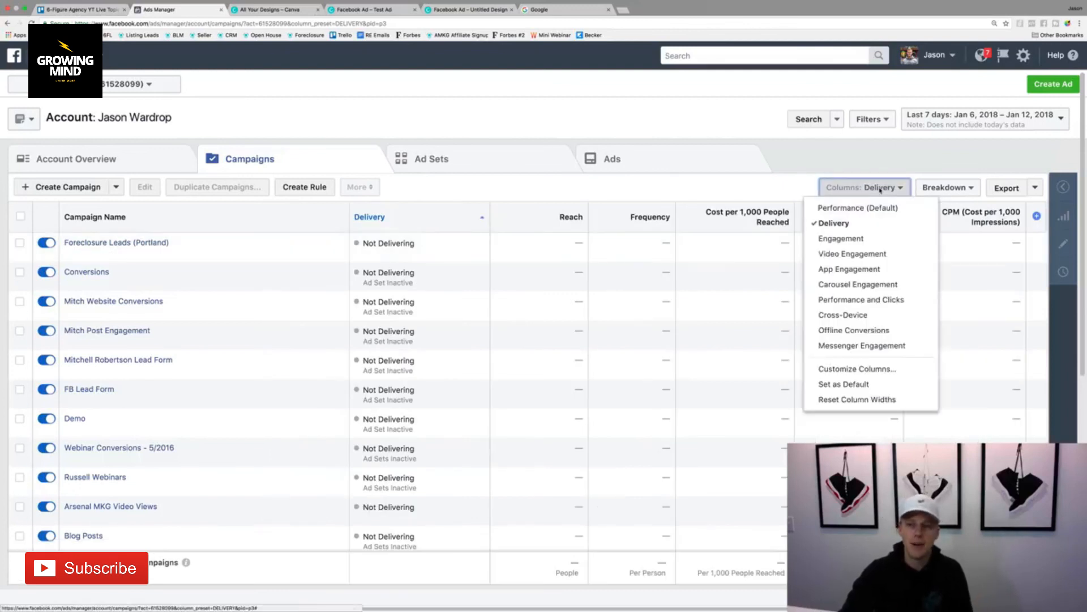
{"action": "left_click", "coordinate": [876, 243]}
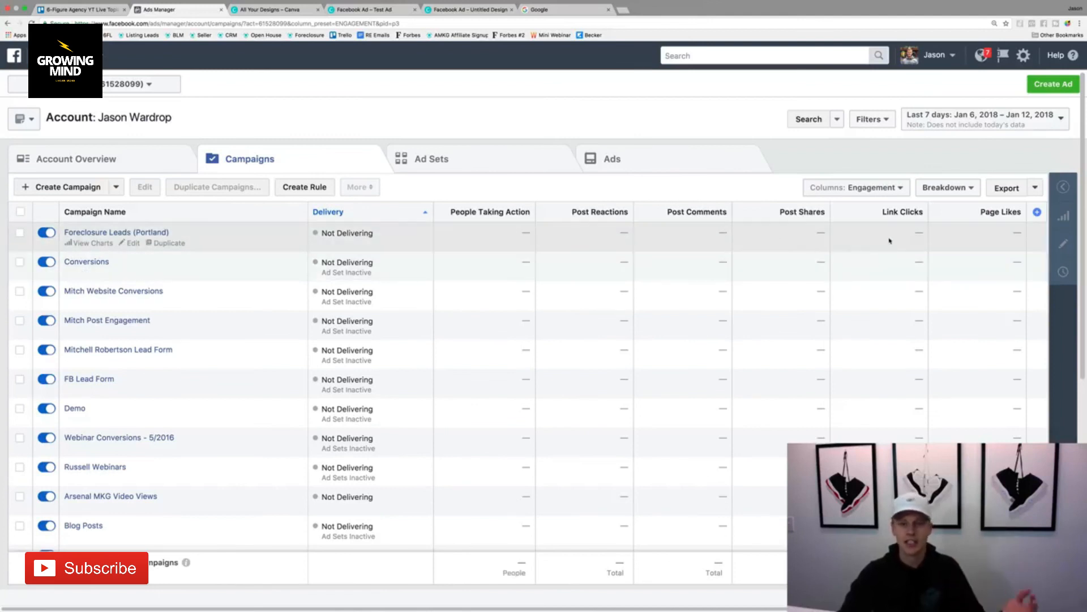
{"action": "left_click", "coordinate": [879, 190]}
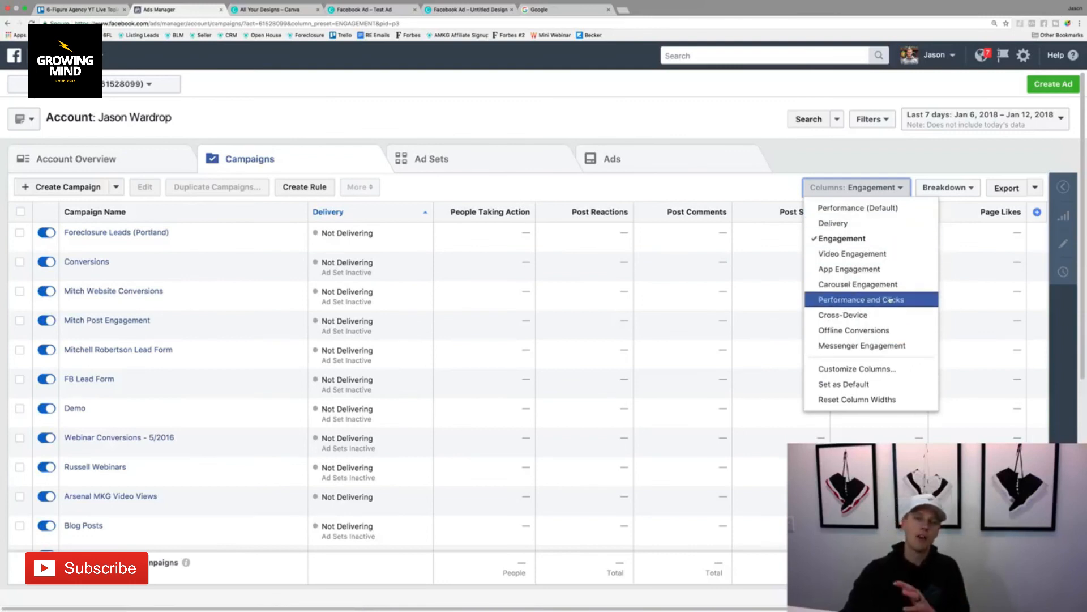
{"action": "left_click", "coordinate": [829, 151]}
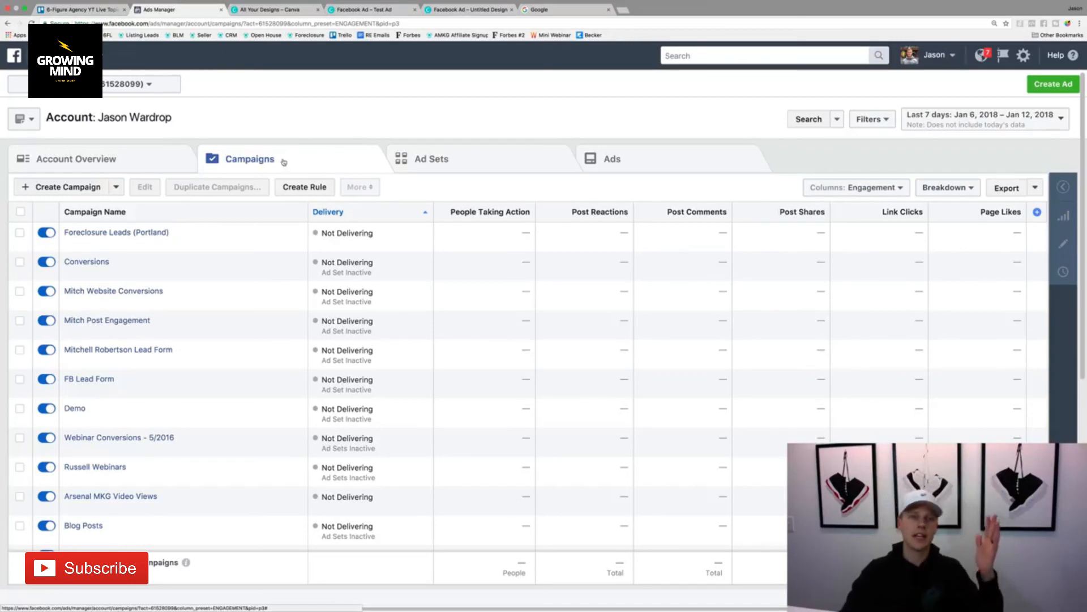
Look through the account's ad sets and ads, and return to the campaign list.
{"action": "left_click", "coordinate": [443, 158]}
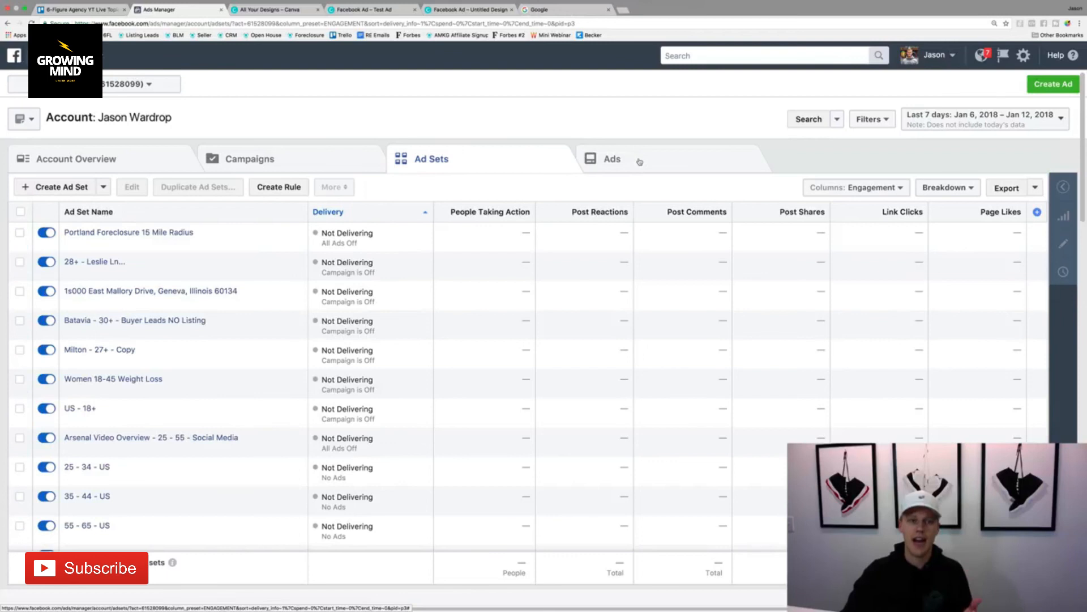
{"action": "left_click", "coordinate": [639, 162]}
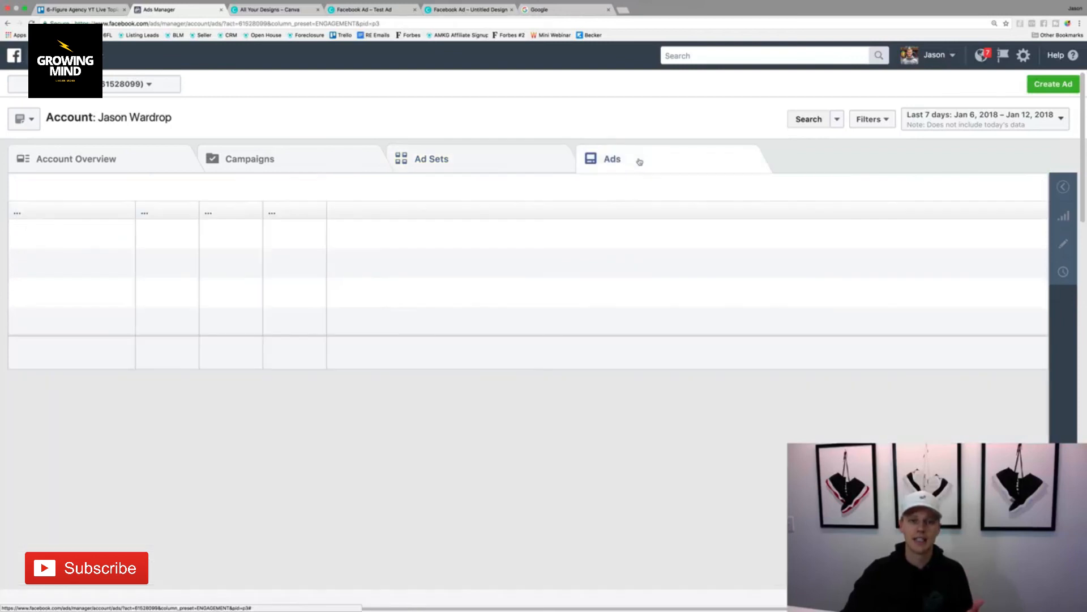
{"action": "left_click", "coordinate": [269, 158]}
Open the Foreclosure Leads (Portland) campaign and show the ads in its Portland Foreclosure 15 Mile Radius ad set.
{"action": "mouse_move", "coordinate": [189, 226]}
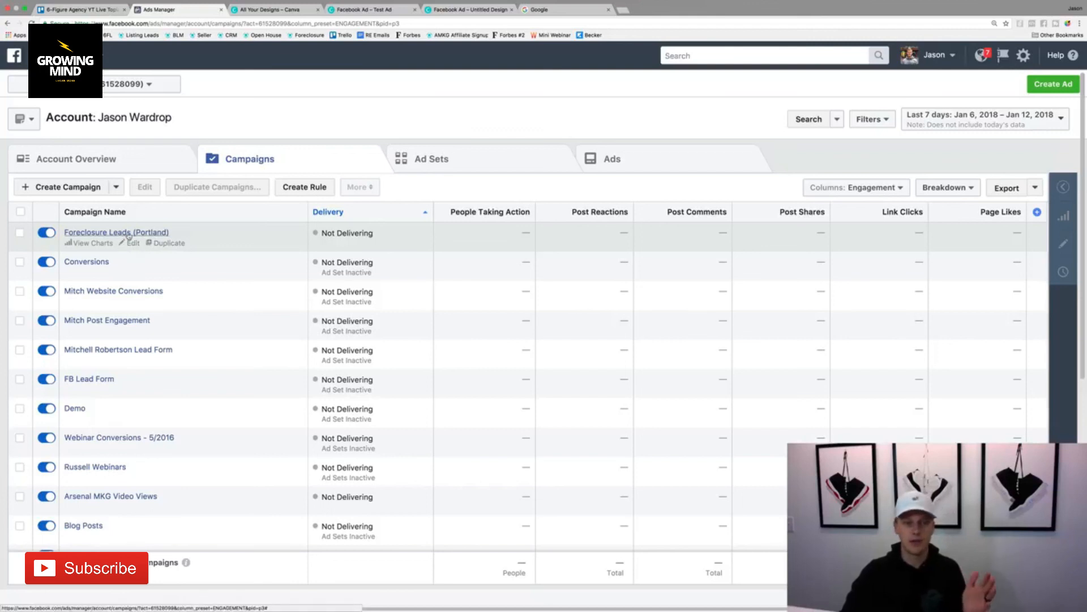
{"action": "left_click", "coordinate": [128, 236]}
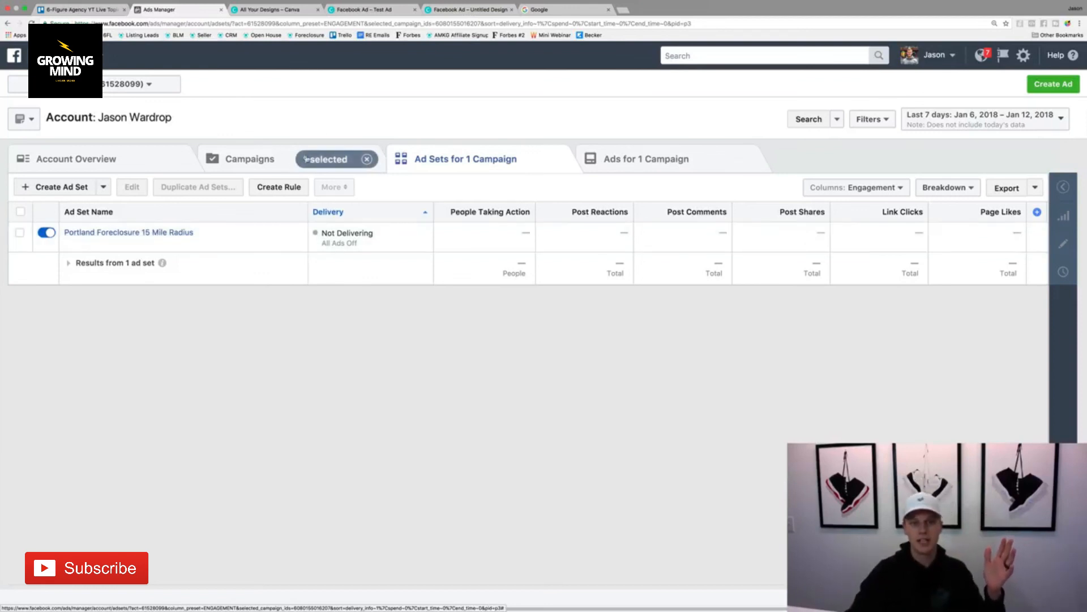
{"action": "left_click", "coordinate": [123, 234]}
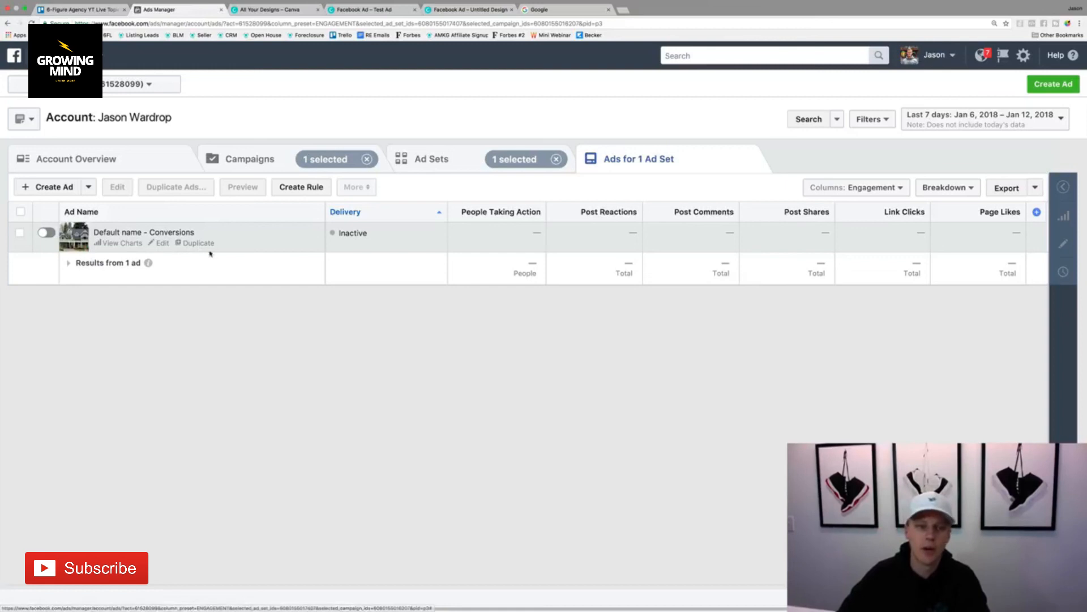
Preview the Default name - Conversions ad and open its Facebook post with comments.
{"action": "left_click", "coordinate": [23, 234]}
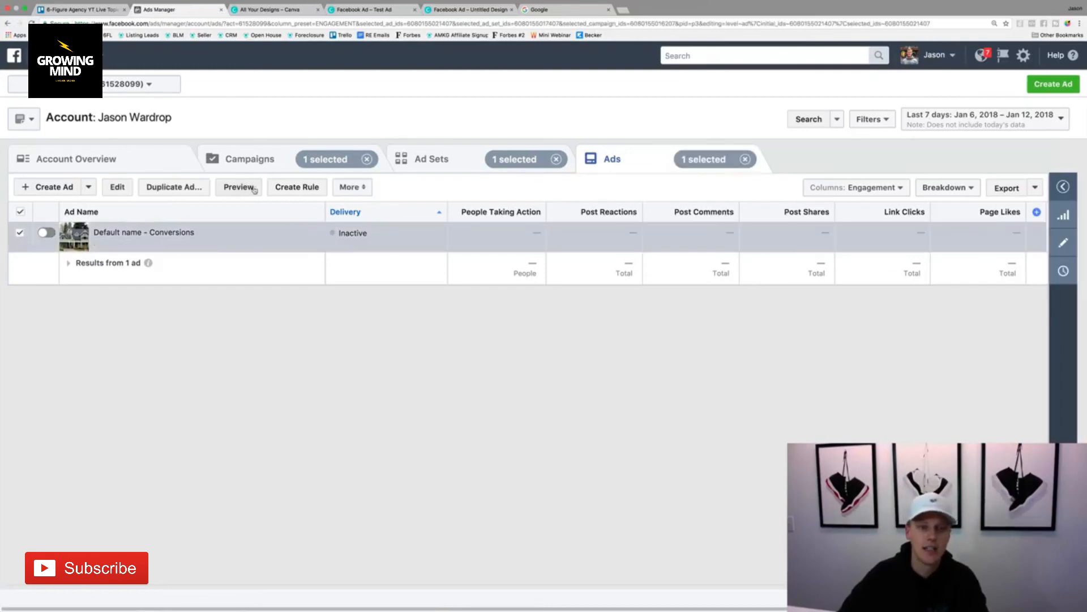
{"action": "left_click", "coordinate": [238, 187]}
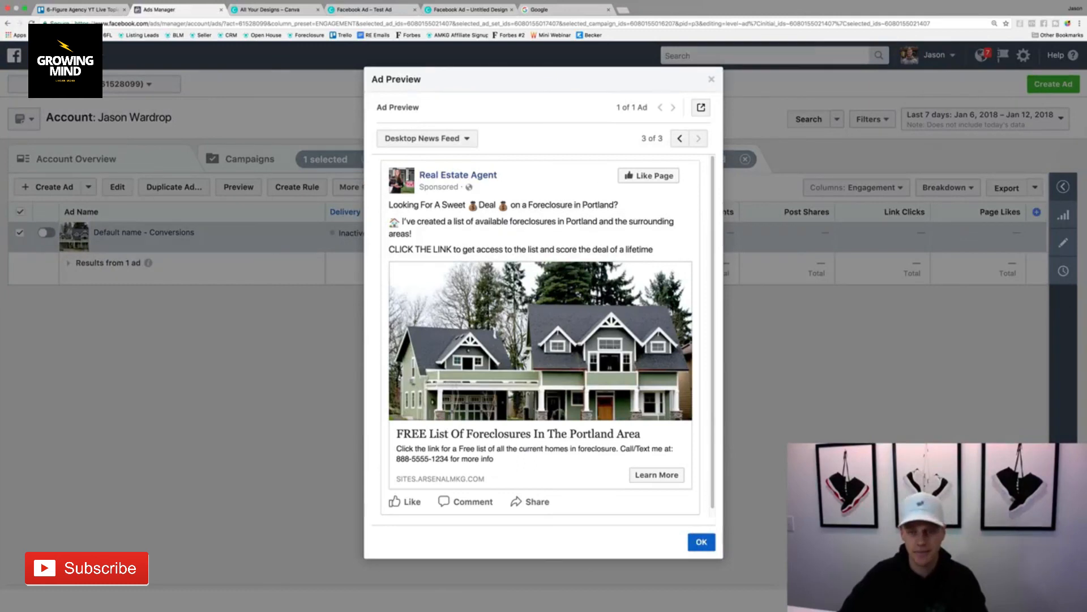
{"action": "left_click", "coordinate": [702, 110]}
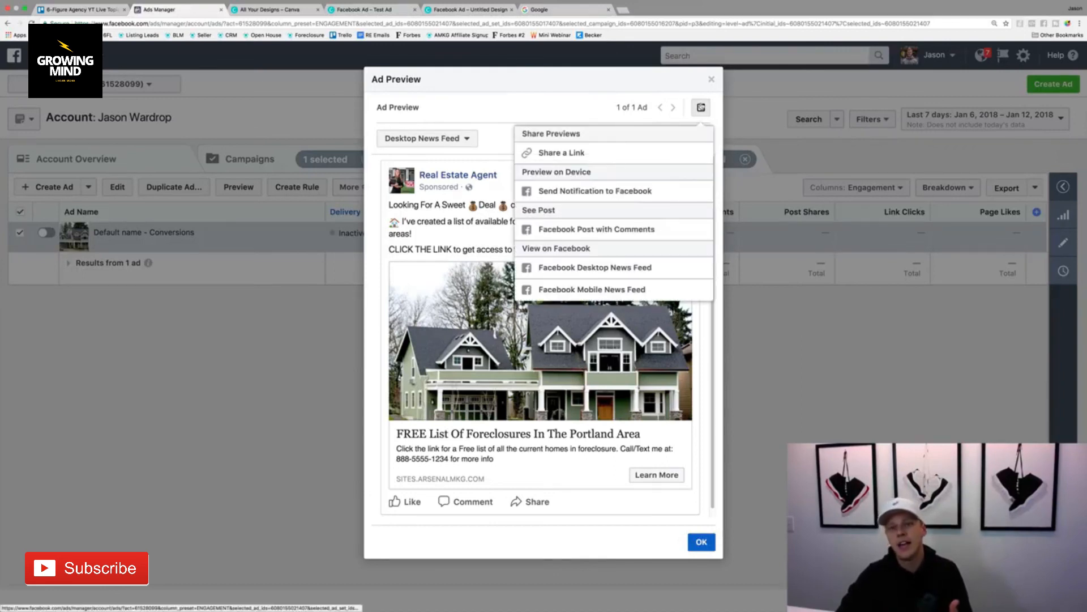
{"action": "left_click", "coordinate": [645, 230]}
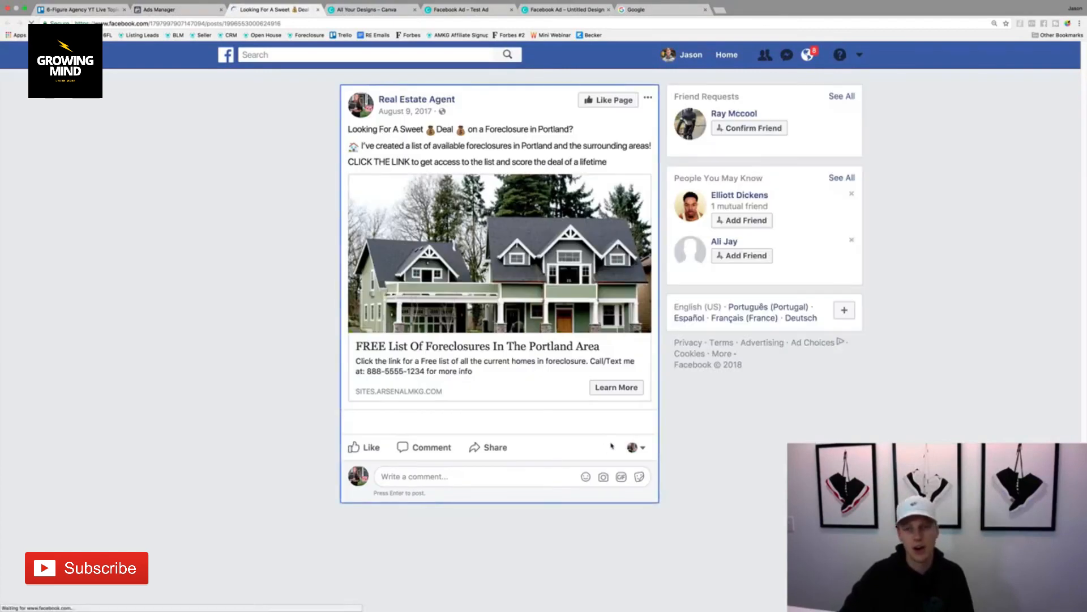
Like the Portland foreclosure post as the Real Estate Agent page and check which other pages can interact with it.
{"action": "left_click", "coordinate": [357, 447]}
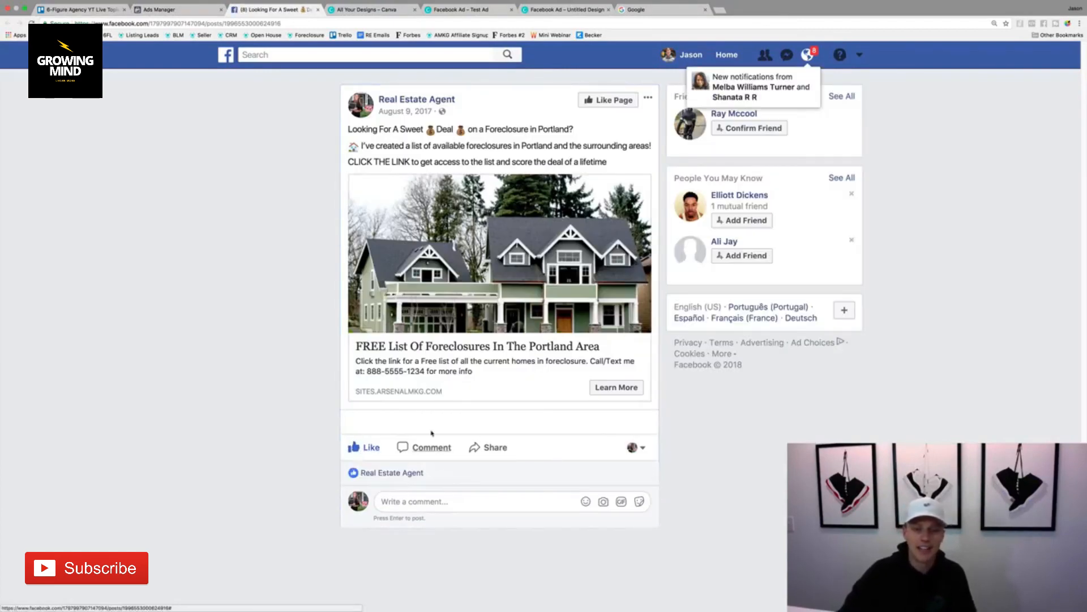
{"action": "left_click", "coordinate": [632, 448]}
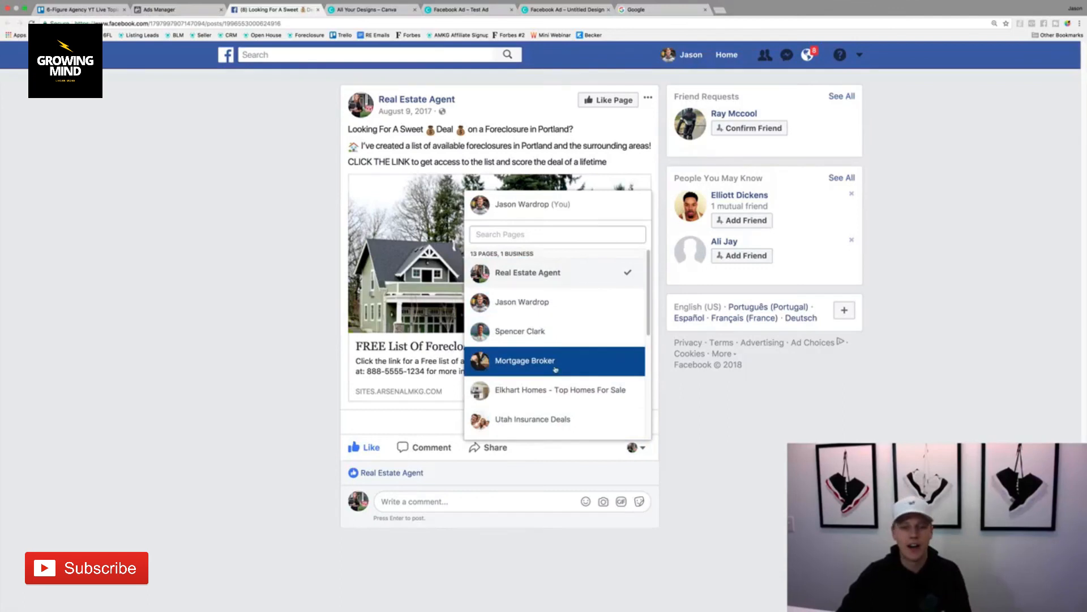
{"action": "left_click", "coordinate": [768, 464]}
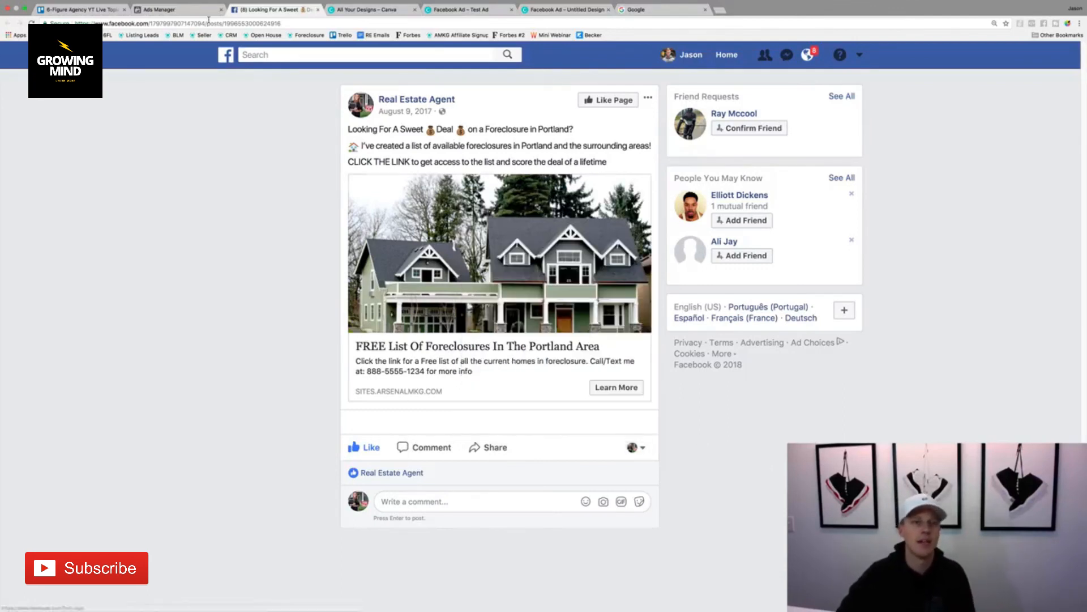
Return to Ads Manager, look over the complete list of advertising tools, and close it.
{"action": "left_click", "coordinate": [172, 9]}
{"action": "left_click", "coordinate": [301, 412]}
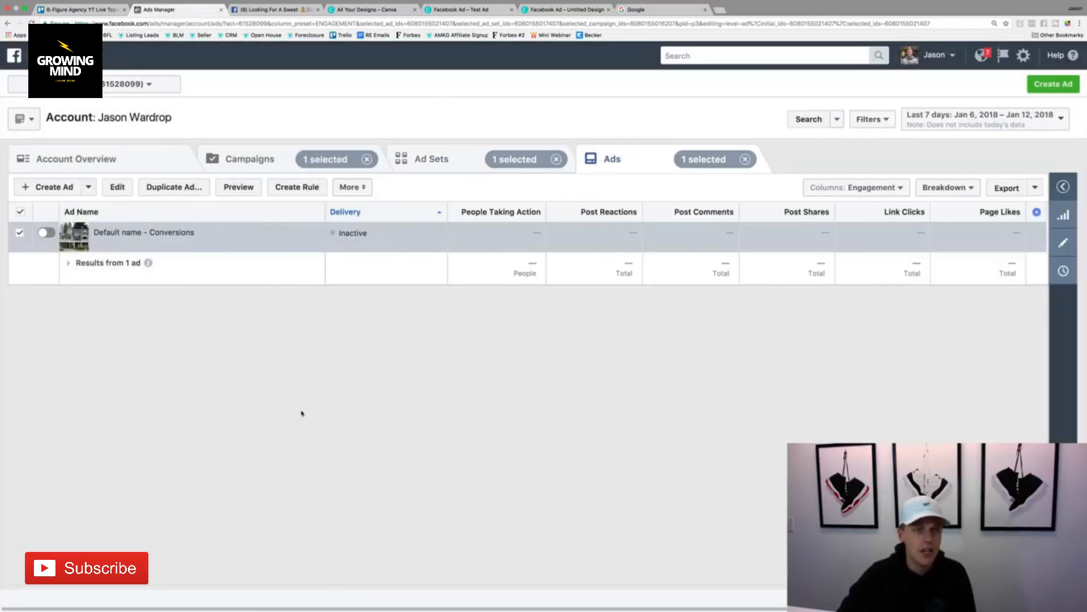
{"action": "left_click", "coordinate": [104, 55]}
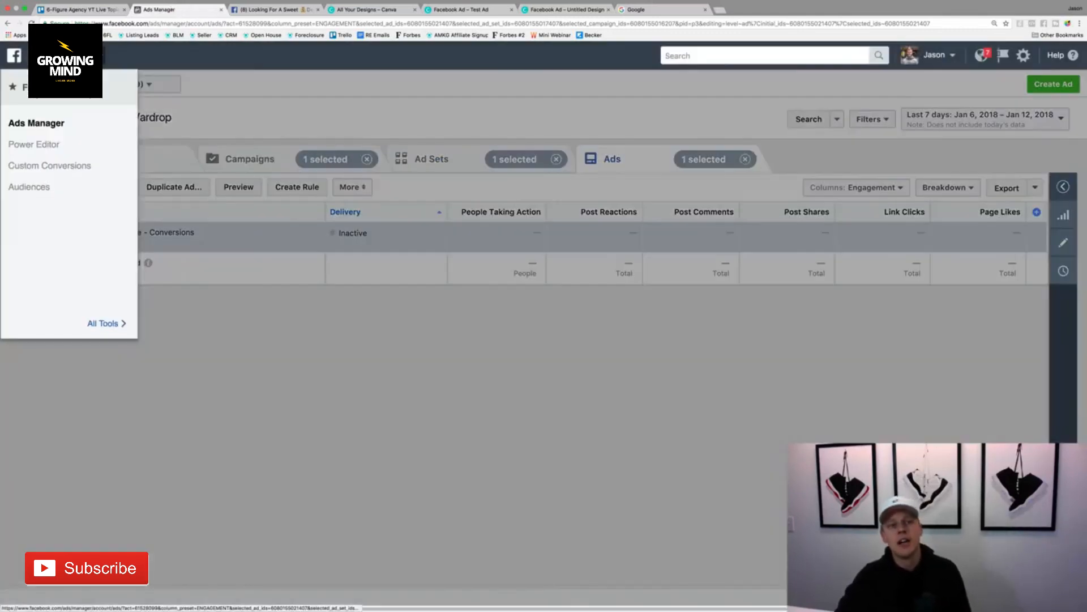
{"action": "left_click", "coordinate": [120, 324]}
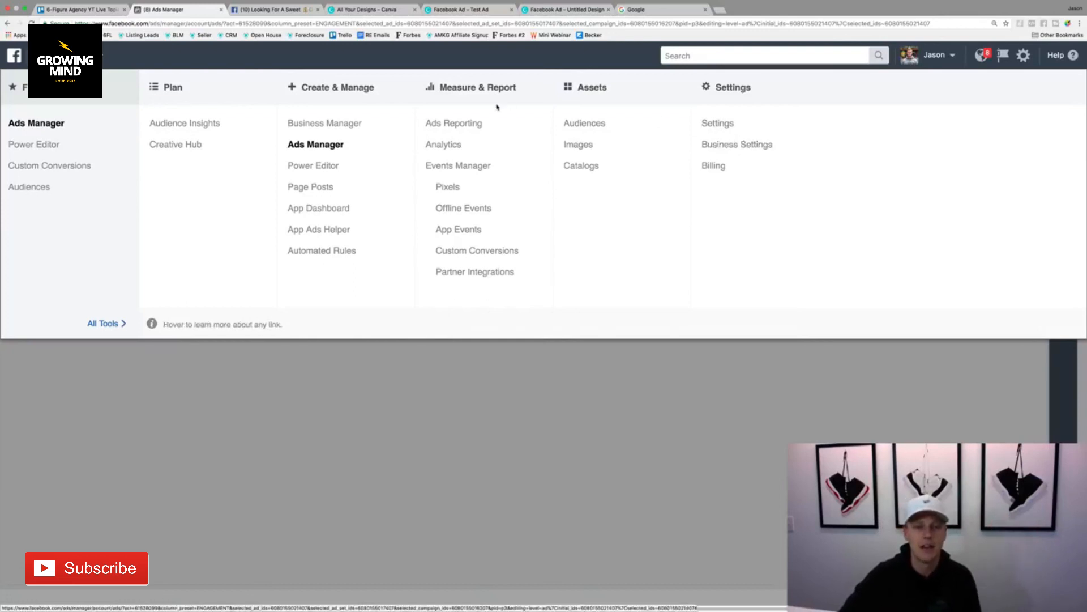
{"action": "left_click", "coordinate": [475, 394]}
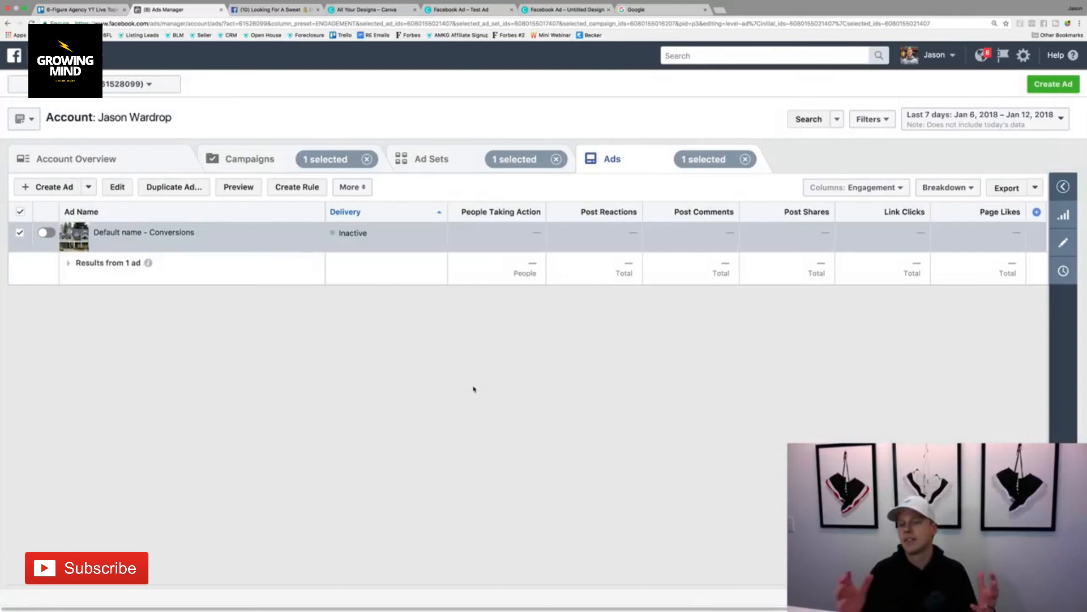